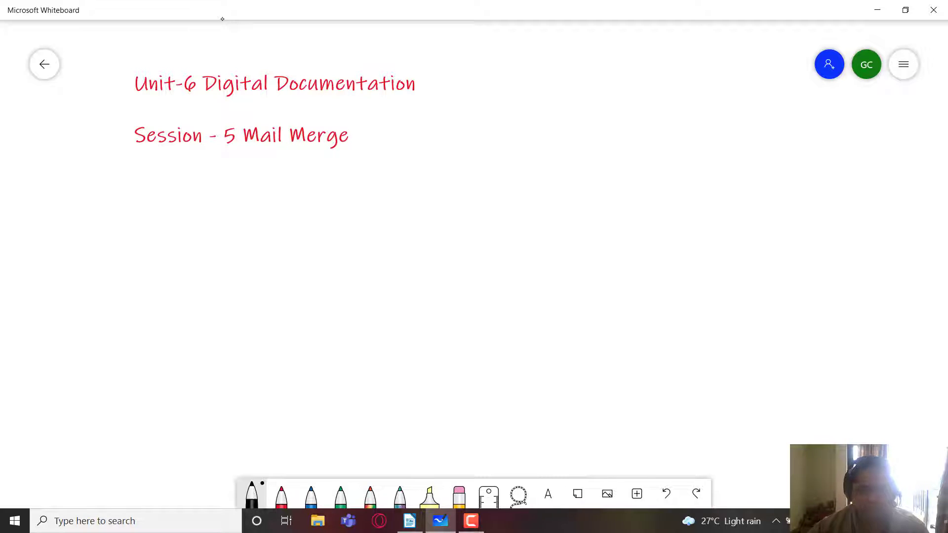
# Handwrite "Mail → letter" branching to "formal" and "informal", and add "Same content → multiple people" beneath it
pyautogui.moveTo(389, 212)
pyautogui.mouseDown()
pyautogui.moveTo(390, 178)
pyautogui.moveTo(414, 177)
pyautogui.moveTo(415, 207)
pyautogui.mouseUp()
pyautogui.moveTo(428, 194)
pyautogui.mouseDown()
pyautogui.moveTo(436, 205)
pyautogui.moveTo(534, 189)
pyautogui.moveTo(583, 195)
pyautogui.moveTo(599, 186)
pyautogui.moveTo(574, 179)
pyautogui.moveTo(657, 130)
pyautogui.moveTo(666, 155)
pyautogui.moveTo(685, 133)
pyautogui.moveTo(731, 130)
pyautogui.mouseUp()
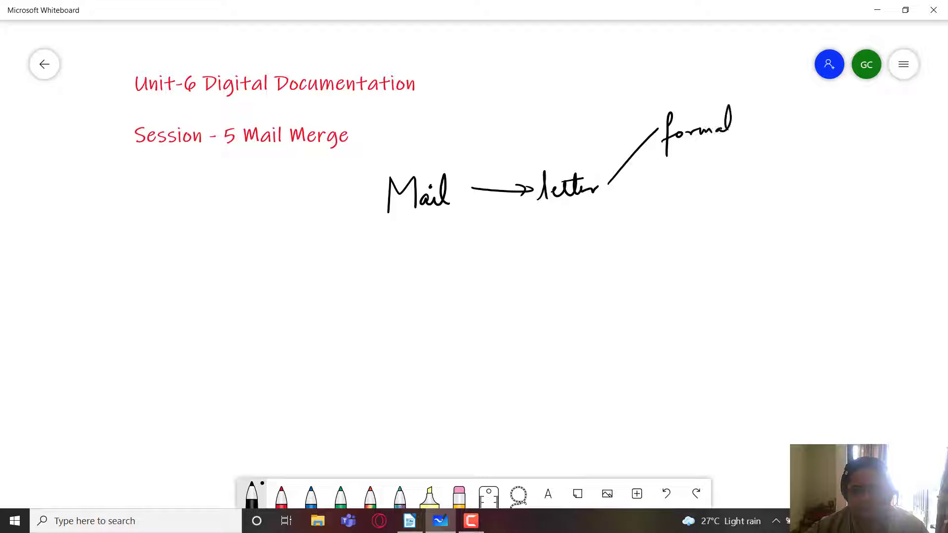
pyautogui.moveTo(611, 183)
pyautogui.mouseDown()
pyautogui.moveTo(677, 232)
pyautogui.moveTo(707, 229)
pyautogui.moveTo(704, 247)
pyautogui.moveTo(722, 223)
pyautogui.moveTo(748, 223)
pyautogui.moveTo(765, 194)
pyautogui.mouseUp()
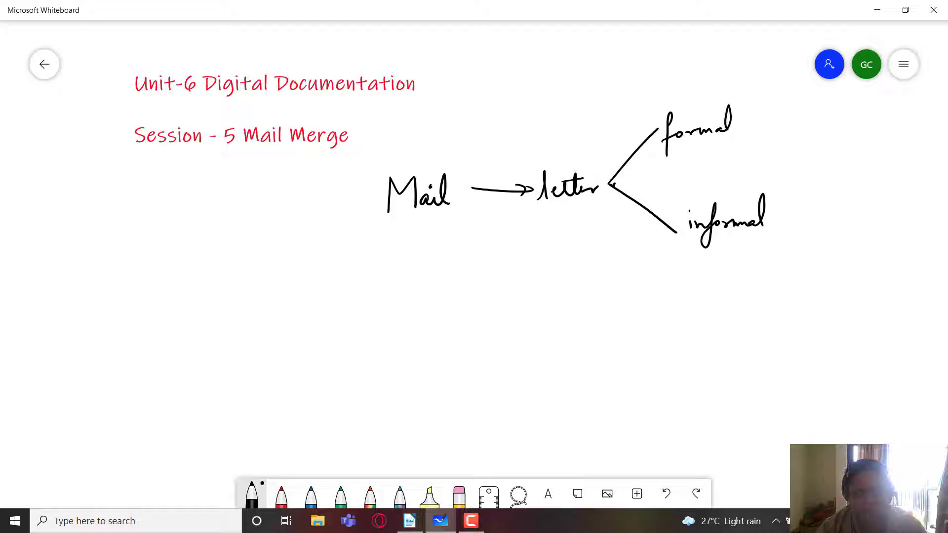
pyautogui.moveTo(162, 252)
pyautogui.mouseDown()
pyautogui.moveTo(170, 232)
pyautogui.moveTo(166, 281)
pyautogui.moveTo(257, 277)
pyautogui.moveTo(279, 250)
pyautogui.moveTo(293, 277)
pyautogui.moveTo(307, 279)
pyautogui.moveTo(277, 259)
pyautogui.mouseUp()
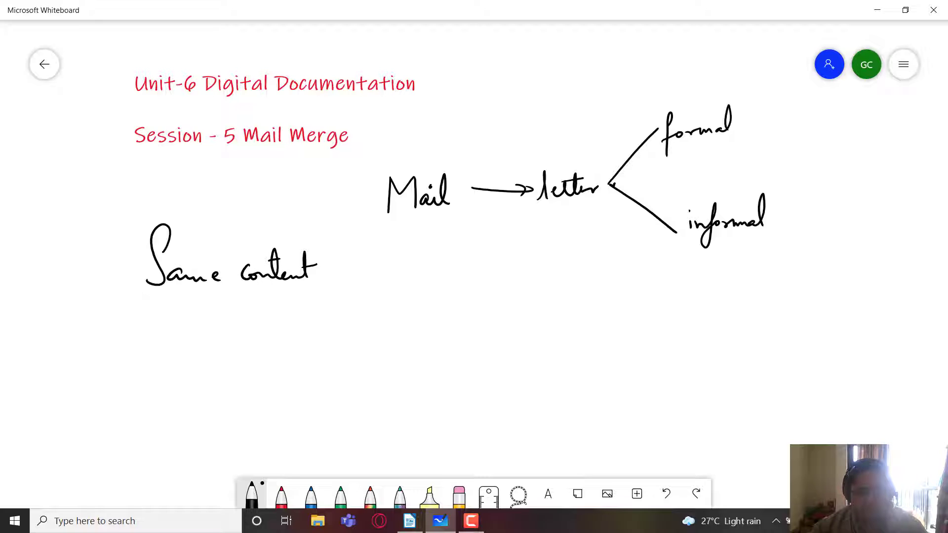
pyautogui.moveTo(338, 264)
pyautogui.mouseDown()
pyautogui.moveTo(405, 258)
pyautogui.moveTo(436, 270)
pyautogui.moveTo(455, 250)
pyautogui.moveTo(470, 287)
pyautogui.moveTo(479, 265)
pyautogui.moveTo(490, 267)
pyautogui.moveTo(519, 296)
pyautogui.moveTo(527, 271)
pyautogui.moveTo(549, 269)
pyautogui.moveTo(555, 292)
pyautogui.moveTo(581, 271)
pyautogui.mouseUp()
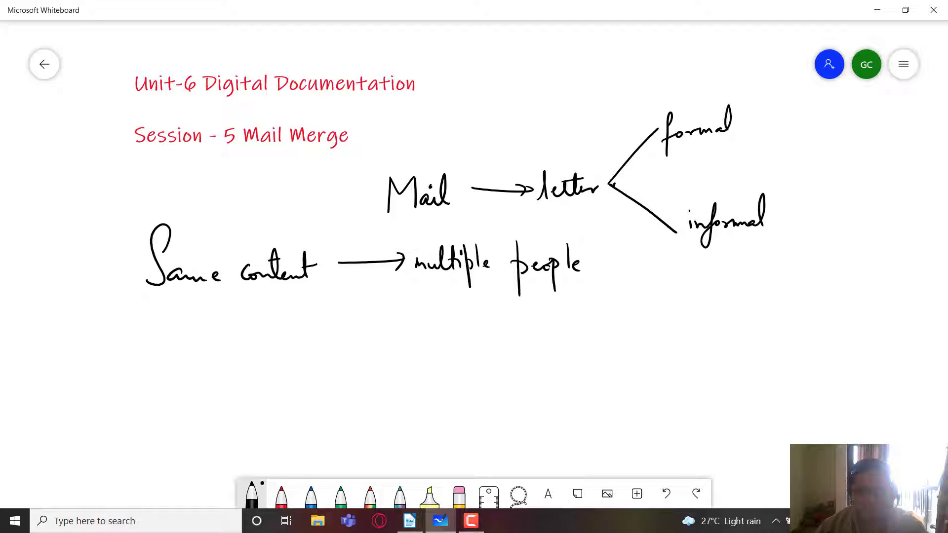
# Handwrite "Mail Merge" below "Same content" and draw two branching arrows from it
pyautogui.moveTo(178, 320)
pyautogui.mouseDown()
pyautogui.moveTo(178, 348)
pyautogui.moveTo(200, 320)
pyautogui.moveTo(215, 341)
pyautogui.moveTo(250, 345)
pyautogui.moveTo(289, 328)
pyautogui.moveTo(303, 354)
pyautogui.moveTo(295, 346)
pyautogui.mouseUp()
pyautogui.moveTo(309, 335)
pyautogui.mouseDown()
pyautogui.moveTo(364, 335)
pyautogui.moveTo(379, 308)
pyautogui.moveTo(406, 311)
pyautogui.mouseUp()
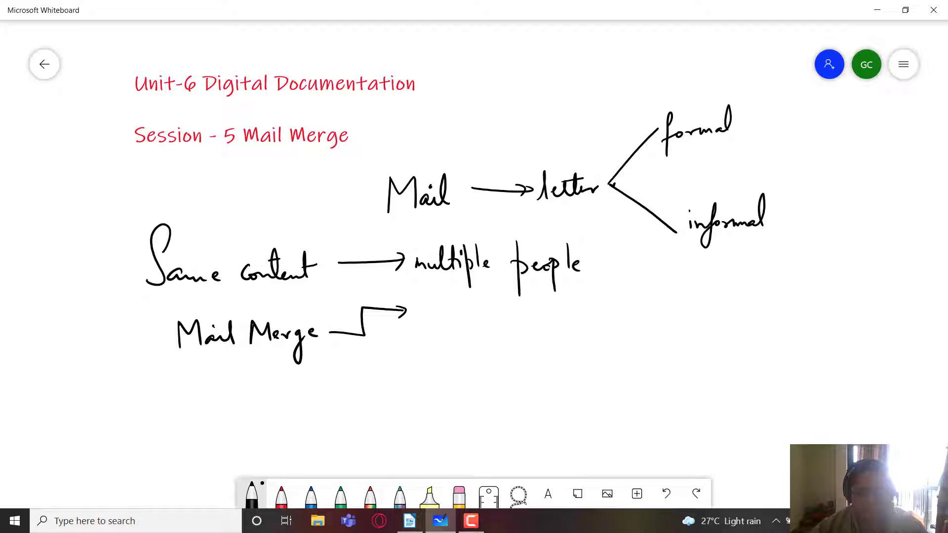
pyautogui.moveTo(365, 336)
pyautogui.mouseDown()
pyautogui.moveTo(396, 365)
pyautogui.moveTo(393, 374)
pyautogui.mouseUp()
# Label the upper Mail Merge branch "① Main Document (Body of the letter)"
pyautogui.moveTo(422, 310); pyautogui.dragTo(490, 322)
pyautogui.moveTo(504, 309); pyautogui.dragTo(505, 323)
pyautogui.moveTo(496, 311)
pyautogui.mouseDown()
pyautogui.moveTo(511, 308)
pyautogui.moveTo(506, 324)
pyautogui.mouseUp()
pyautogui.moveTo(516, 316); pyautogui.dragTo(529, 322)
pyautogui.moveTo(531, 318); pyautogui.dragTo(579, 320)
pyautogui.moveTo(578, 311); pyautogui.dragTo(613, 320)
pyautogui.moveTo(612, 305)
pyautogui.mouseDown()
pyautogui.moveTo(613, 319)
pyautogui.moveTo(640, 300)
pyautogui.moveTo(650, 314)
pyautogui.mouseUp()
pyautogui.moveTo(655, 310); pyautogui.dragTo(647, 336)
pyautogui.moveTo(672, 312); pyautogui.dragTo(676, 339)
pyautogui.moveTo(701, 301)
pyautogui.mouseDown()
pyautogui.moveTo(698, 319)
pyautogui.moveTo(718, 316)
pyautogui.moveTo(732, 297)
pyautogui.moveTo(761, 298)
pyautogui.mouseUp()
pyautogui.moveTo(759, 312); pyautogui.dragTo(771, 308)
pyautogui.moveTo(772, 293); pyautogui.dragTo(774, 321)
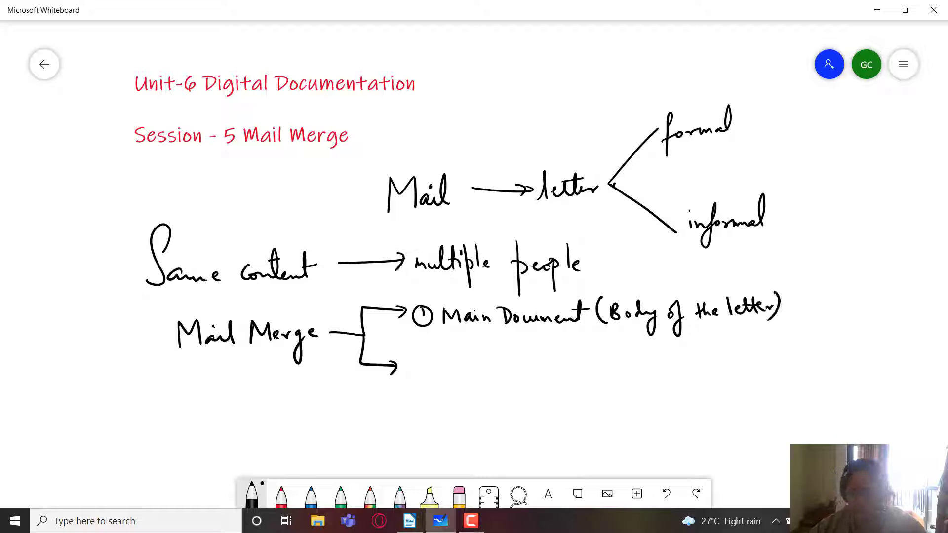
# Label the lower Mail Merge branch "② Database (of addresses/Mailing list)"
pyautogui.moveTo(407, 362)
pyautogui.mouseDown()
pyautogui.moveTo(420, 372)
pyautogui.moveTo(401, 375)
pyautogui.moveTo(428, 360)
pyautogui.moveTo(441, 377)
pyautogui.moveTo(473, 375)
pyautogui.moveTo(493, 356)
pyautogui.mouseUp()
pyautogui.moveTo(504, 369)
pyautogui.mouseDown()
pyautogui.moveTo(547, 357)
pyautogui.moveTo(551, 383)
pyautogui.moveTo(558, 368)
pyautogui.moveTo(570, 388)
pyautogui.moveTo(615, 363)
pyautogui.moveTo(661, 362)
pyautogui.moveTo(669, 384)
pyautogui.moveTo(699, 357)
pyautogui.moveTo(703, 367)
pyautogui.mouseUp()
pyautogui.moveTo(711, 358)
pyautogui.mouseDown()
pyautogui.moveTo(721, 367)
pyautogui.moveTo(726, 360)
pyautogui.mouseUp()
pyautogui.moveTo(726, 358)
pyautogui.mouseDown()
pyautogui.moveTo(734, 366)
pyautogui.moveTo(757, 358)
pyautogui.moveTo(753, 382)
pyautogui.mouseUp()
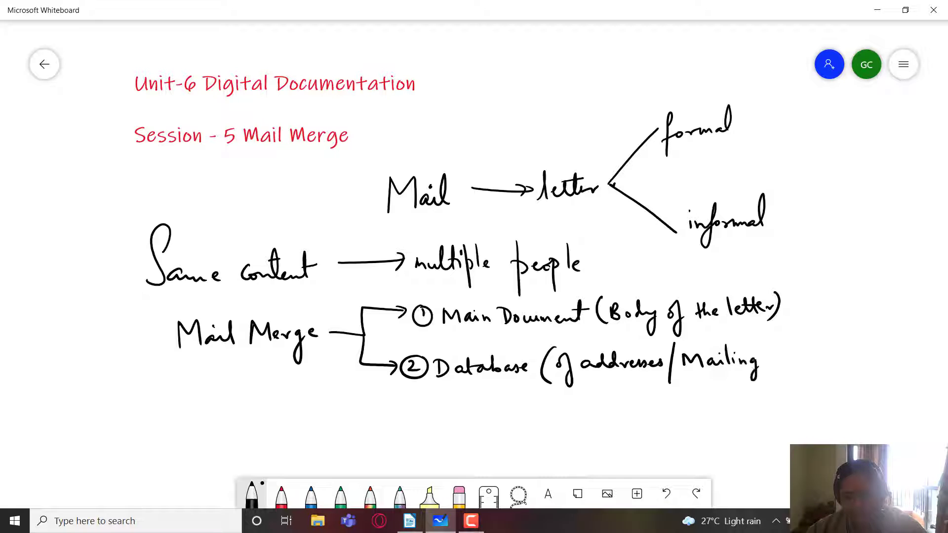
pyautogui.moveTo(775, 345); pyautogui.dragTo(768, 363)
pyautogui.moveTo(775, 357)
pyautogui.mouseDown()
pyautogui.moveTo(785, 364)
pyautogui.moveTo(797, 354)
pyautogui.moveTo(785, 375)
pyautogui.mouseUp()
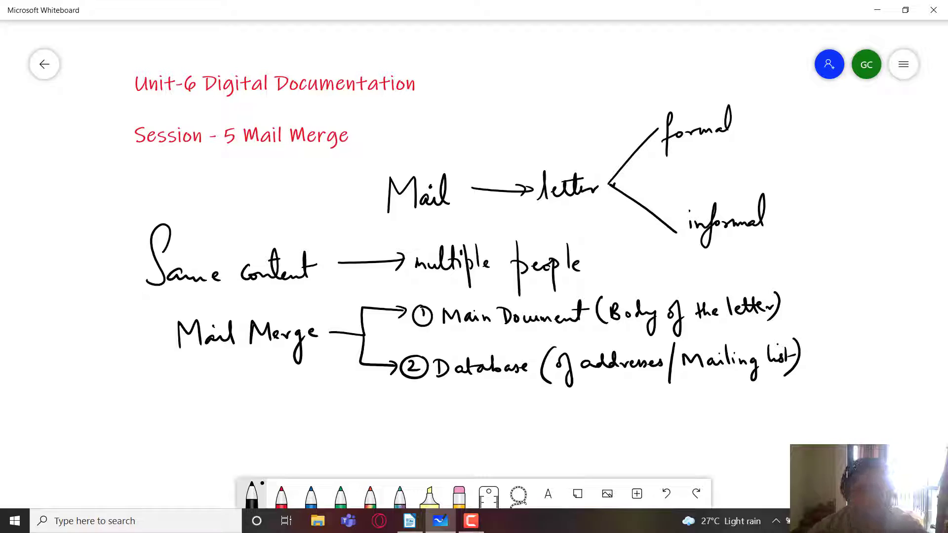
# Tick both numbered Mail Merge components and circle the word "Database"
pyautogui.moveTo(406, 299); pyautogui.dragTo(431, 294)
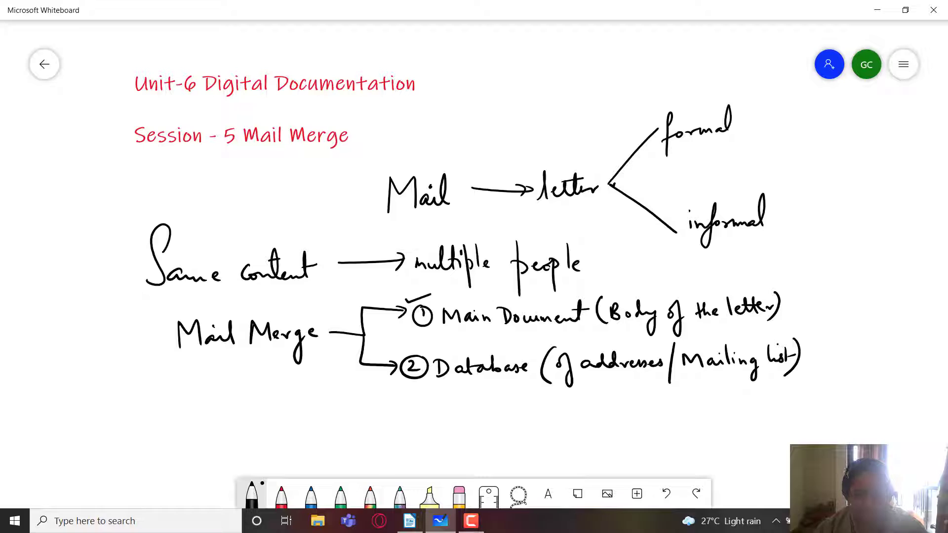
pyautogui.moveTo(390, 350); pyautogui.dragTo(412, 345)
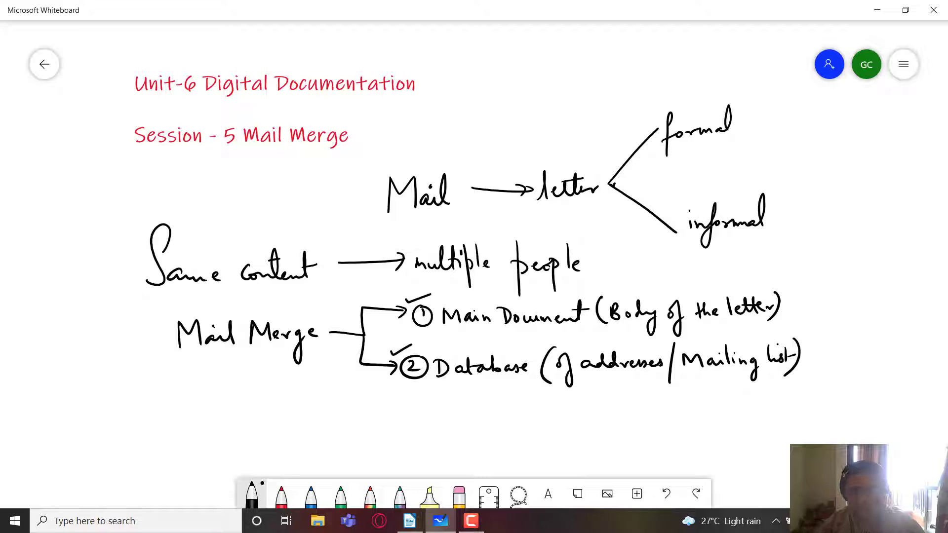
pyautogui.moveTo(465, 345)
pyautogui.mouseDown()
pyautogui.moveTo(457, 350)
pyautogui.moveTo(528, 398)
pyautogui.moveTo(469, 336)
pyautogui.moveTo(446, 345)
pyautogui.mouseUp()
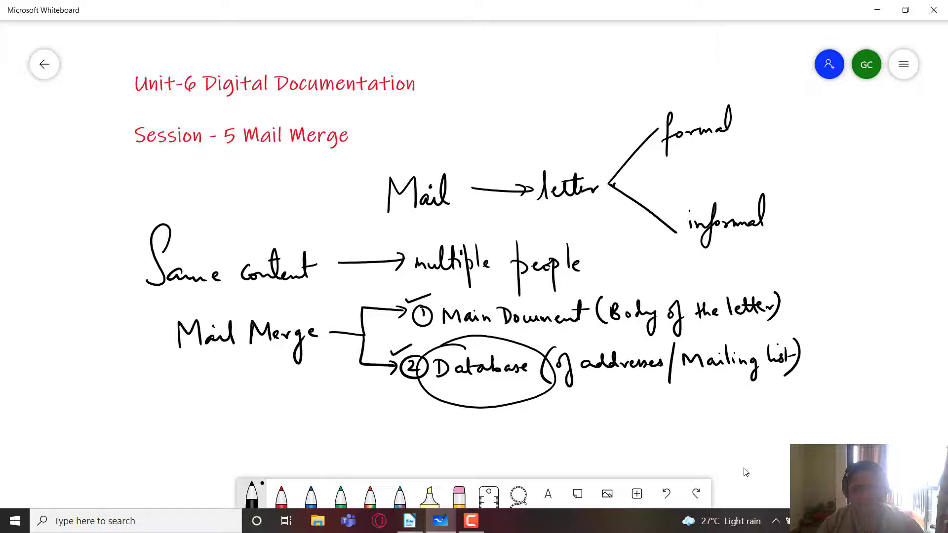
# Draw an arrow down from the circled "Database" and handwrite "LibreOffice/OpenOffice → Base", underlining "Base"
pyautogui.scroll(-3, 748, 436)
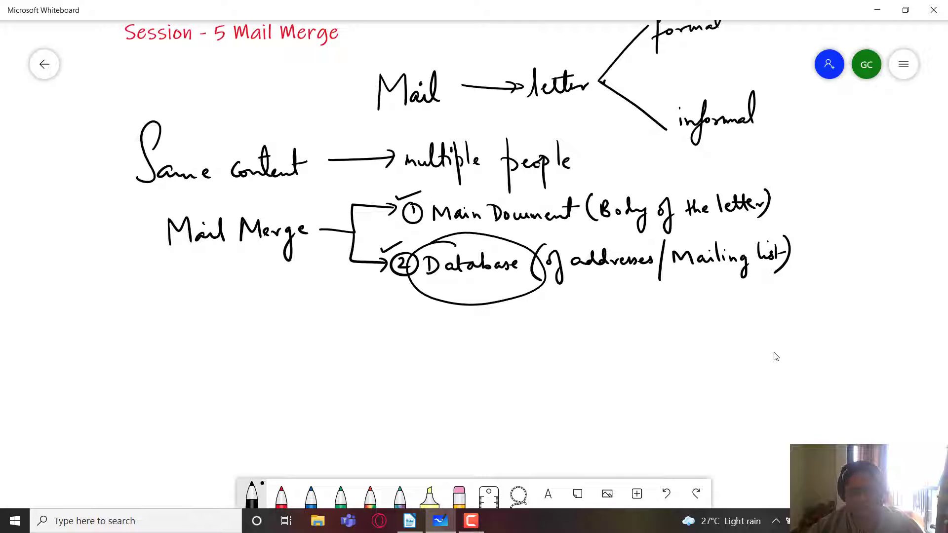
pyautogui.moveTo(463, 306)
pyautogui.mouseDown()
pyautogui.moveTo(458, 355)
pyautogui.moveTo(470, 343)
pyautogui.mouseUp()
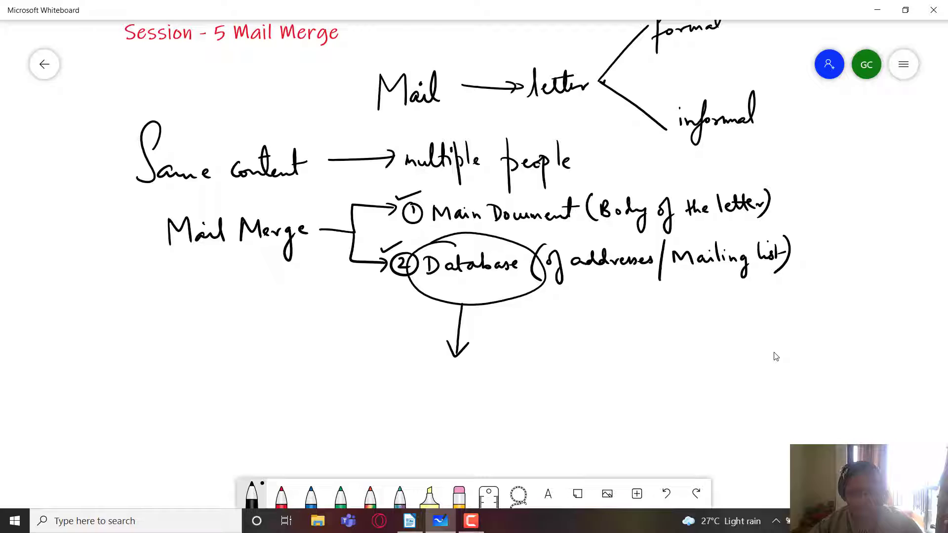
pyautogui.moveTo(426, 360)
pyautogui.mouseDown()
pyautogui.moveTo(411, 368)
pyautogui.moveTo(442, 384)
pyautogui.moveTo(489, 358)
pyautogui.moveTo(527, 395)
pyautogui.moveTo(548, 369)
pyautogui.moveTo(579, 380)
pyautogui.moveTo(595, 368)
pyautogui.moveTo(602, 394)
pyautogui.moveTo(616, 365)
pyautogui.moveTo(625, 380)
pyautogui.moveTo(683, 384)
pyautogui.mouseUp()
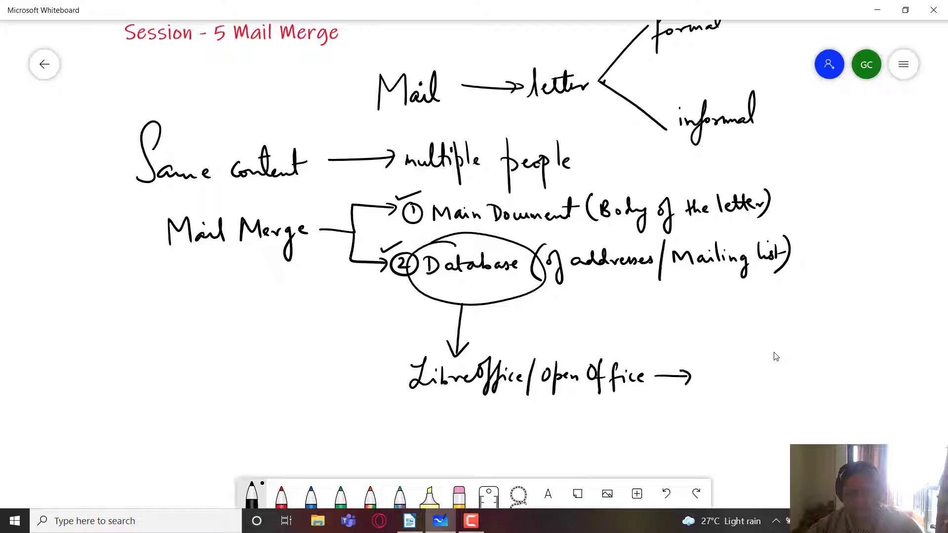
pyautogui.moveTo(713, 357)
pyautogui.mouseDown()
pyautogui.moveTo(709, 380)
pyautogui.moveTo(754, 370)
pyautogui.moveTo(760, 381)
pyautogui.mouseUp()
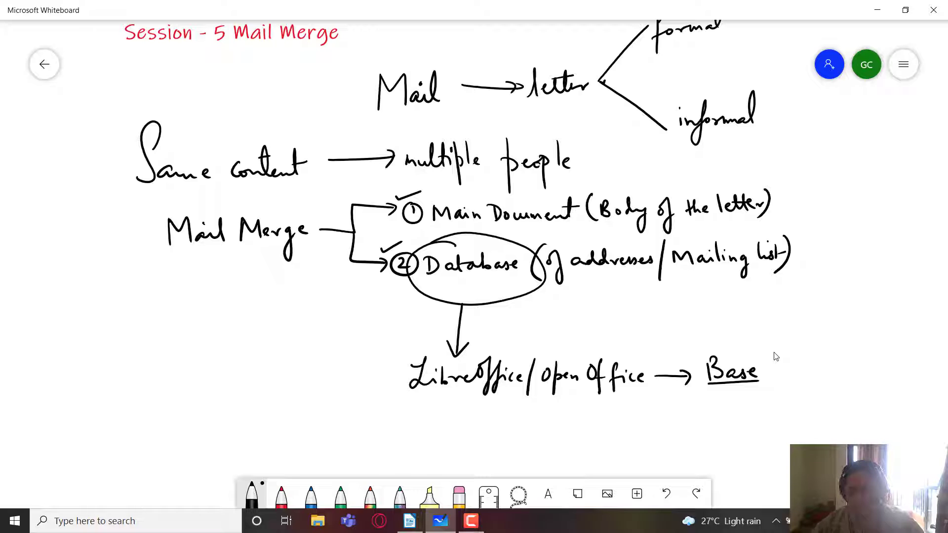
# Draw an arrow from "Base" to the handwritten label "Database Application" and put a tick above "Base"
pyautogui.moveTo(741, 364); pyautogui.dragTo(804, 350)
pyautogui.moveTo(795, 325)
pyautogui.mouseDown()
pyautogui.moveTo(807, 349)
pyautogui.moveTo(836, 341)
pyautogui.mouseUp()
pyautogui.moveTo(835, 327); pyautogui.dragTo(847, 347)
pyautogui.moveTo(831, 333); pyautogui.dragTo(896, 344)
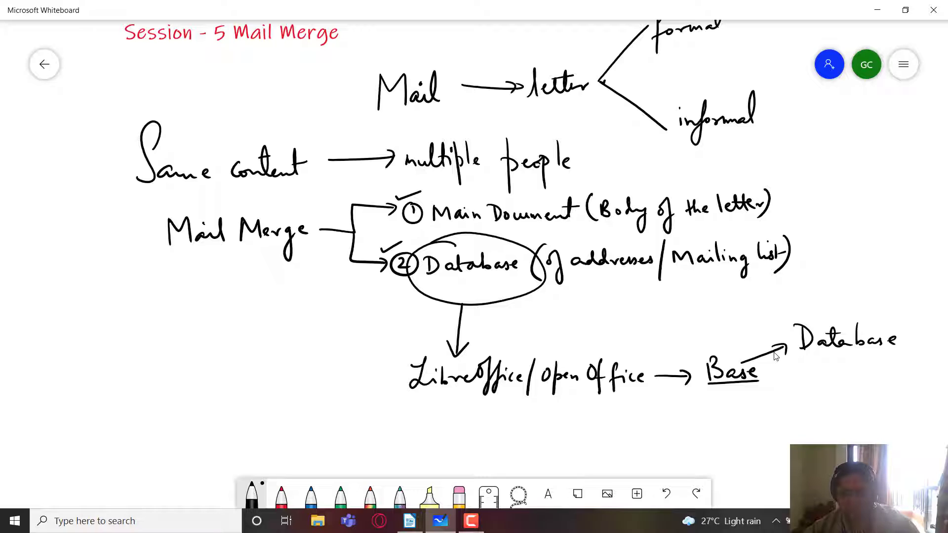
pyautogui.moveTo(801, 386)
pyautogui.mouseDown()
pyautogui.moveTo(816, 393)
pyautogui.moveTo(824, 374)
pyautogui.mouseUp()
pyautogui.moveTo(824, 365)
pyautogui.mouseDown()
pyautogui.moveTo(825, 402)
pyautogui.moveTo(833, 381)
pyautogui.mouseUp()
pyautogui.moveTo(837, 363); pyautogui.dragTo(839, 396)
pyautogui.moveTo(840, 381); pyautogui.dragTo(846, 377)
pyautogui.moveTo(849, 366)
pyautogui.mouseDown()
pyautogui.moveTo(855, 383)
pyautogui.moveTo(876, 381)
pyautogui.mouseUp()
pyautogui.moveTo(877, 364)
pyautogui.mouseDown()
pyautogui.moveTo(879, 381)
pyautogui.moveTo(892, 376)
pyautogui.mouseUp()
pyautogui.moveTo(894, 378); pyautogui.dragTo(904, 376)
pyautogui.moveTo(705, 346); pyautogui.dragTo(746, 327)
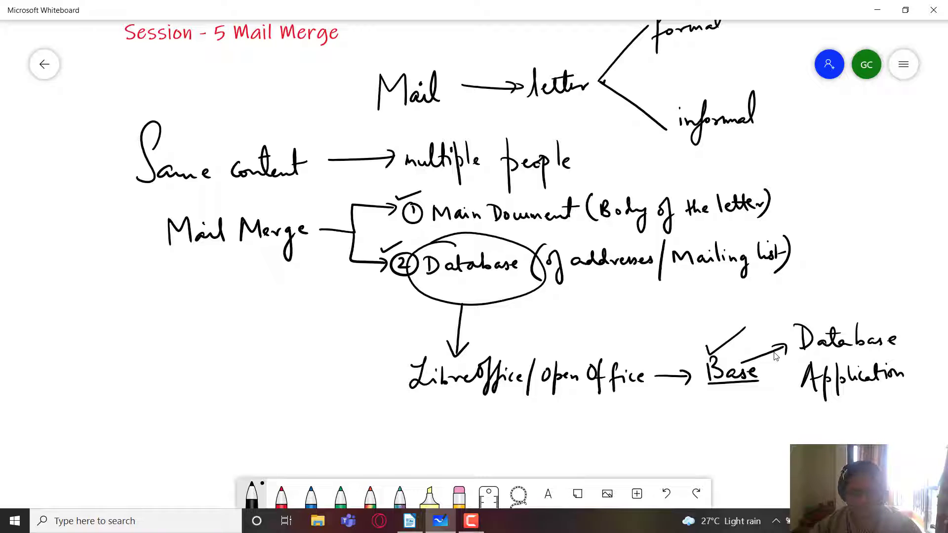
# Handwrite "Access → Ms Office" below "Mail Merge", with "Access" circled and ticked
pyautogui.moveTo(65, 292)
pyautogui.mouseDown()
pyautogui.moveTo(63, 330)
pyautogui.moveTo(83, 336)
pyautogui.mouseUp()
pyautogui.moveTo(62, 326)
pyautogui.mouseDown()
pyautogui.moveTo(129, 306)
pyautogui.moveTo(47, 340)
pyautogui.moveTo(99, 275)
pyautogui.mouseUp()
pyautogui.moveTo(142, 297); pyautogui.dragTo(176, 295)
pyautogui.moveTo(169, 290)
pyautogui.mouseDown()
pyautogui.moveTo(171, 301)
pyautogui.moveTo(217, 297)
pyautogui.mouseUp()
pyautogui.moveTo(226, 280)
pyautogui.mouseDown()
pyautogui.moveTo(234, 307)
pyautogui.moveTo(248, 289)
pyautogui.mouseUp()
pyautogui.moveTo(243, 291); pyautogui.dragTo(253, 284)
pyautogui.moveTo(253, 290); pyautogui.dragTo(261, 287)
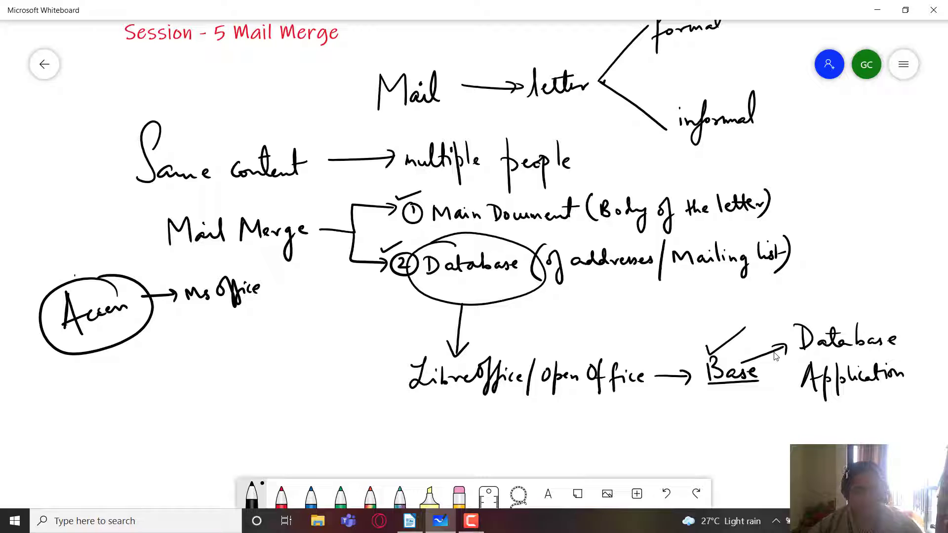
pyautogui.moveTo(75, 275); pyautogui.dragTo(126, 250)
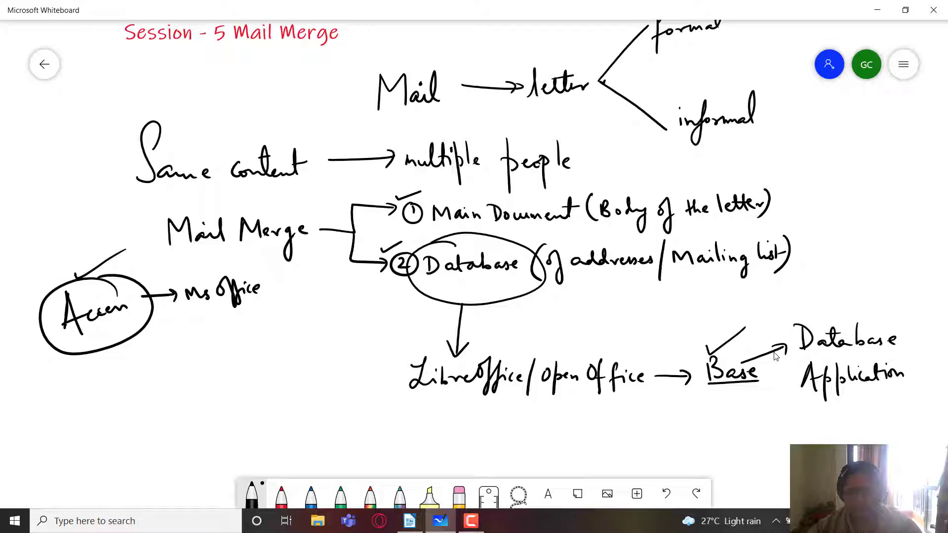
# Add "→ Writer" after the Main Document line and "→ Base" after the Database line
pyautogui.moveTo(773, 200); pyautogui.dragTo(803, 204)
pyautogui.moveTo(816, 191)
pyautogui.mouseDown()
pyautogui.moveTo(815, 203)
pyautogui.moveTo(834, 187)
pyautogui.moveTo(850, 200)
pyautogui.moveTo(872, 195)
pyautogui.mouseUp()
pyautogui.moveTo(796, 246); pyautogui.dragTo(855, 249)
pyautogui.moveTo(863, 239)
pyautogui.mouseDown()
pyautogui.moveTo(856, 248)
pyautogui.moveTo(878, 242)
pyautogui.mouseUp()
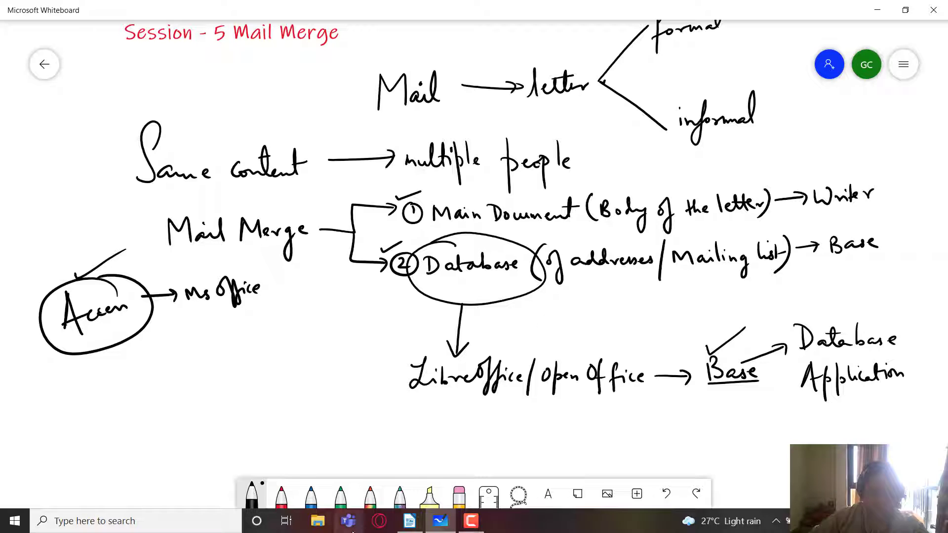
# Switch to LibreOffice Writer and begin the letter with the salutation "Dear ," and a "Subject :-" line
pyautogui.click(412, 529)
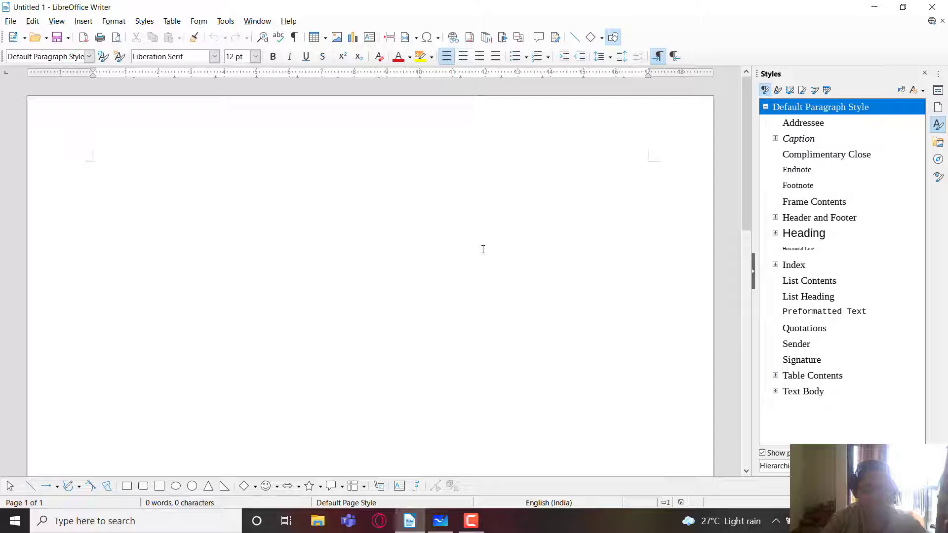
pyautogui.write('Dear')
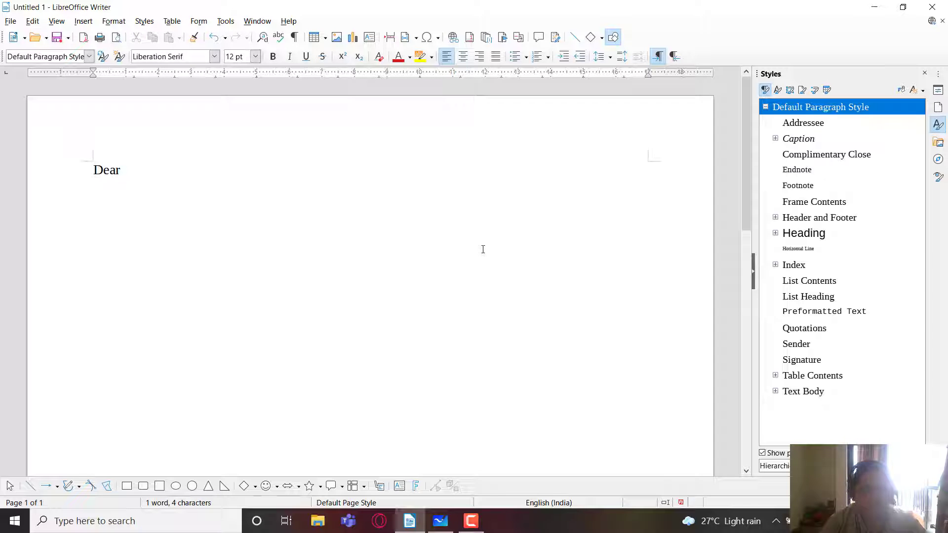
pyautogui.write(' C')
pyautogui.press('BackSpace')
pyautogui.write(',')
pyautogui.press('Return')
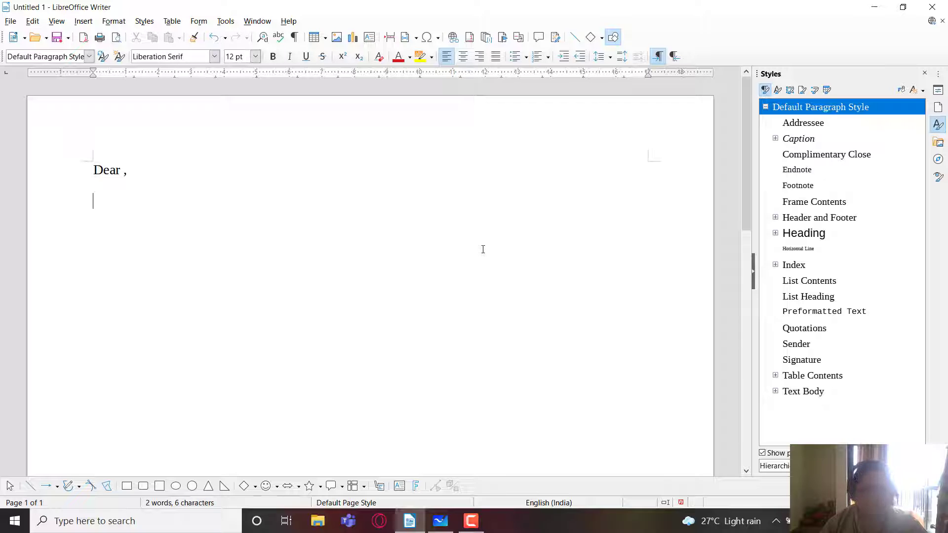
pyautogui.write('S')
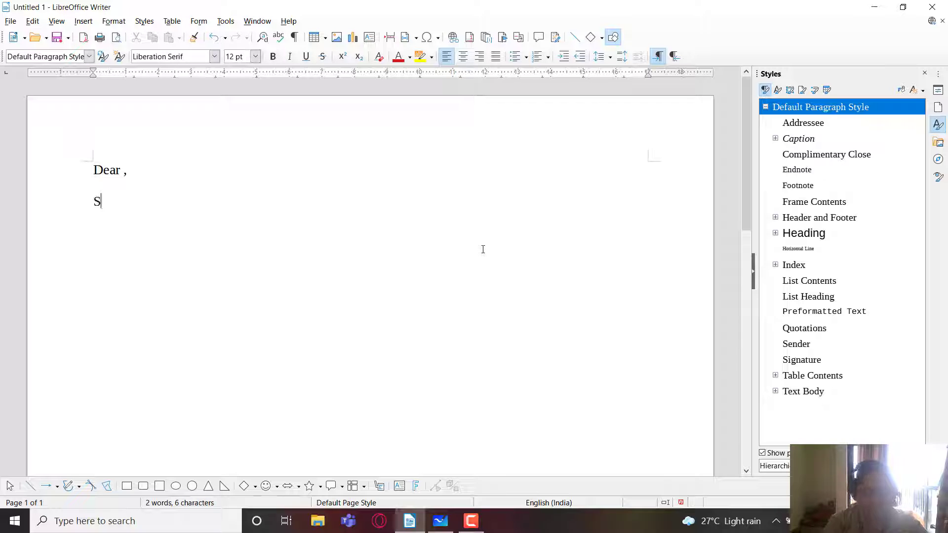
pyautogui.write('ubject :-')
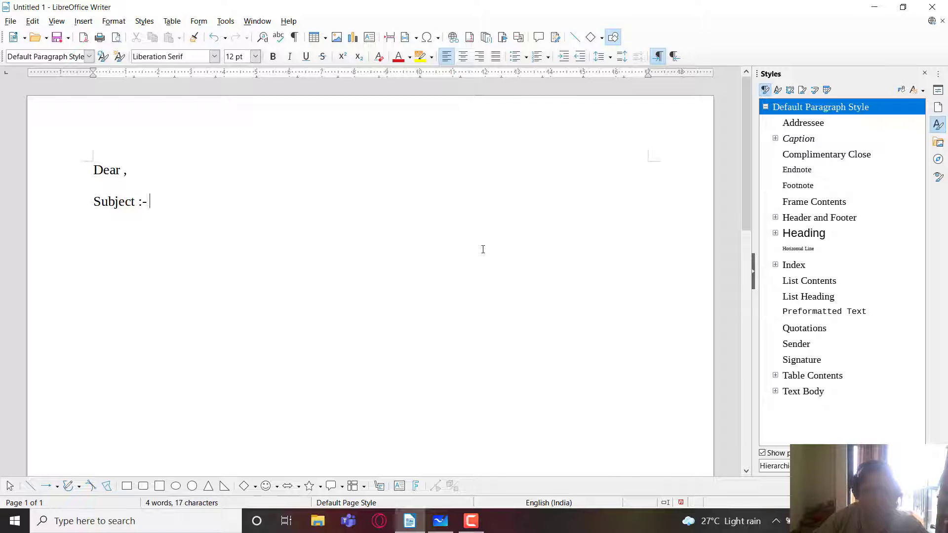
pyautogui.click(464, 520)
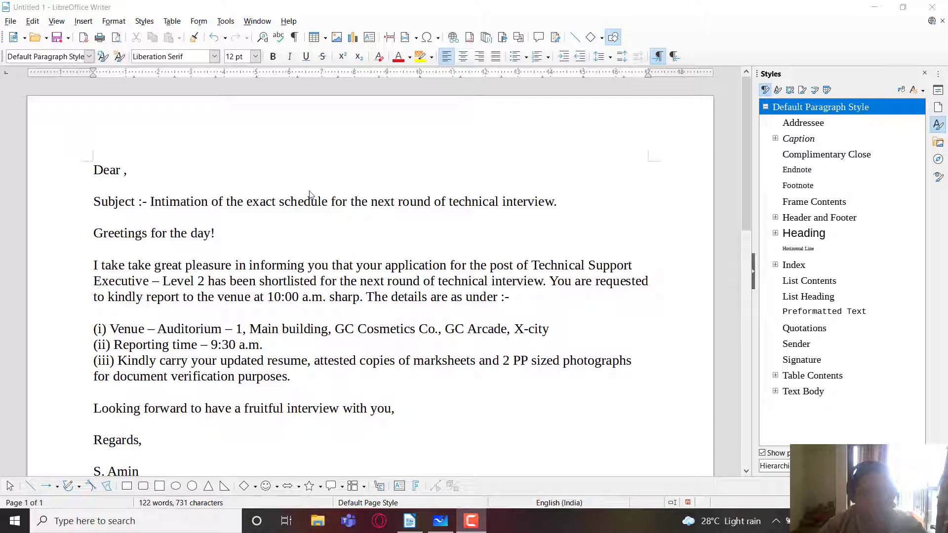
pyautogui.scroll(-2, 255, 269)
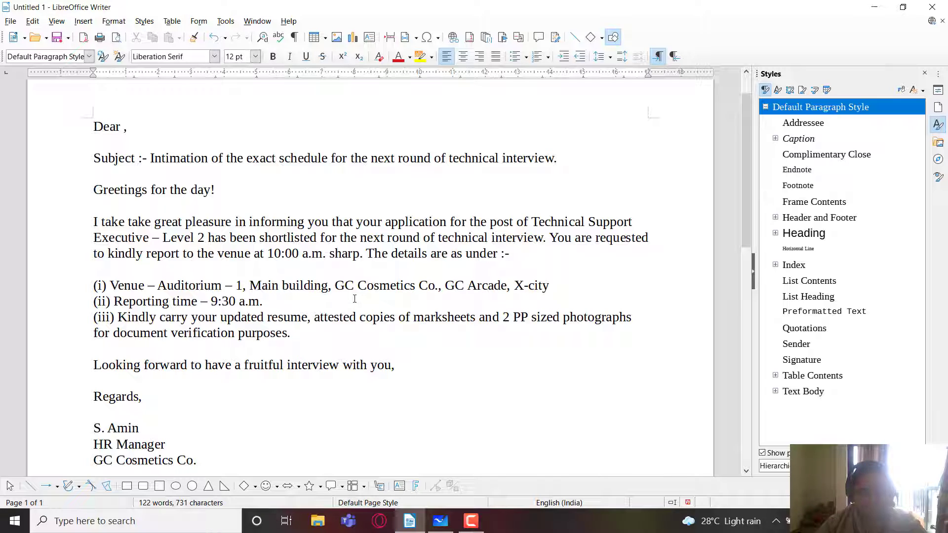
# Return to Microsoft Whiteboard and handwrite "Title → Mr./Ms./Mrs./Dr." followed by dashes in the blank area below the diagram
pyautogui.click(441, 521)
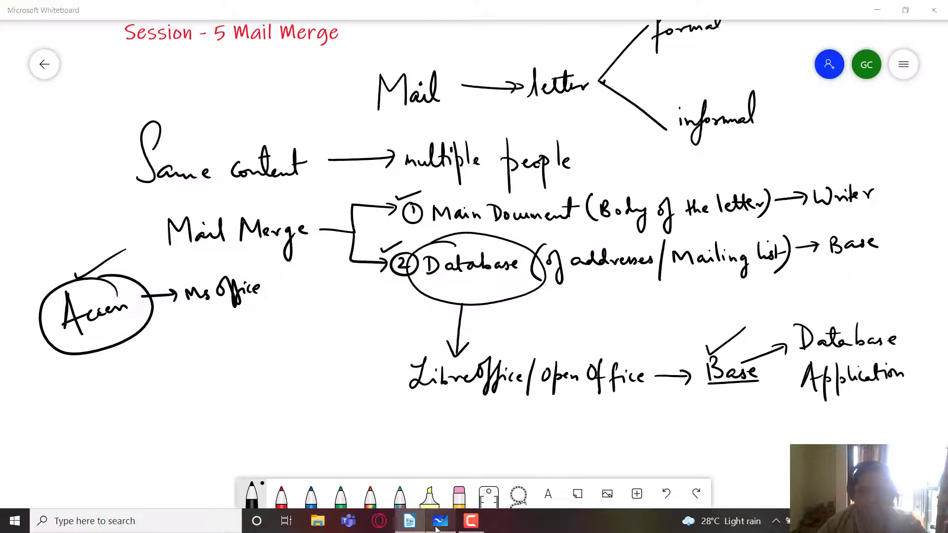
pyautogui.moveTo(464, 456); pyautogui.dragTo(425, 153)
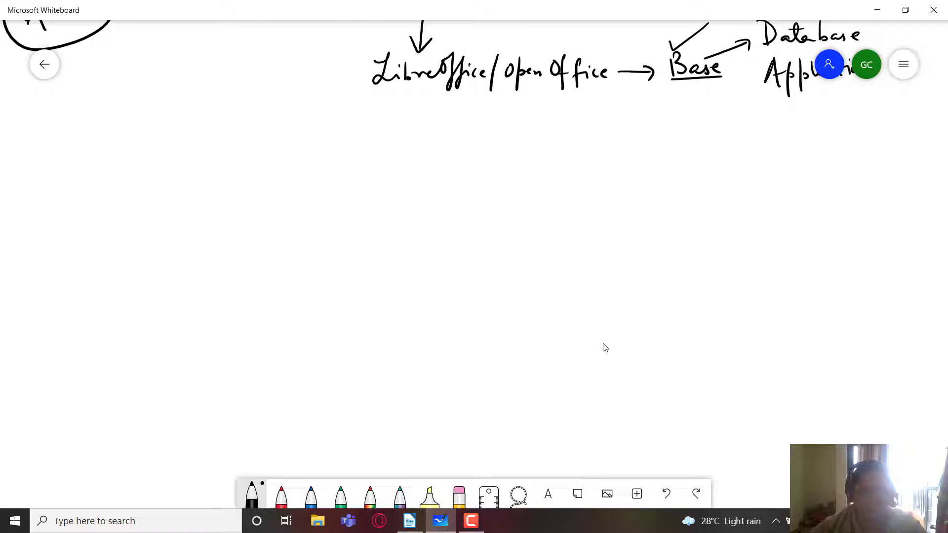
pyautogui.moveTo(168, 148); pyautogui.dragTo(192, 147)
pyautogui.moveTo(181, 148)
pyautogui.mouseDown()
pyautogui.moveTo(180, 164)
pyautogui.moveTo(204, 159)
pyautogui.mouseUp()
pyautogui.moveTo(208, 149)
pyautogui.mouseDown()
pyautogui.moveTo(210, 171)
pyautogui.moveTo(278, 165)
pyautogui.mouseUp()
pyautogui.moveTo(271, 160)
pyautogui.mouseDown()
pyautogui.moveTo(272, 170)
pyautogui.moveTo(300, 156)
pyautogui.moveTo(306, 166)
pyautogui.mouseUp()
pyautogui.moveTo(309, 167)
pyautogui.mouseDown()
pyautogui.moveTo(315, 158)
pyautogui.moveTo(332, 183)
pyautogui.moveTo(364, 165)
pyautogui.moveTo(382, 185)
pyautogui.moveTo(409, 166)
pyautogui.mouseUp()
pyautogui.moveTo(412, 165); pyautogui.dragTo(419, 158)
pyautogui.moveTo(422, 157); pyautogui.dragTo(434, 184)
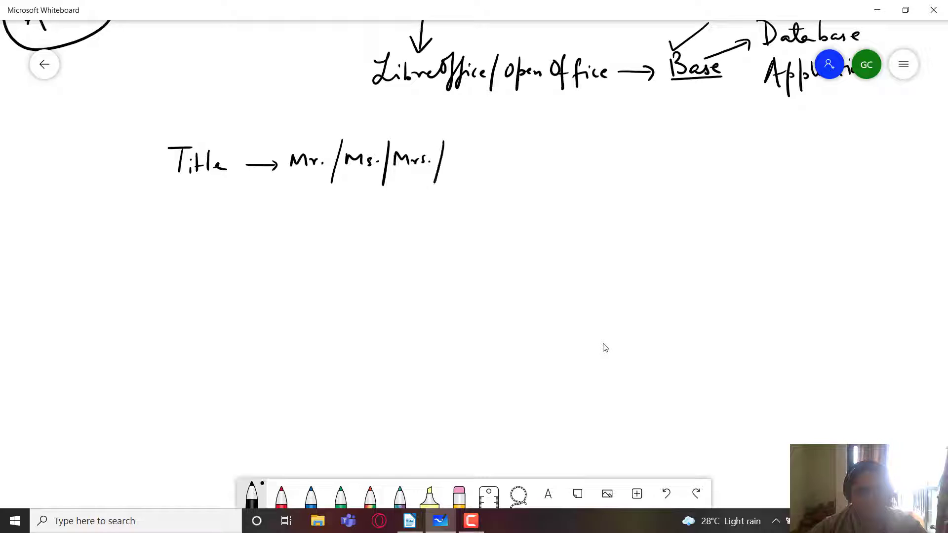
pyautogui.moveTo(450, 151); pyautogui.dragTo(460, 167)
pyautogui.moveTo(464, 166); pyautogui.dragTo(526, 163)
pyautogui.moveTo(533, 165); pyautogui.dragTo(540, 164)
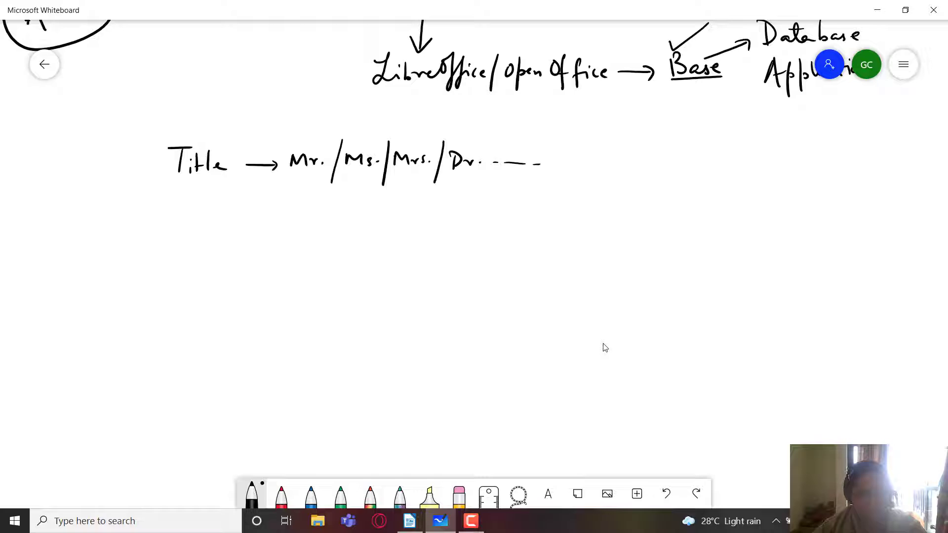
# Handwrite "Firstname & Lastname →" with a sample full name below the Title line, and underline both parts of the name
pyautogui.moveTo(165, 218)
pyautogui.mouseDown()
pyautogui.moveTo(181, 194)
pyautogui.moveTo(174, 207)
pyautogui.mouseUp()
pyautogui.moveTo(183, 204)
pyautogui.mouseDown()
pyautogui.moveTo(183, 214)
pyautogui.moveTo(197, 203)
pyautogui.moveTo(306, 213)
pyautogui.moveTo(280, 212)
pyautogui.mouseUp()
pyautogui.moveTo(324, 187)
pyautogui.mouseDown()
pyautogui.moveTo(313, 202)
pyautogui.moveTo(330, 209)
pyautogui.mouseUp()
pyautogui.moveTo(324, 211); pyautogui.dragTo(350, 210)
pyautogui.moveTo(347, 204); pyautogui.dragTo(405, 203)
pyautogui.moveTo(412, 204); pyautogui.dragTo(437, 204)
pyautogui.moveTo(428, 196)
pyautogui.mouseDown()
pyautogui.moveTo(429, 212)
pyautogui.moveTo(532, 202)
pyautogui.mouseUp()
pyautogui.moveTo(524, 192)
pyautogui.mouseDown()
pyautogui.moveTo(539, 189)
pyautogui.moveTo(533, 207)
pyautogui.mouseUp()
pyautogui.moveTo(549, 199); pyautogui.dragTo(561, 205)
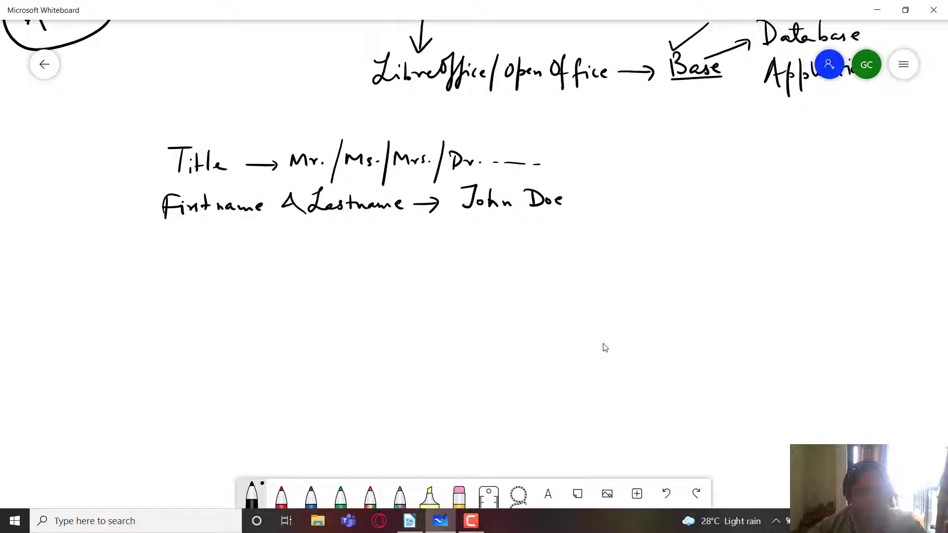
pyautogui.moveTo(467, 213); pyautogui.dragTo(562, 213)
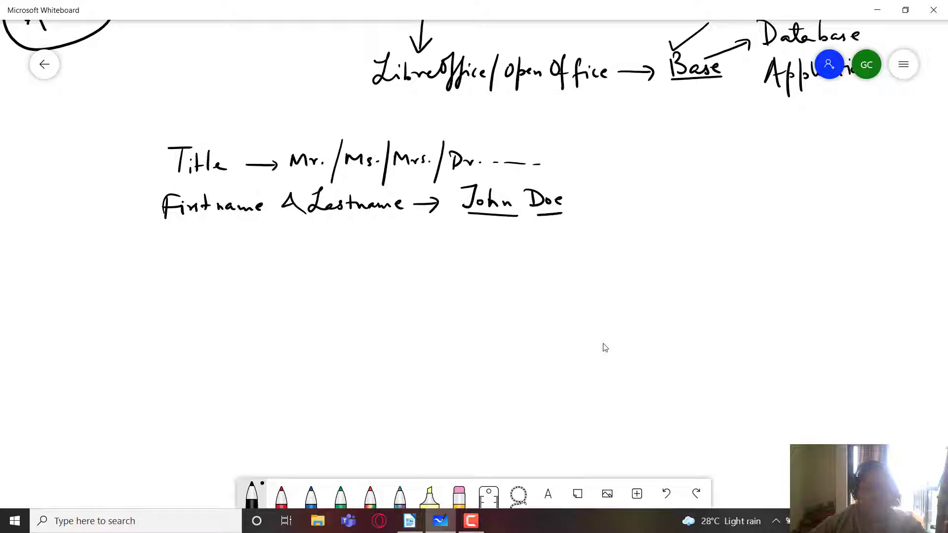
# Add "Address" and "Phone no." to the field list and group all four lines with a curly brace
pyautogui.moveTo(180, 236)
pyautogui.mouseDown()
pyautogui.moveTo(174, 252)
pyautogui.moveTo(251, 244)
pyautogui.mouseUp()
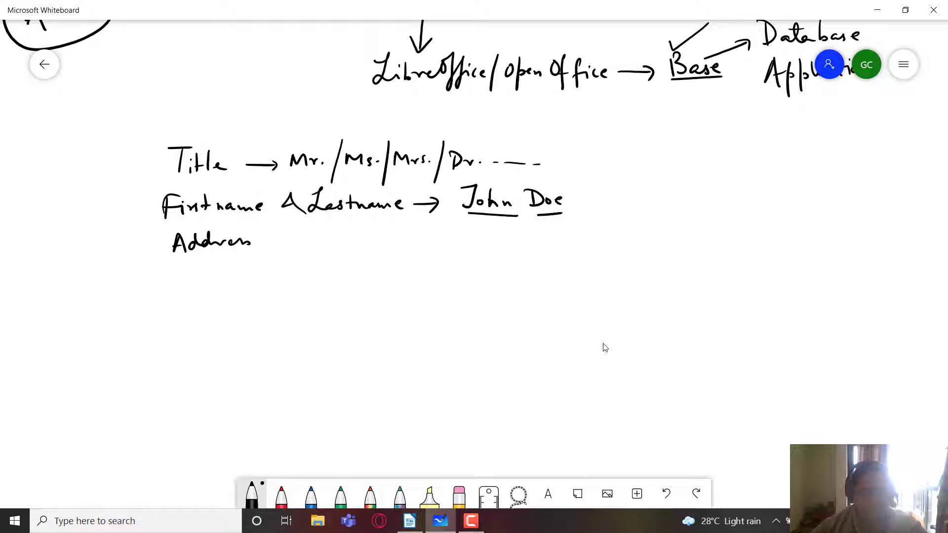
pyautogui.moveTo(178, 270); pyautogui.dragTo(181, 275)
pyautogui.moveTo(189, 264)
pyautogui.mouseDown()
pyautogui.moveTo(189, 282)
pyautogui.moveTo(197, 282)
pyautogui.mouseUp()
pyautogui.moveTo(200, 278); pyautogui.dragTo(228, 279)
pyautogui.moveTo(240, 276); pyautogui.dragTo(240, 280)
pyautogui.click(264, 279)
pyautogui.moveTo(146, 151)
pyautogui.mouseDown()
pyautogui.moveTo(120, 165)
pyautogui.moveTo(103, 284)
pyautogui.moveTo(140, 308)
pyautogui.mouseUp()
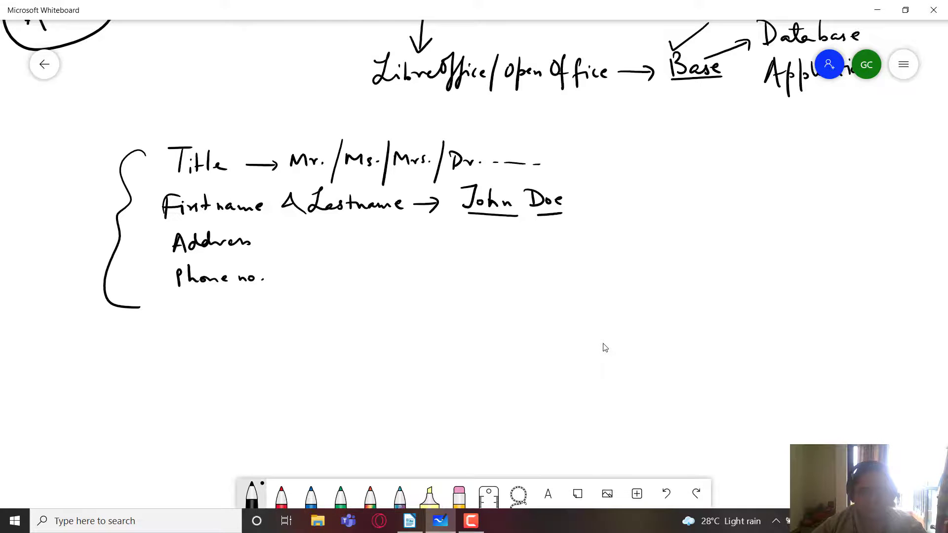
# Switch to the interview letter in LibreOffice Writer
pyautogui.hotkey('alt', 'Tab')
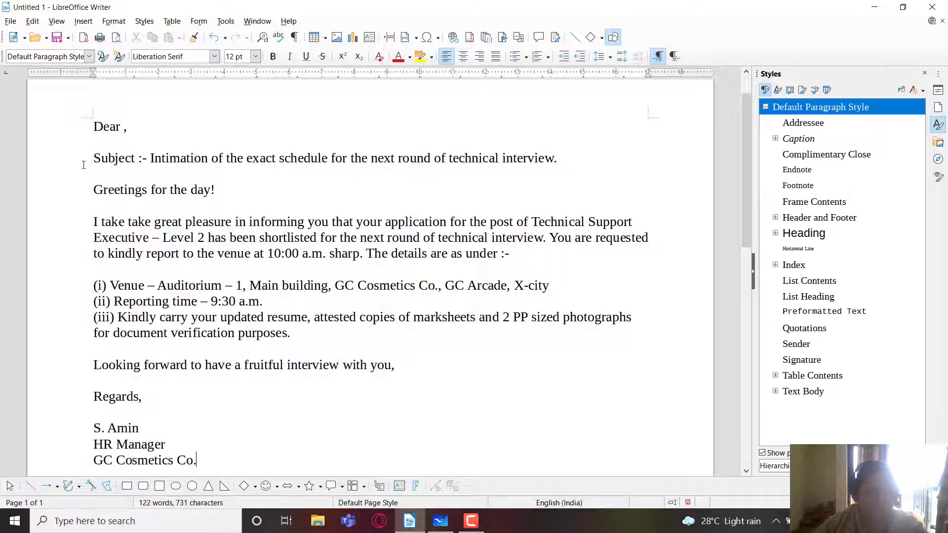
pyautogui.click(125, 127)
pyautogui.click(14, 521)
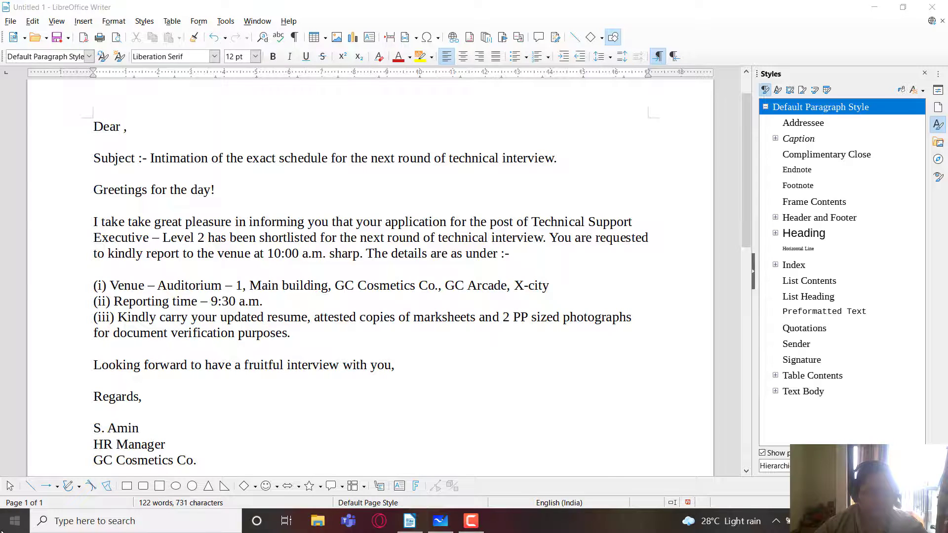
pyautogui.press('Escape')
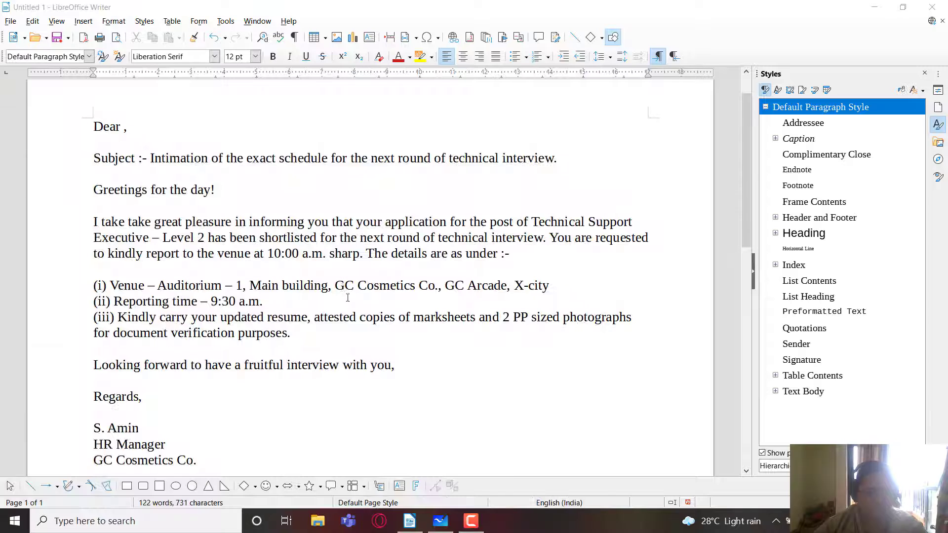
# Insert the placeholders "<title> <firstname> <lastname>" between "Dear" and the comma in the salutation
pyautogui.click(124, 128)
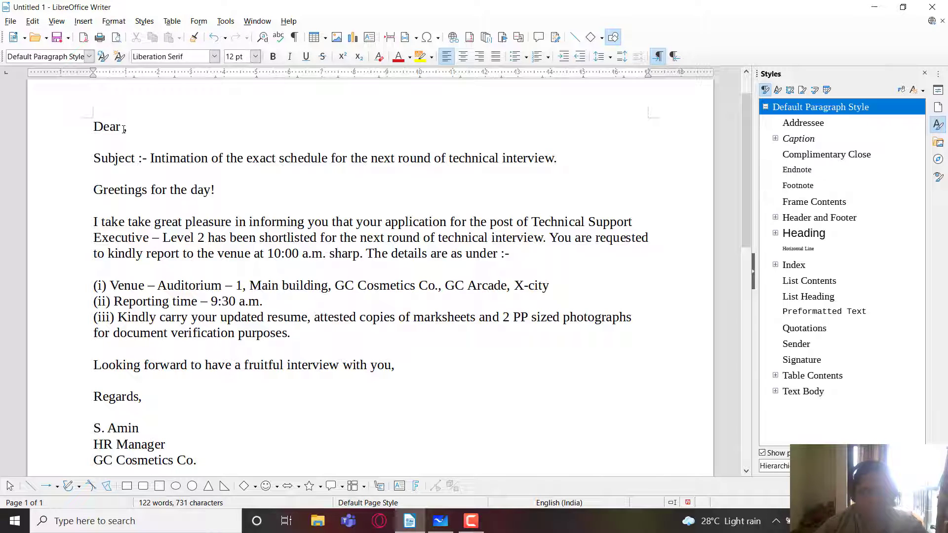
pyautogui.write('<title<')
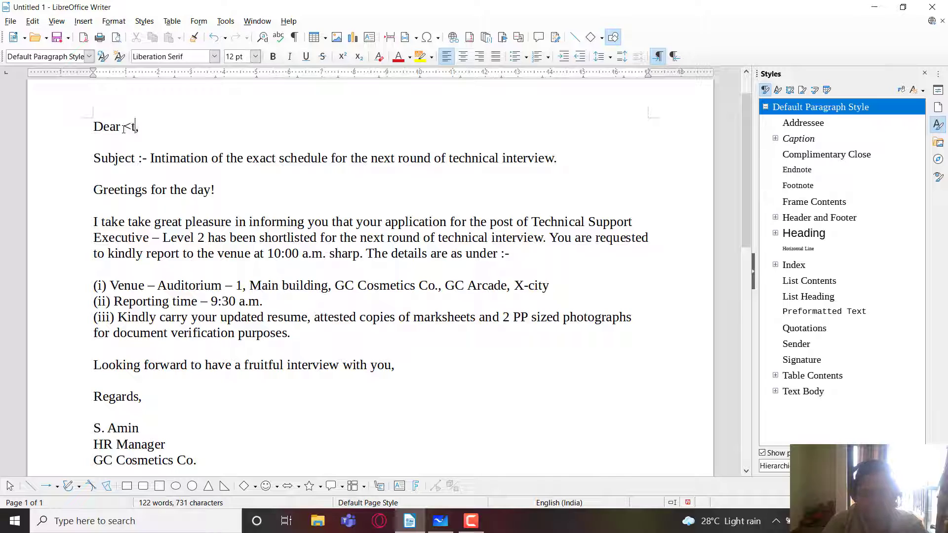
pyautogui.press('BackSpace')
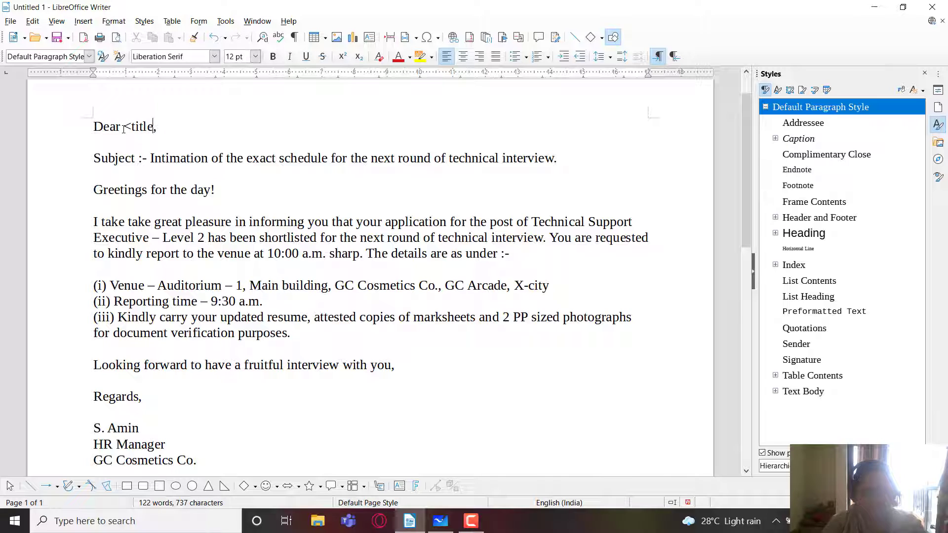
pyautogui.write('> <')
pyautogui.write('firstname')
pyautogui.write('> <las')
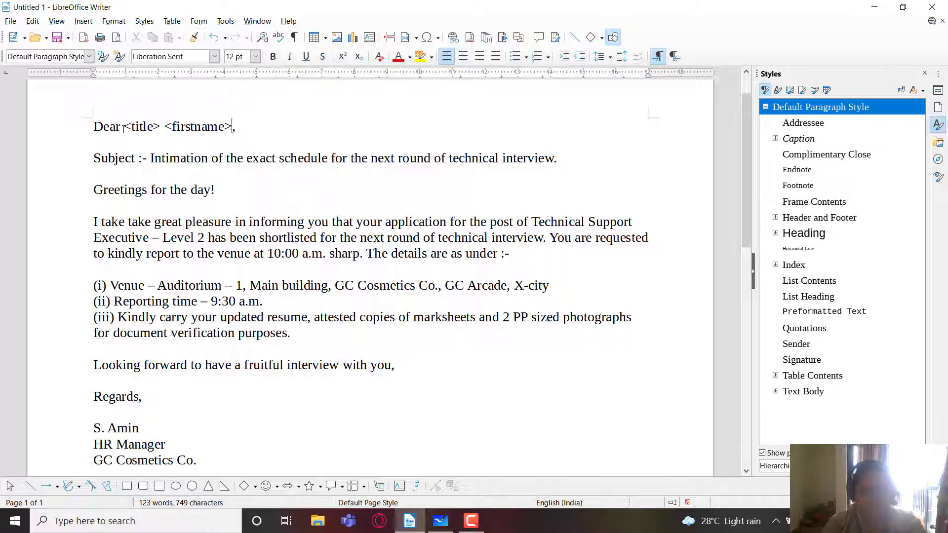
pyautogui.write('tname>')
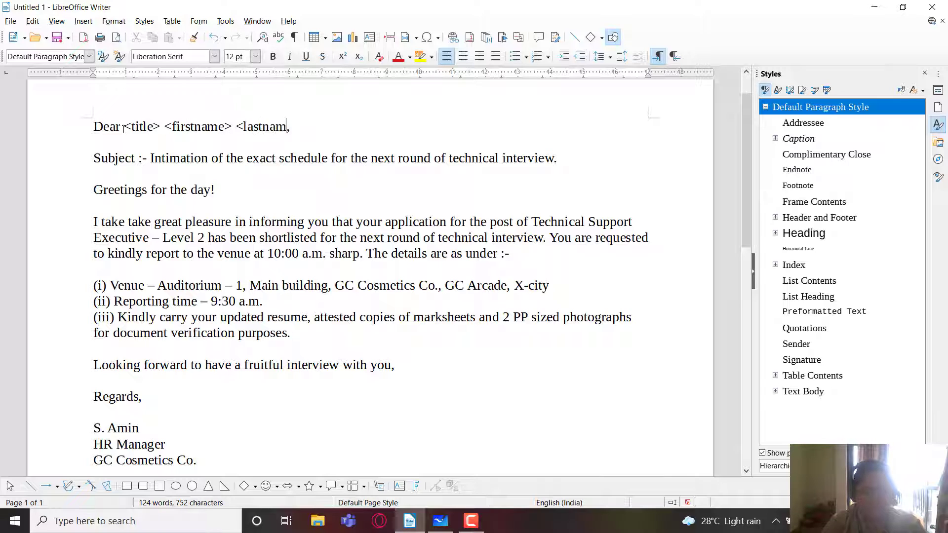
# Add a "<full-address>" placeholder line below the salutation, separated by a blank line
pyautogui.press('End')
pyautogui.press('Return')
pyautogui.press('Return')
pyautogui.write('<full')
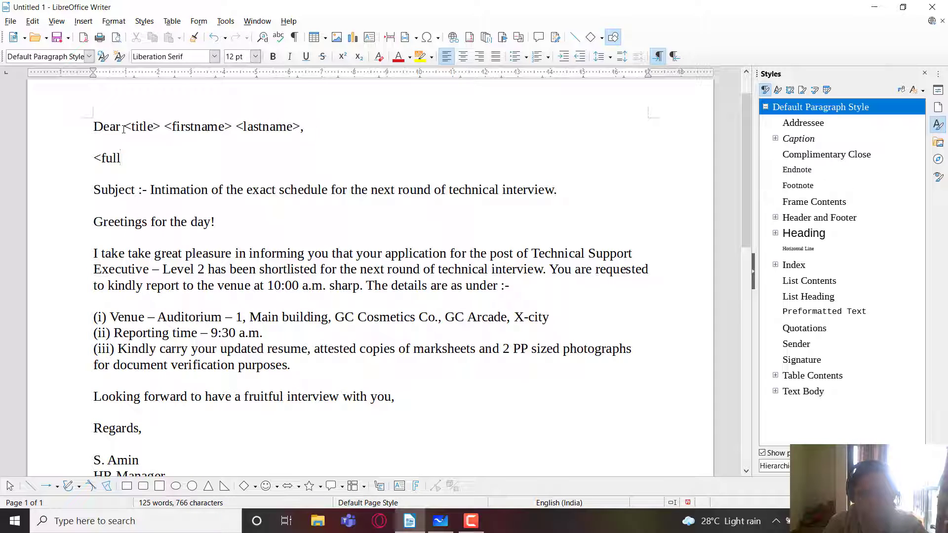
pyautogui.write('-address>')
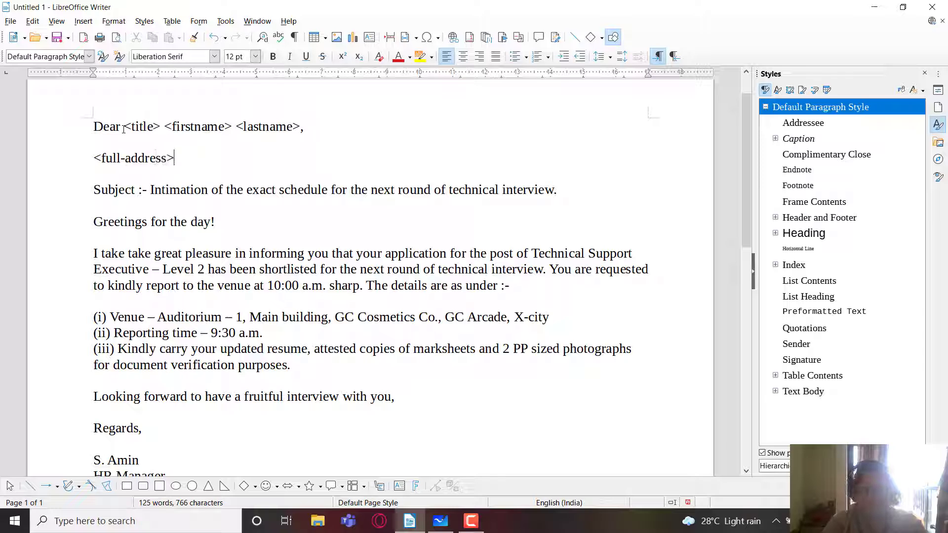
# Add a "<city>, <state>" placeholder line directly below the full address
pyautogui.press('Return')
pyautogui.write('<')
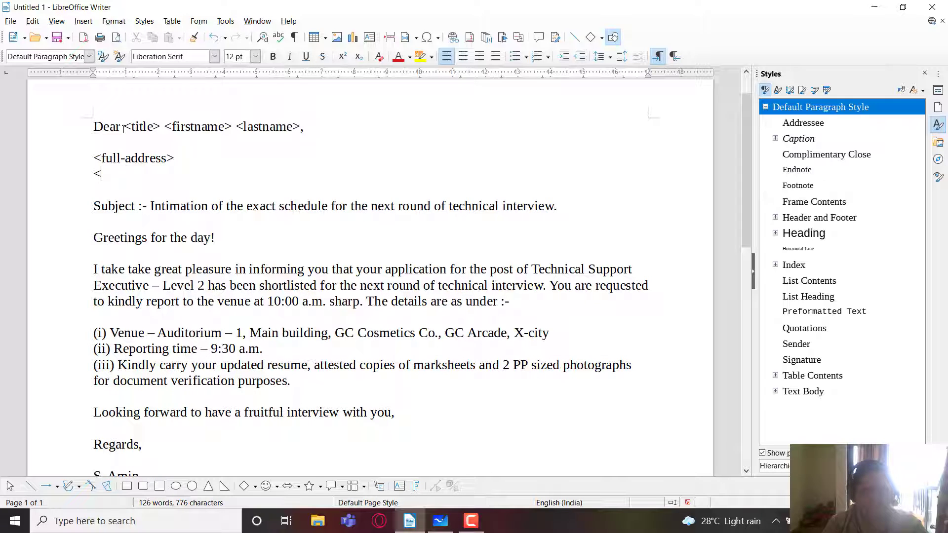
pyautogui.write('phon')
pyautogui.press('BackSpace')
pyautogui.press('BackSpace')
pyautogui.press('BackSpace')
pyautogui.press('BackSpace')
pyautogui.write('city>')
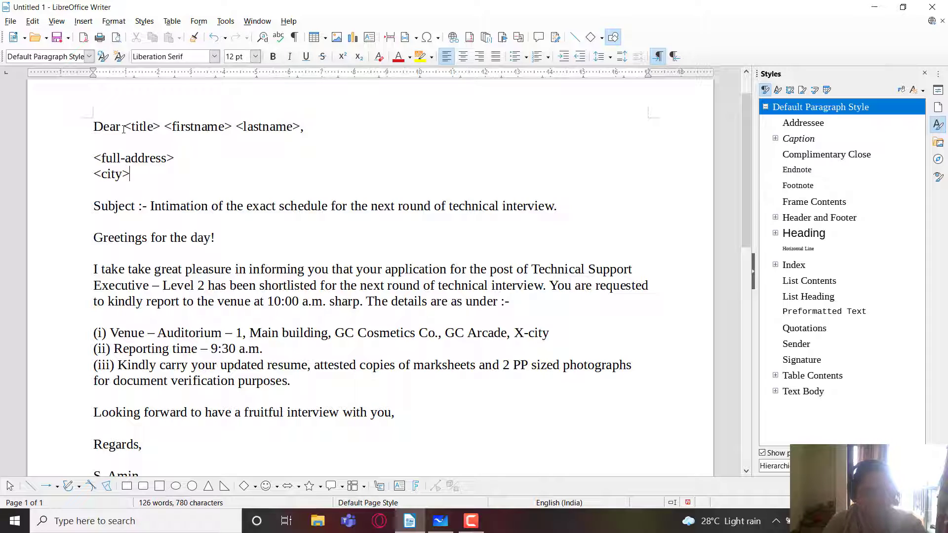
pyautogui.press('Return')
pyautogui.press('BackSpace')
pyautogui.write(', <state>')
# Add a "<phone-no>" placeholder line below the city and state
pyautogui.press('Return')
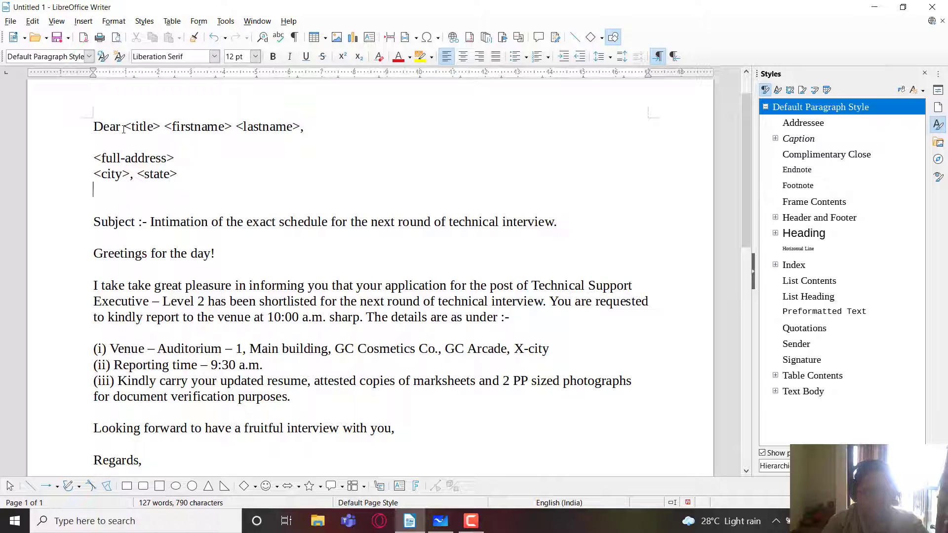
pyautogui.write('<pho')
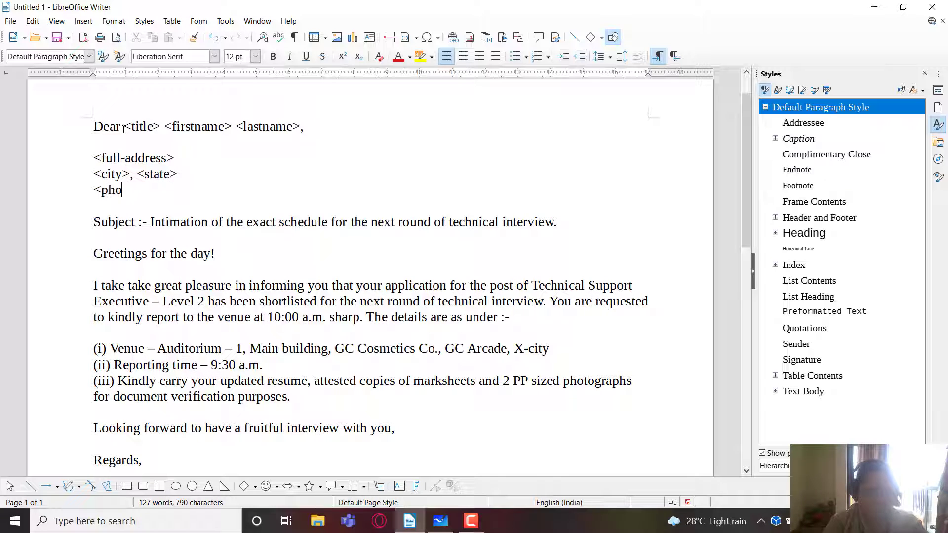
pyautogui.write('ne-no>')
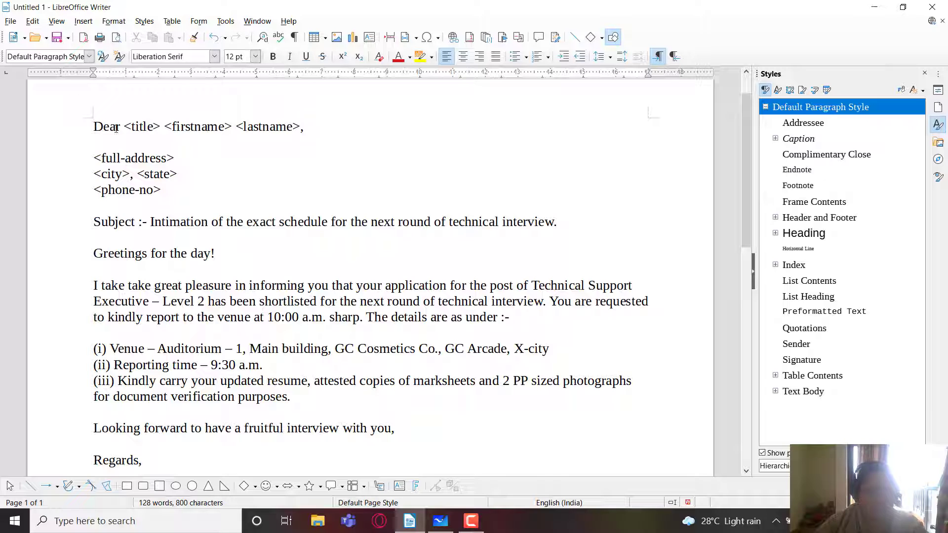
# Delete all the name, address and phone placeholders and restore the salutation to "Dear ,"
pyautogui.moveTo(126, 127); pyautogui.dragTo(190, 188)
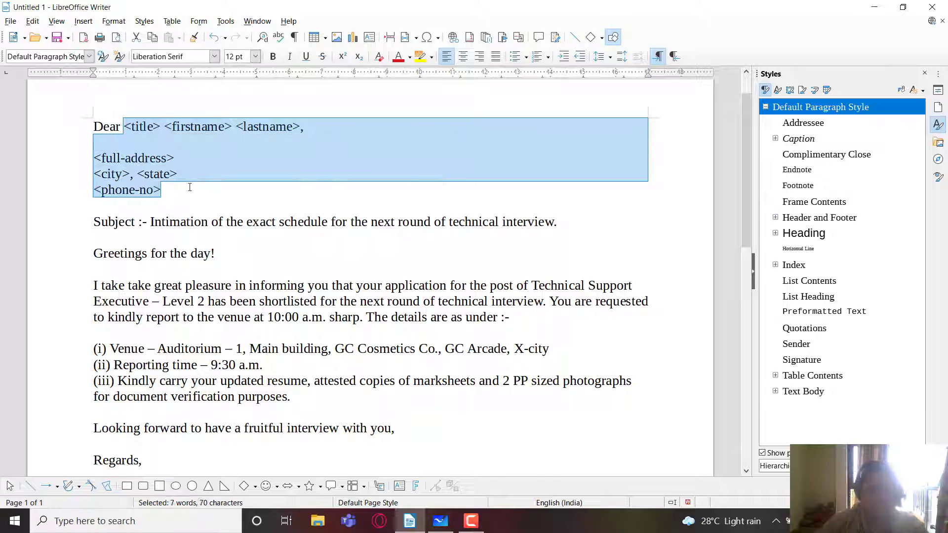
pyautogui.press('Delete')
pyautogui.write(',')
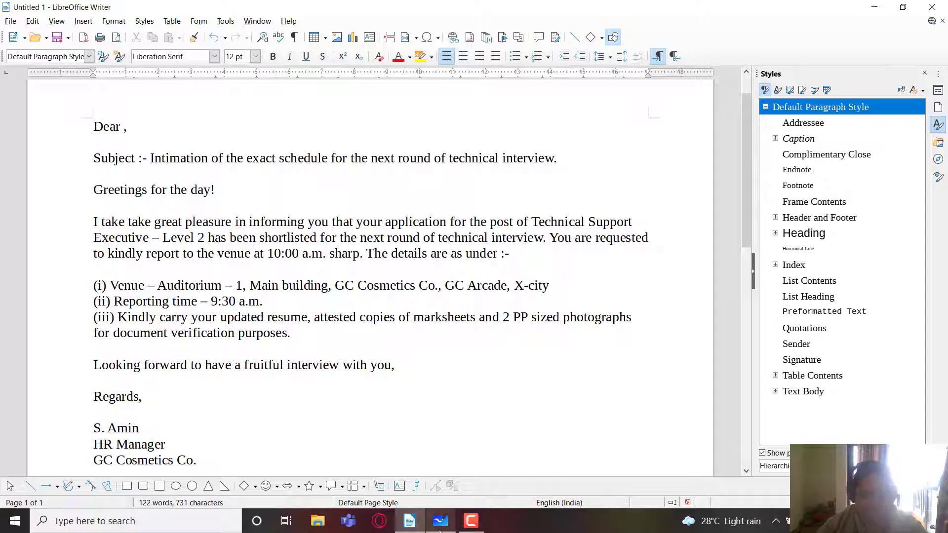
pyautogui.moveTo(439, 530)
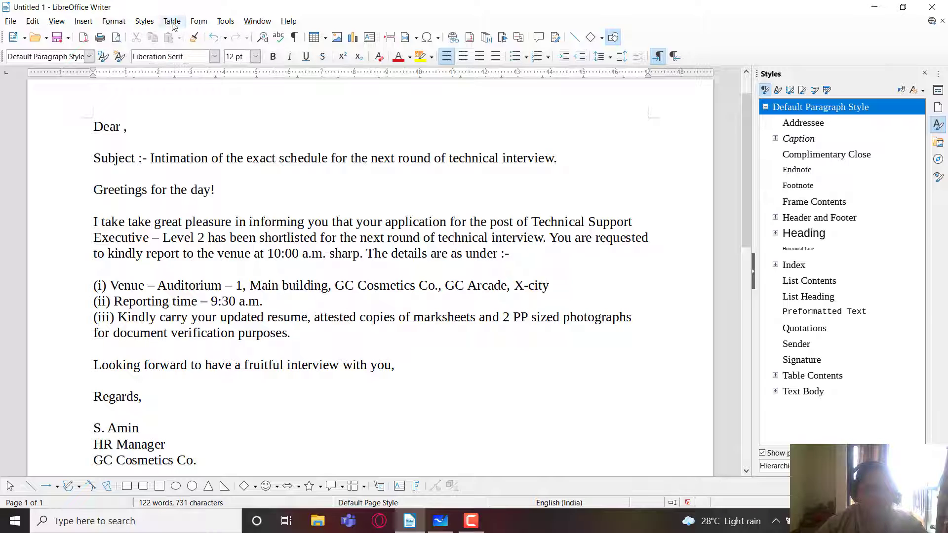
pyautogui.click(222, 22)
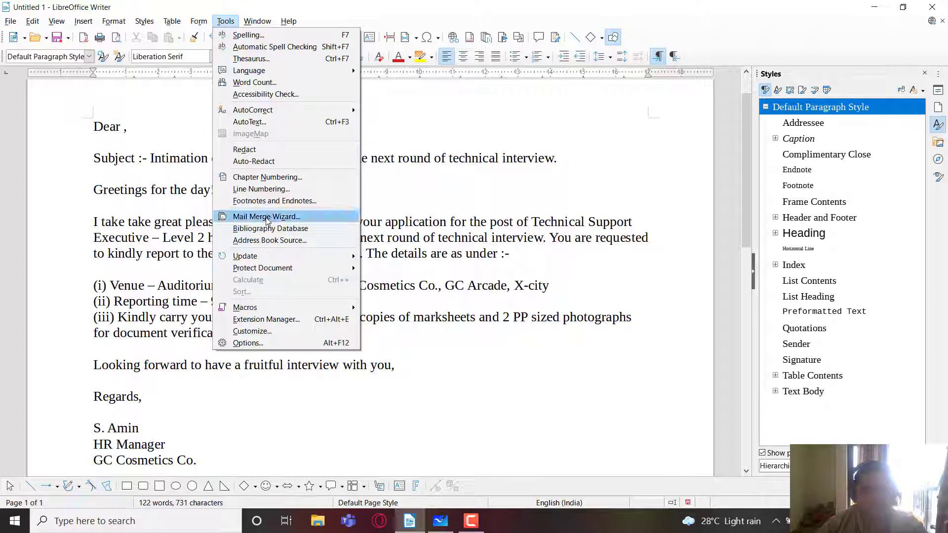
pyautogui.click(409, 238)
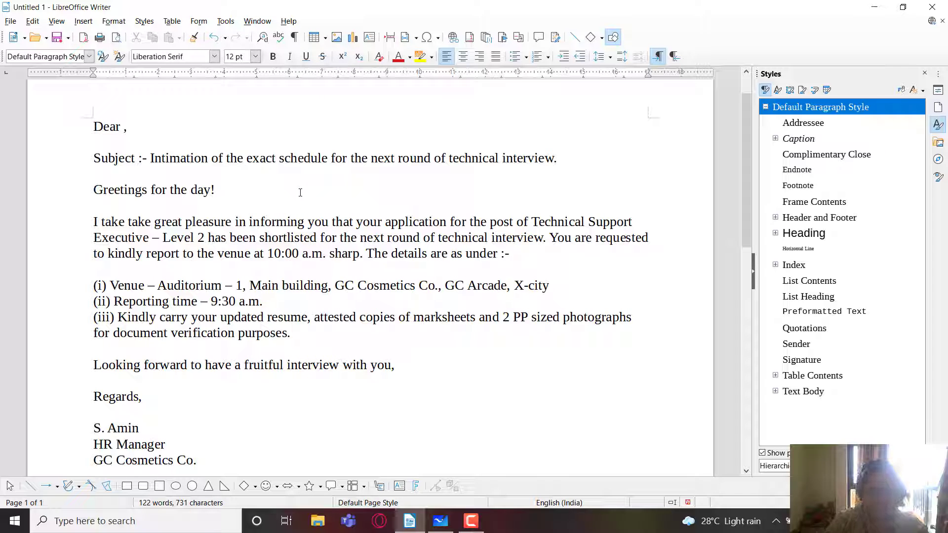
pyautogui.click(323, 253)
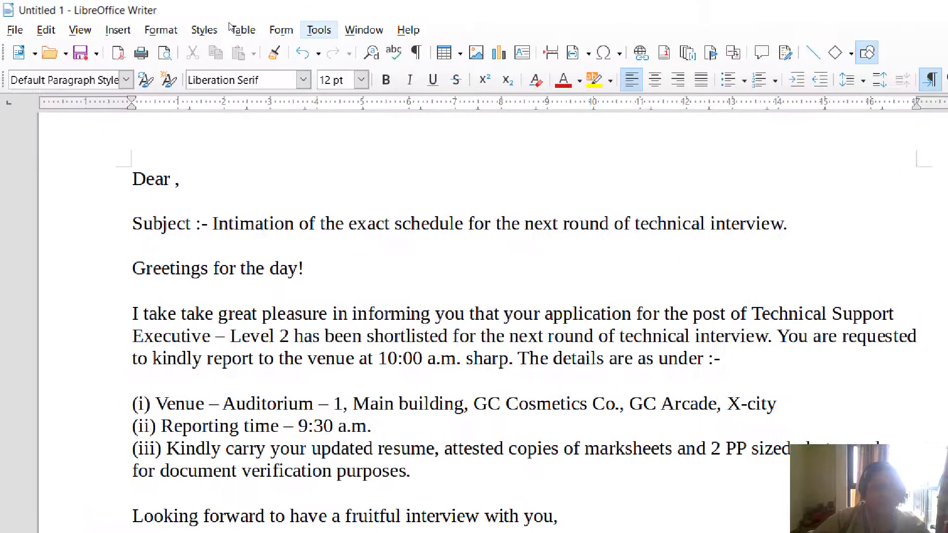
# Start the Mail Merge Wizard and choose the current document as the starting document
pyautogui.hotkey('alt', 't')
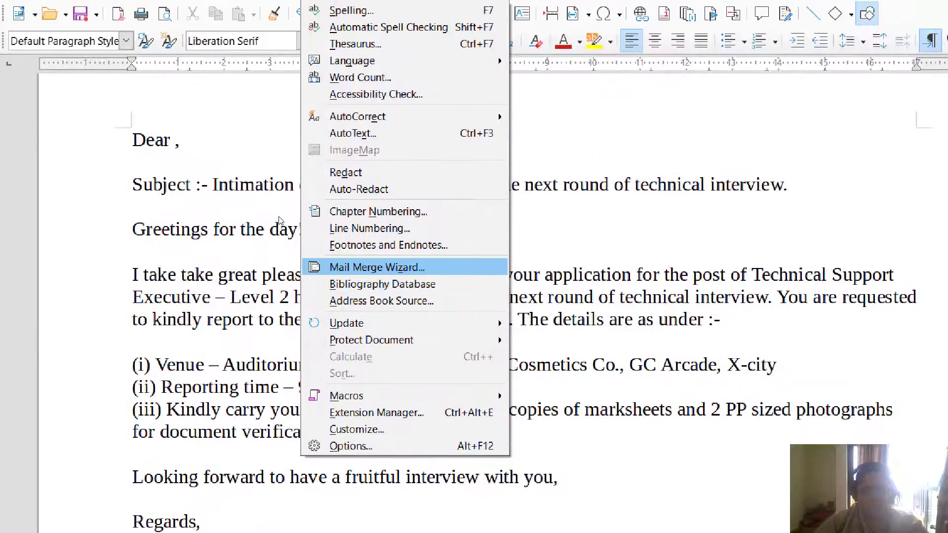
pyautogui.press('Return')
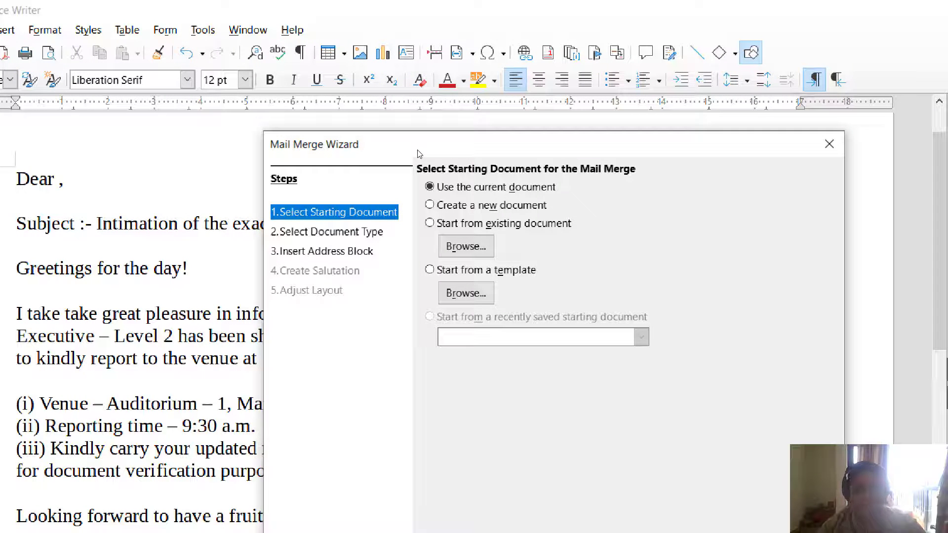
pyautogui.press('Down')
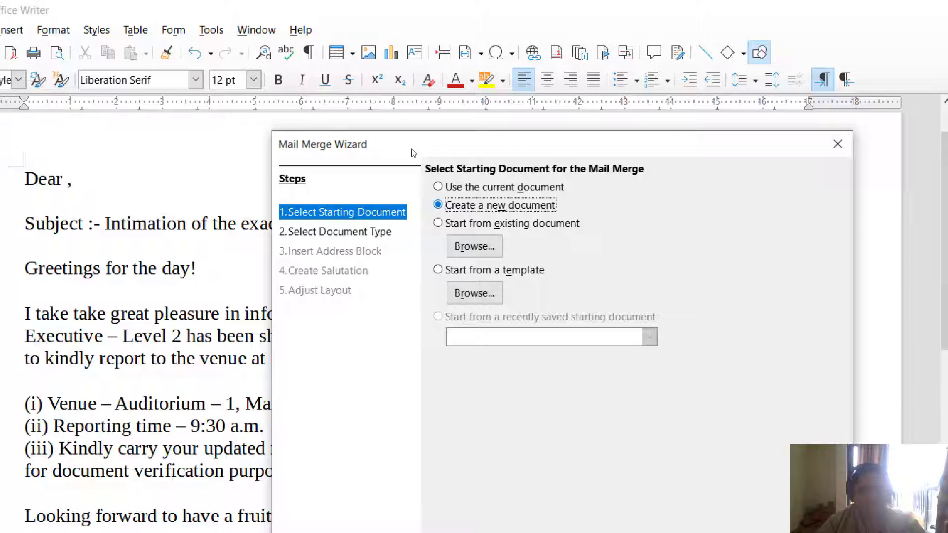
pyautogui.press('Up')
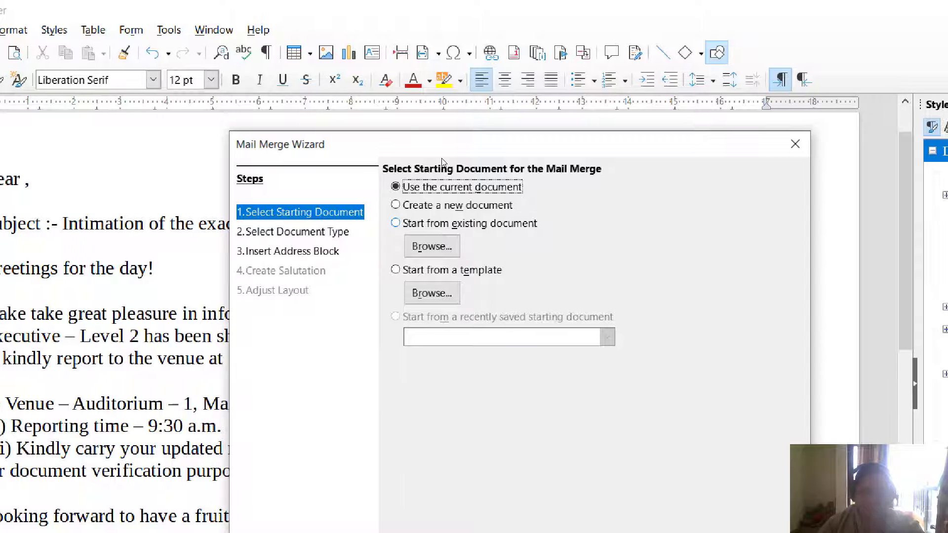
pyautogui.hotkey('alt', 'e')
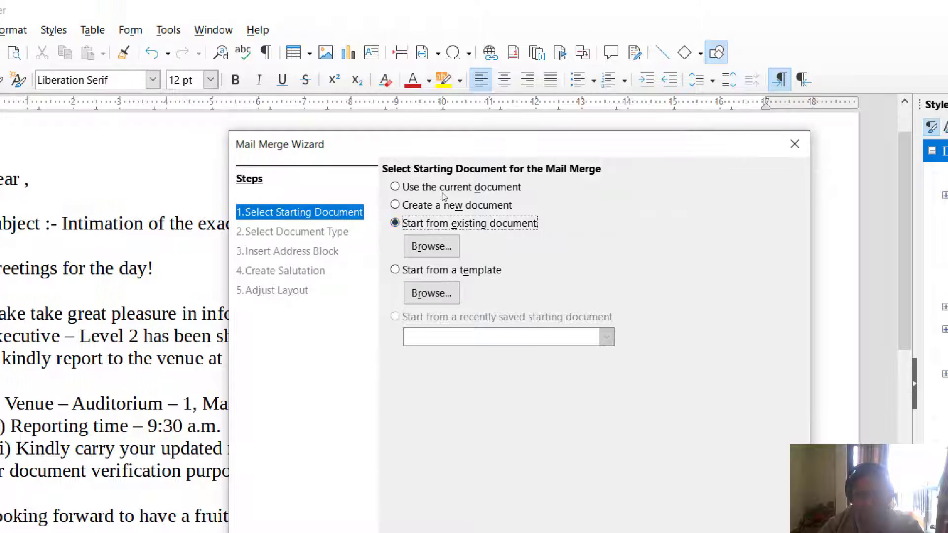
pyautogui.hotkey('alt', 'm')
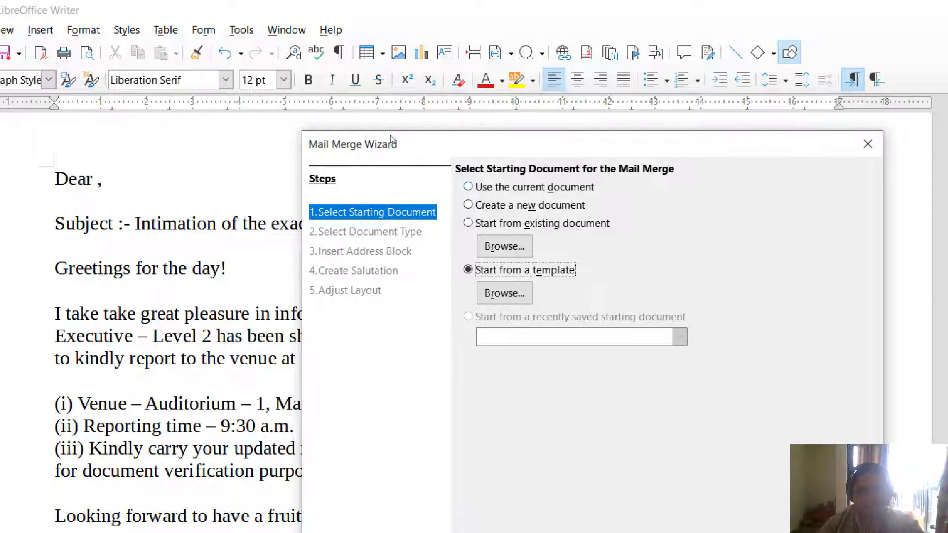
pyautogui.hotkey('alt', 'd')
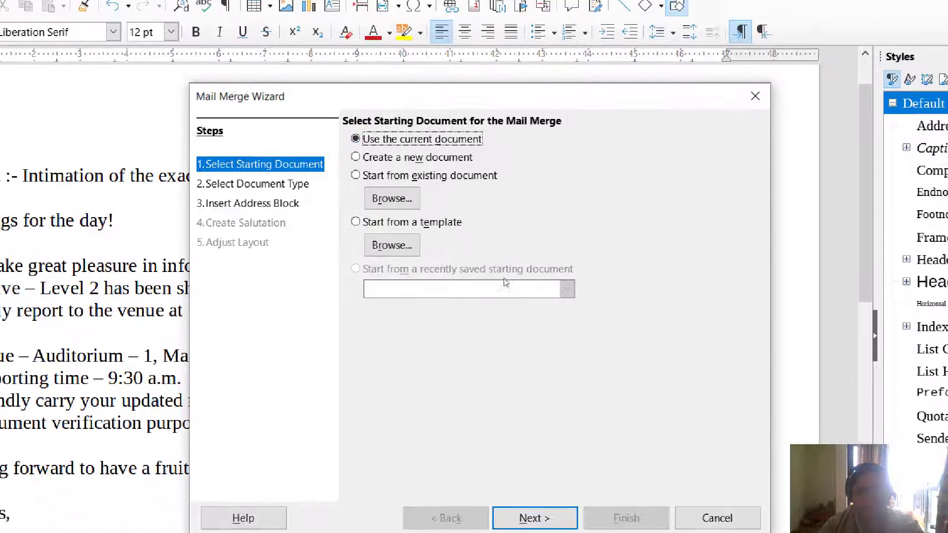
# Keep the letter document type, continue to the address block stage, and start creating a new address list
pyautogui.hotkey('alt', 'n')
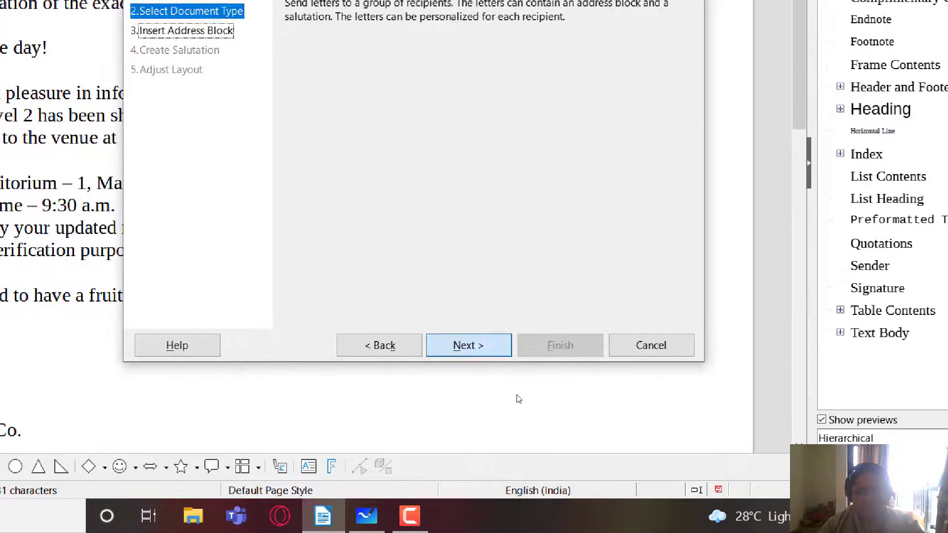
pyautogui.press('Return')
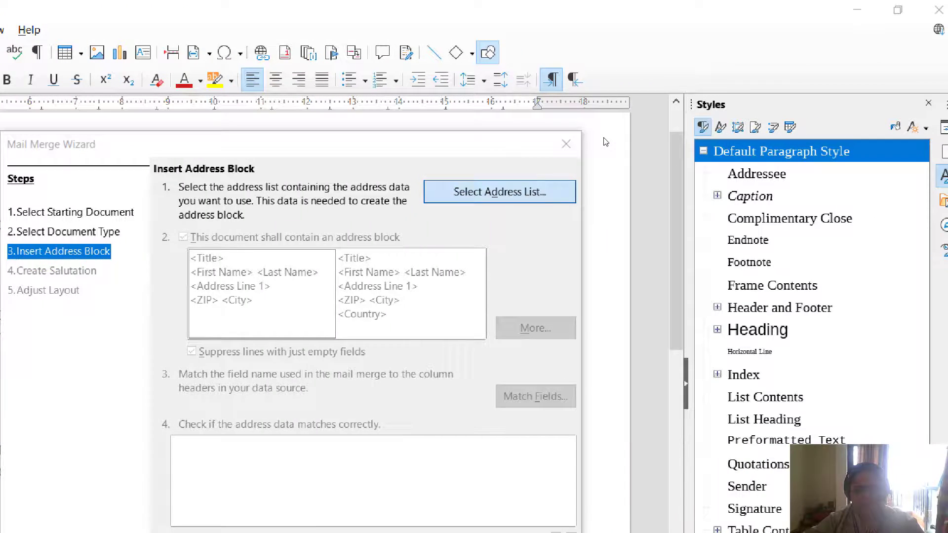
pyautogui.click(500, 191)
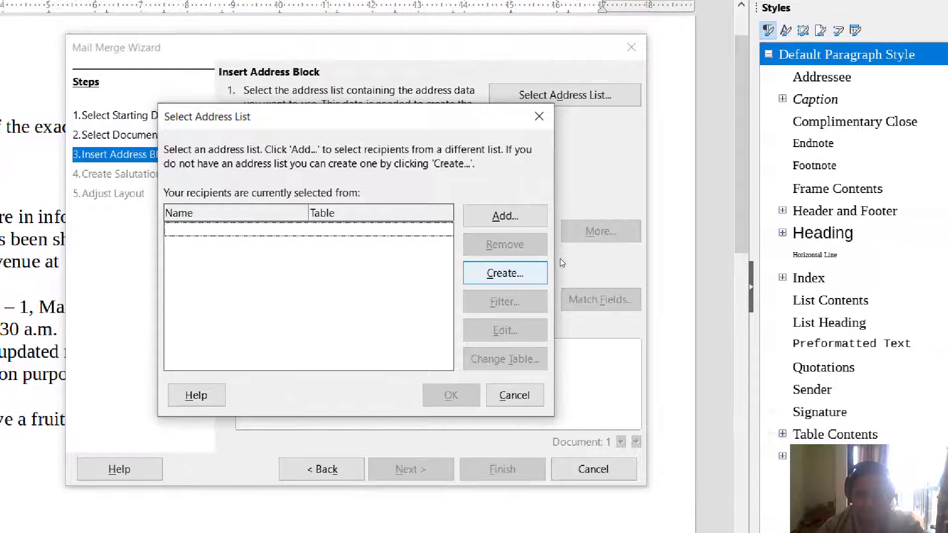
pyautogui.click(542, 273)
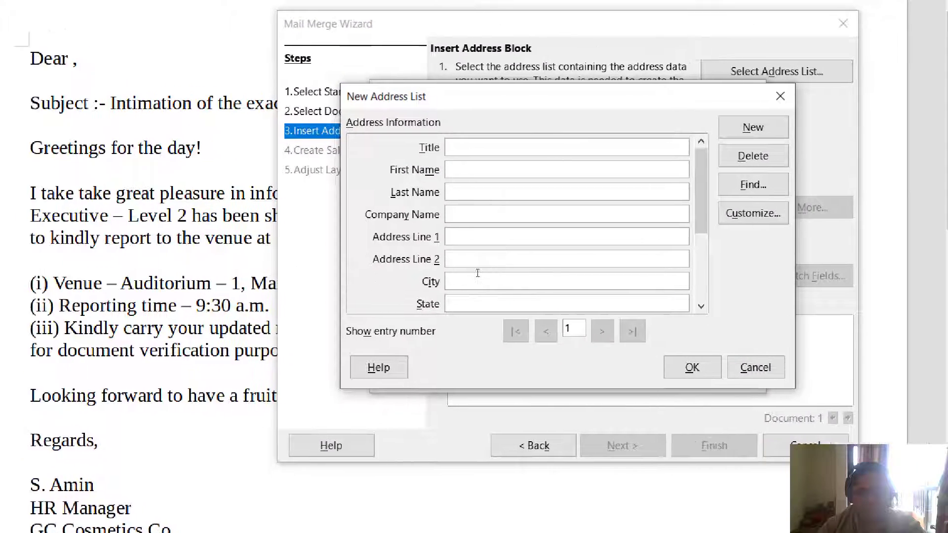
# Open the customization of the new address list's fields and delete the Company Name element
pyautogui.scroll(-1, 820, 233)
pyautogui.scroll(-3, 561, 270)
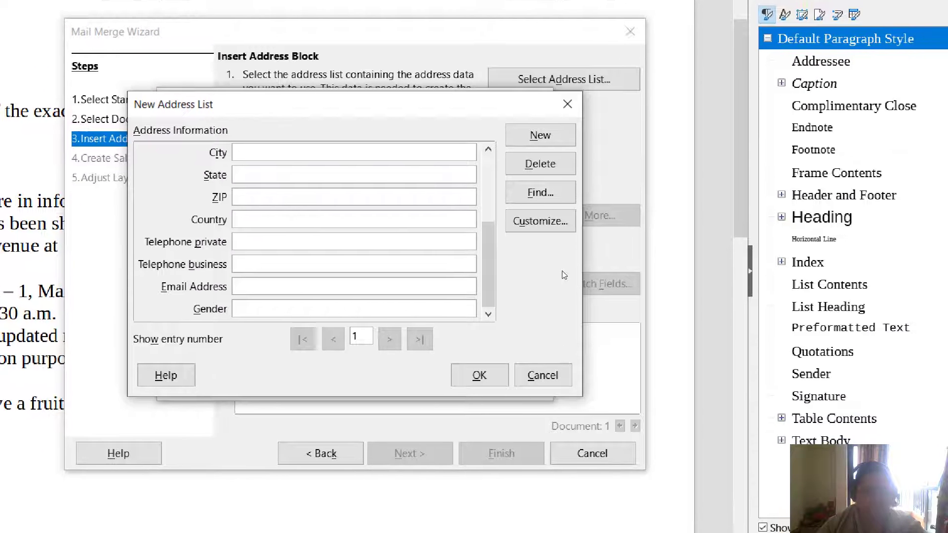
pyautogui.scroll(2, 552, 272)
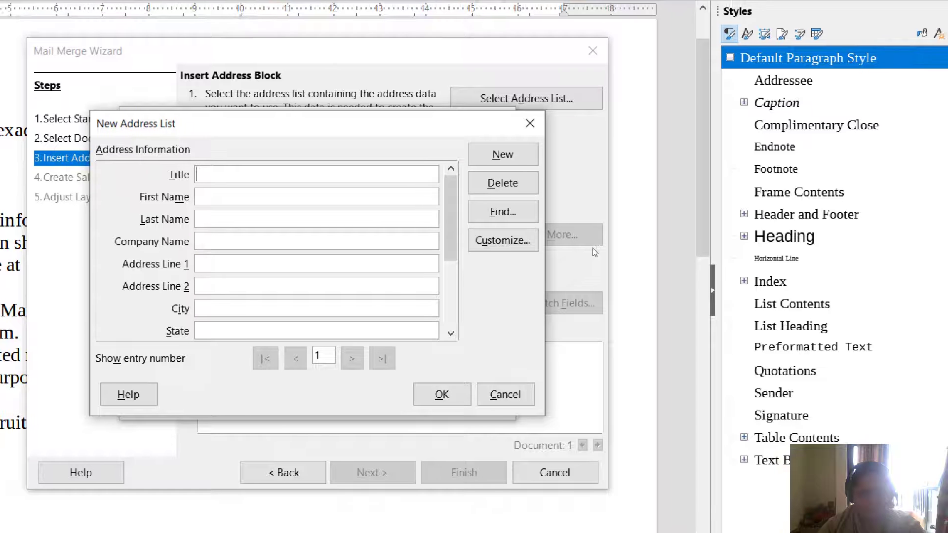
pyautogui.hotkey('alt', 'u')
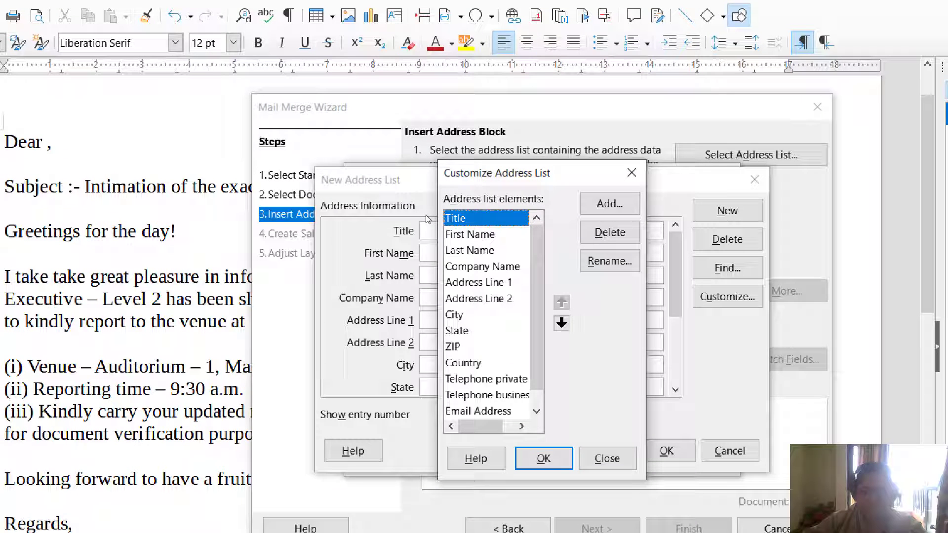
pyautogui.press('Down')
pyautogui.press('Down')
pyautogui.press('Down')
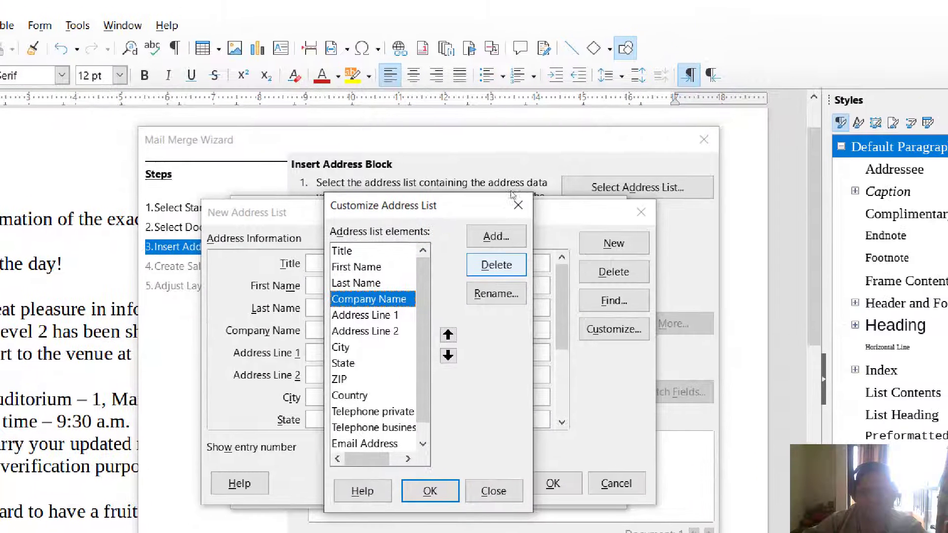
pyautogui.click(610, 232)
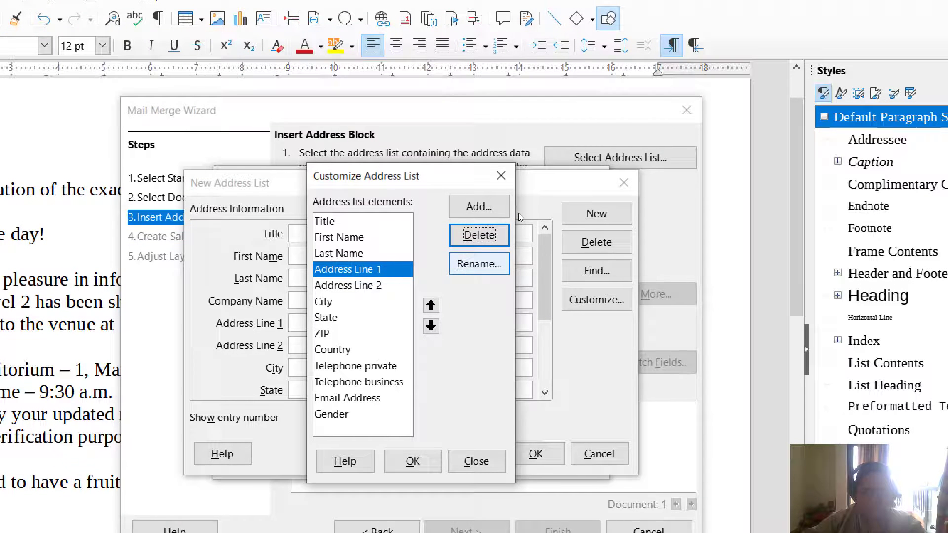
# Rename the Address Line 1 element as Address
pyautogui.click(479, 264)
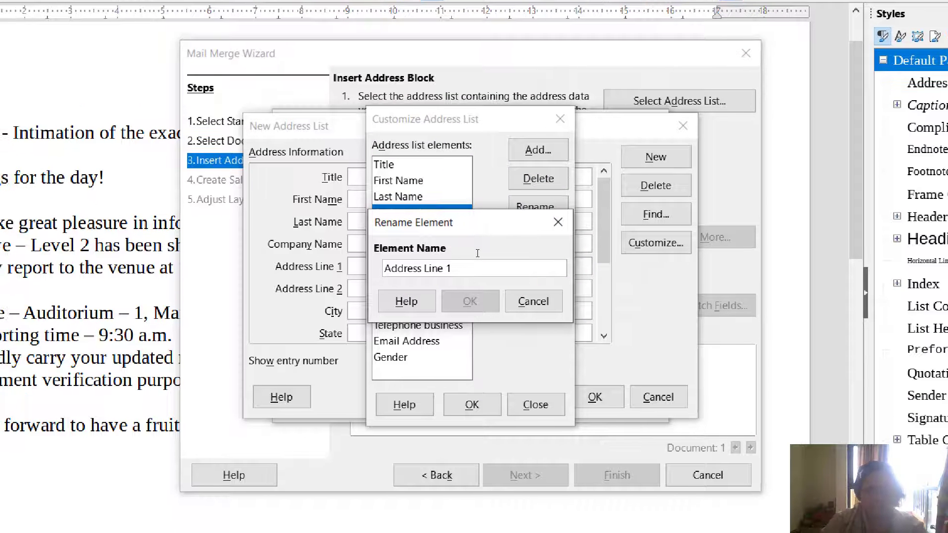
pyautogui.press('BackSpace')
pyautogui.press('BackSpace')
pyautogui.press('BackSpace')
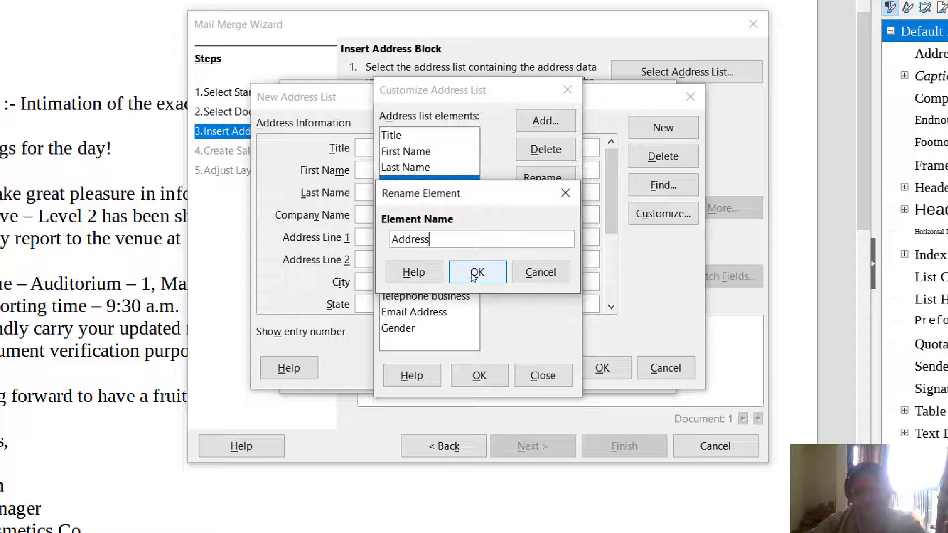
pyautogui.click(470, 305)
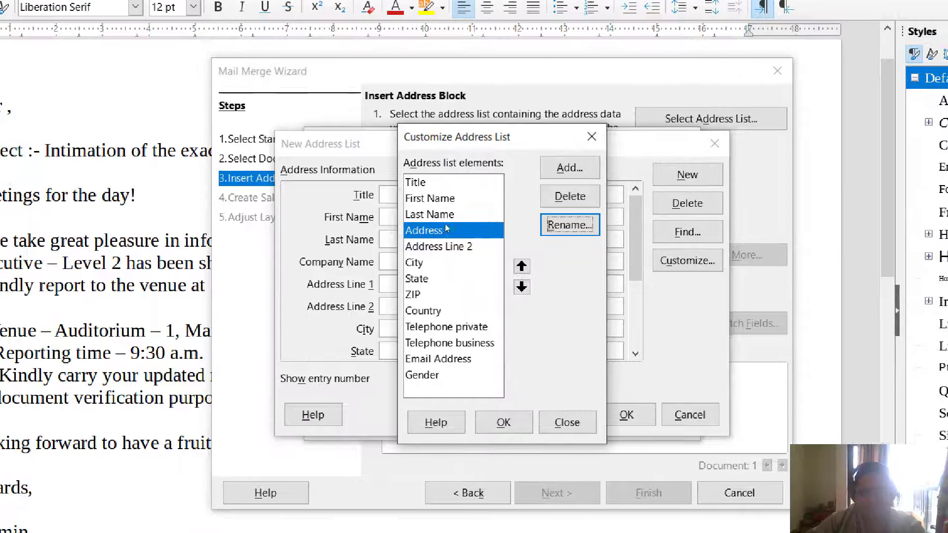
# Delete the Address Line 2, ZIP, Country, Telephone private, Telephone business, Email Address and Gender elements
pyautogui.click(414, 199)
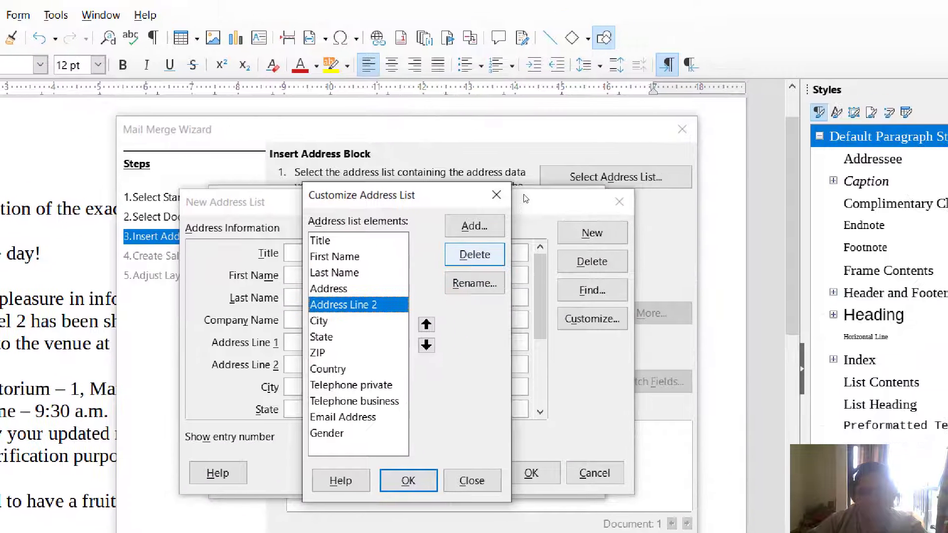
pyautogui.click(524, 221)
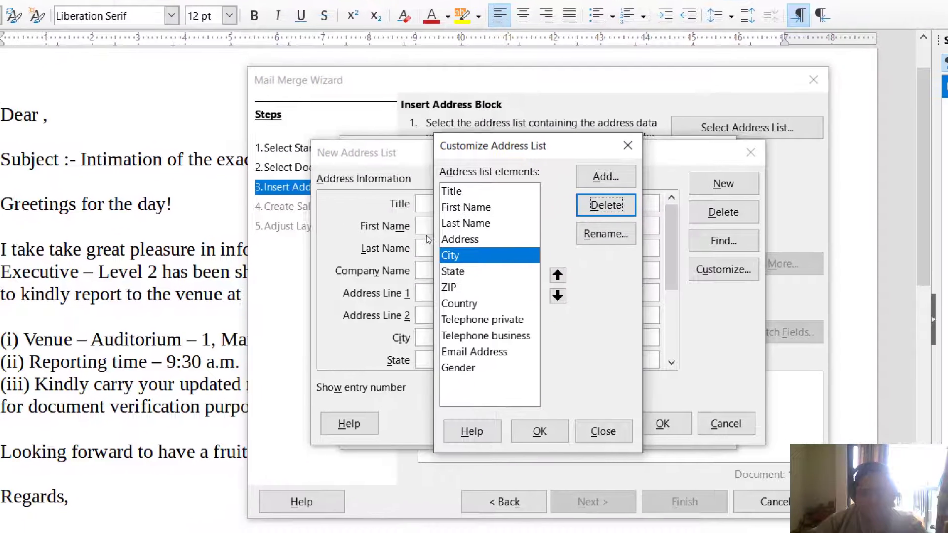
pyautogui.click(432, 288)
pyautogui.press('Down')
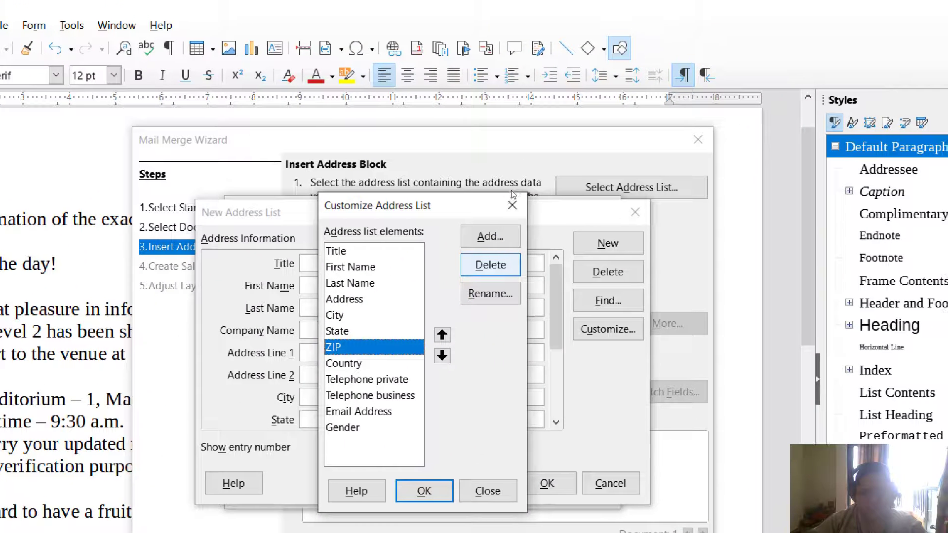
pyautogui.click(516, 233)
pyautogui.click(515, 233)
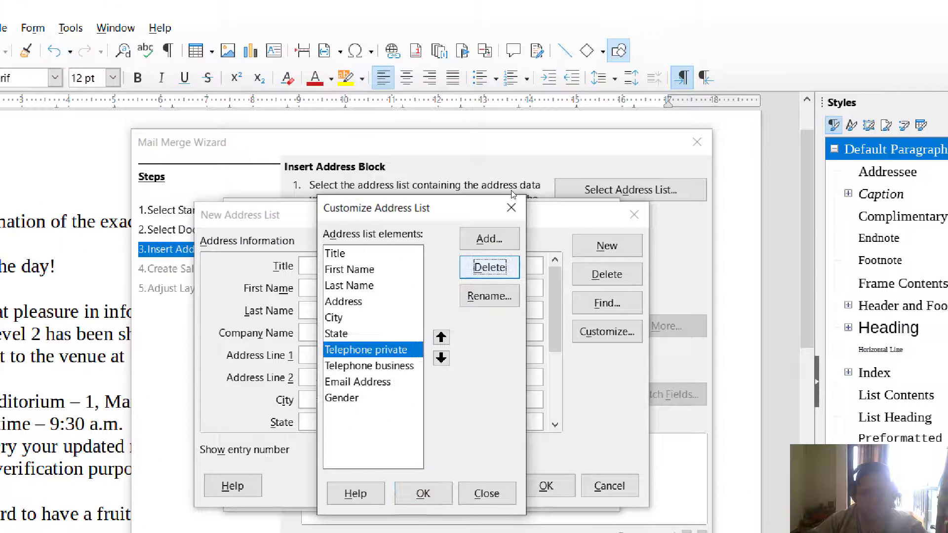
pyautogui.click(515, 232)
pyautogui.press('space')
pyautogui.press('space')
pyautogui.press('space')
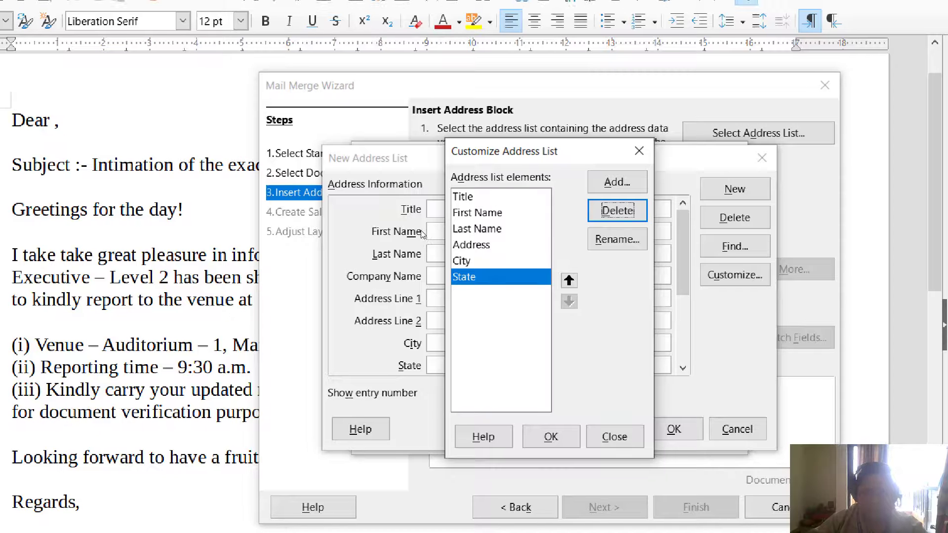
# Add a new element named Pincode directly after City
pyautogui.press('Up')
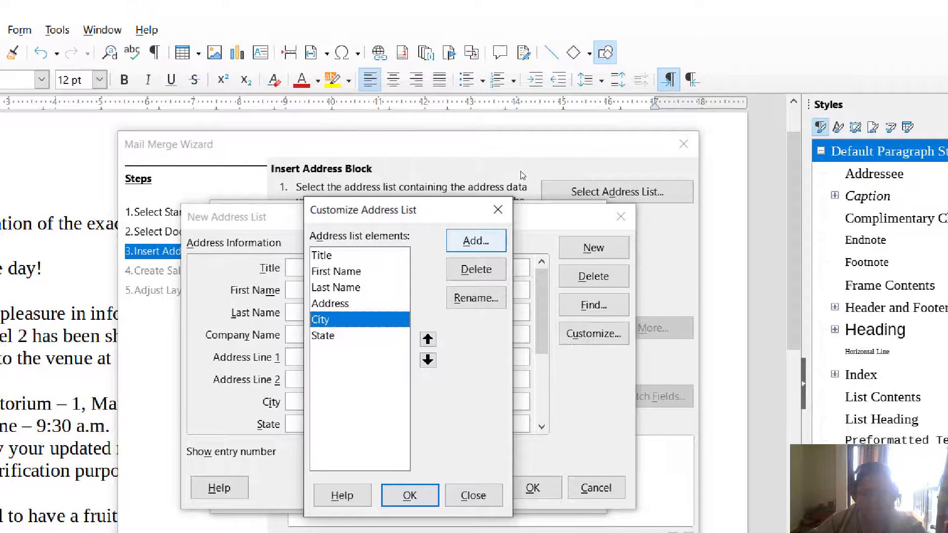
pyautogui.press('Return')
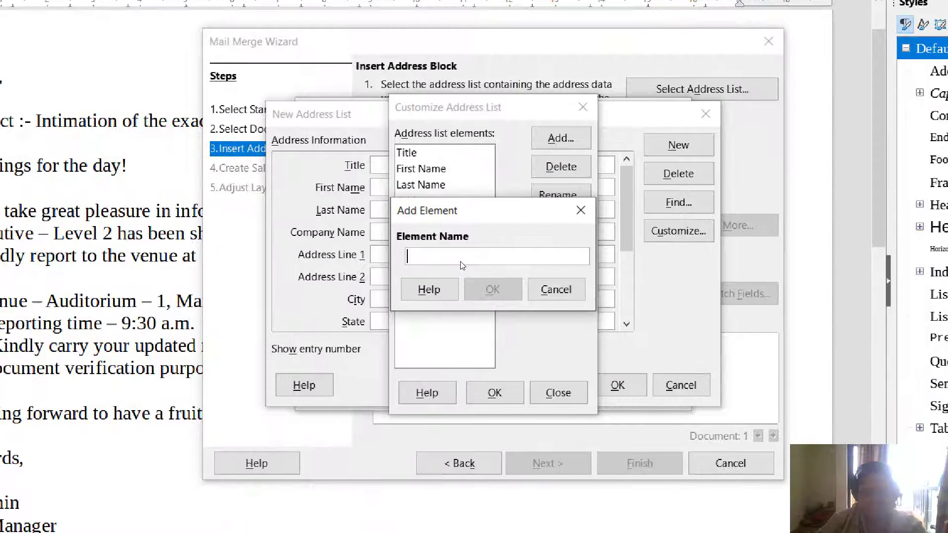
pyautogui.write('Pi')
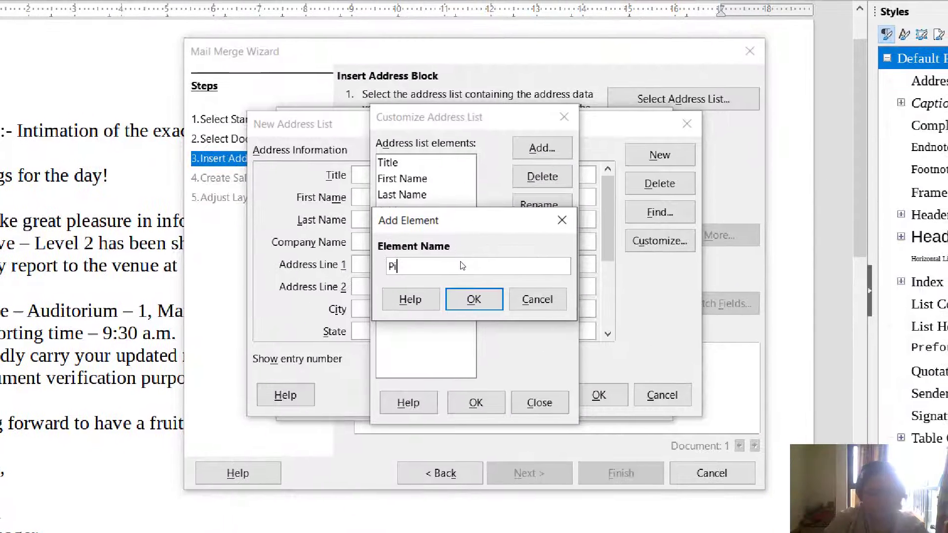
pyautogui.write('ncode')
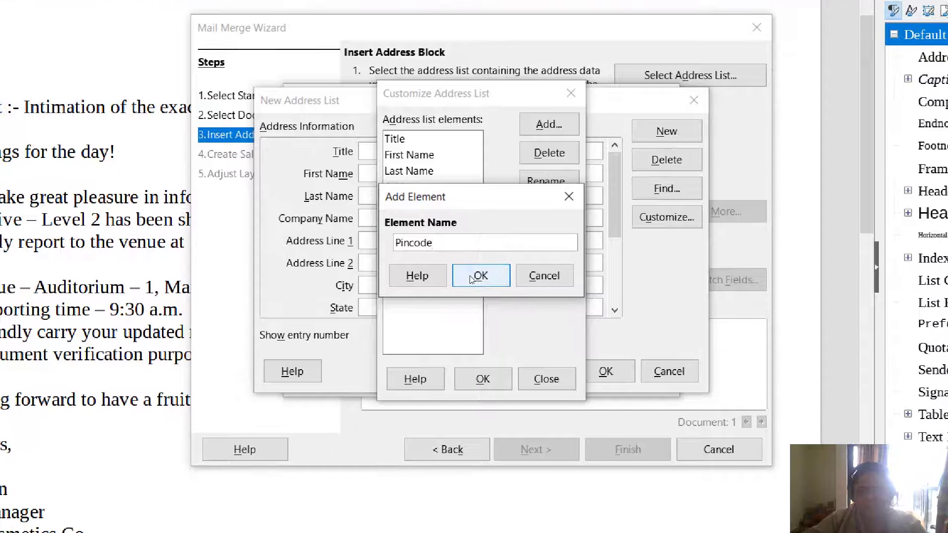
pyautogui.click(471, 278)
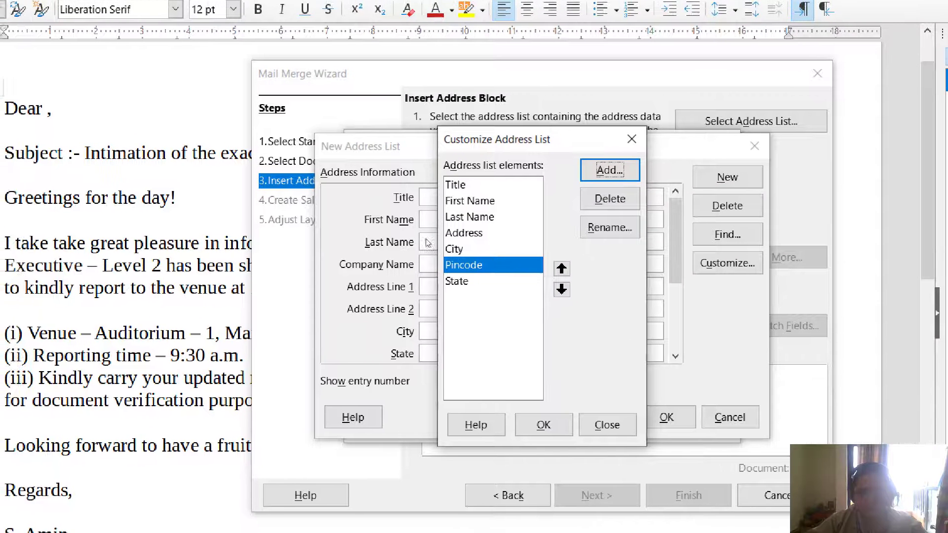
# Move the State element up above City and return it to the end of the element list
pyautogui.click(464, 232)
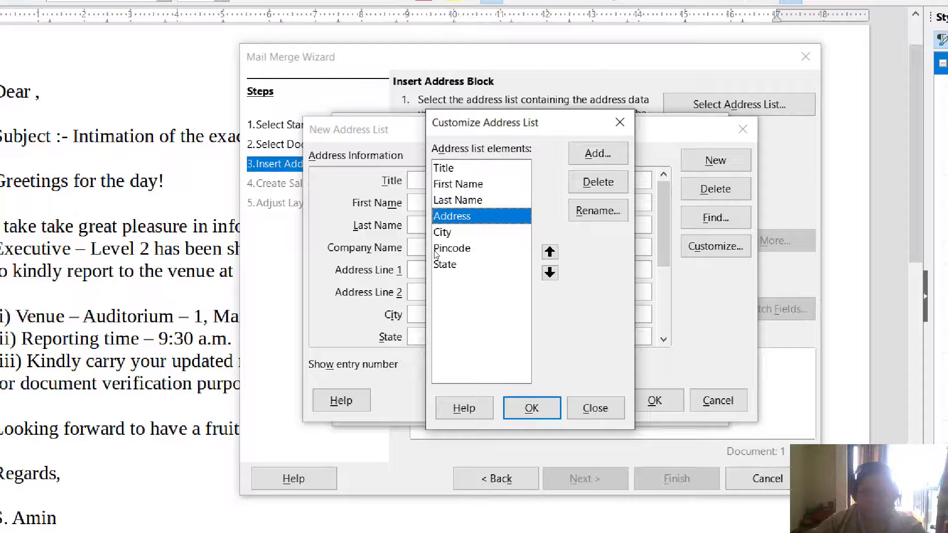
pyautogui.press('Down')
pyautogui.press('Down')
pyautogui.press('Down')
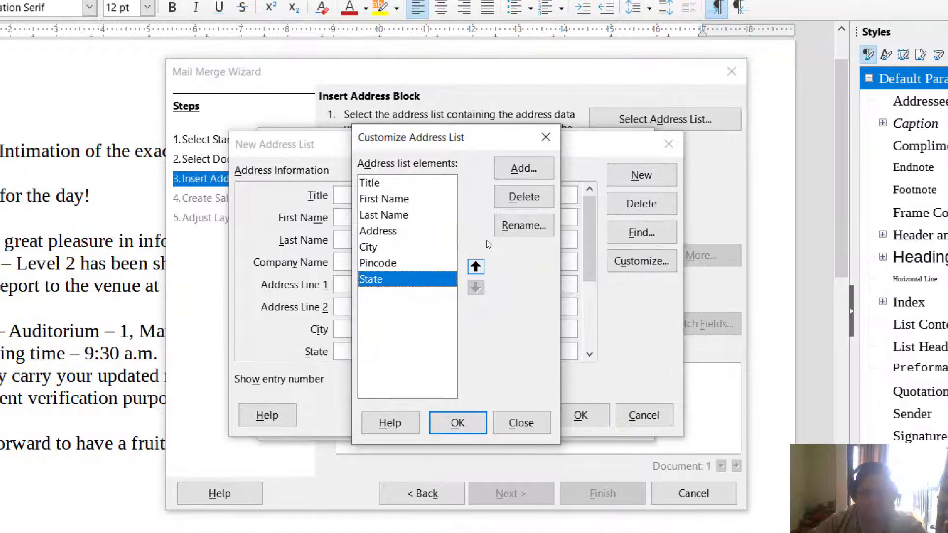
pyautogui.click(533, 257)
pyautogui.press('space')
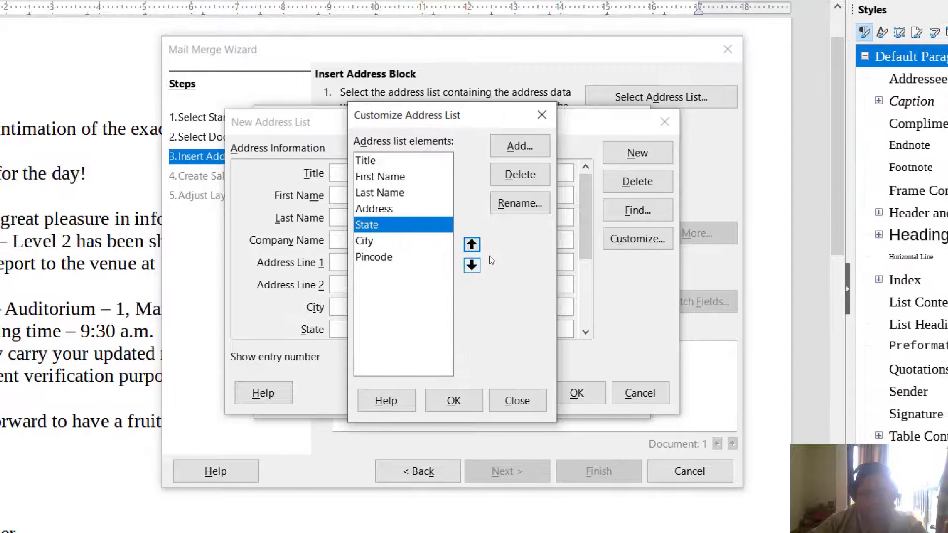
pyautogui.click(476, 288)
pyautogui.press('space')
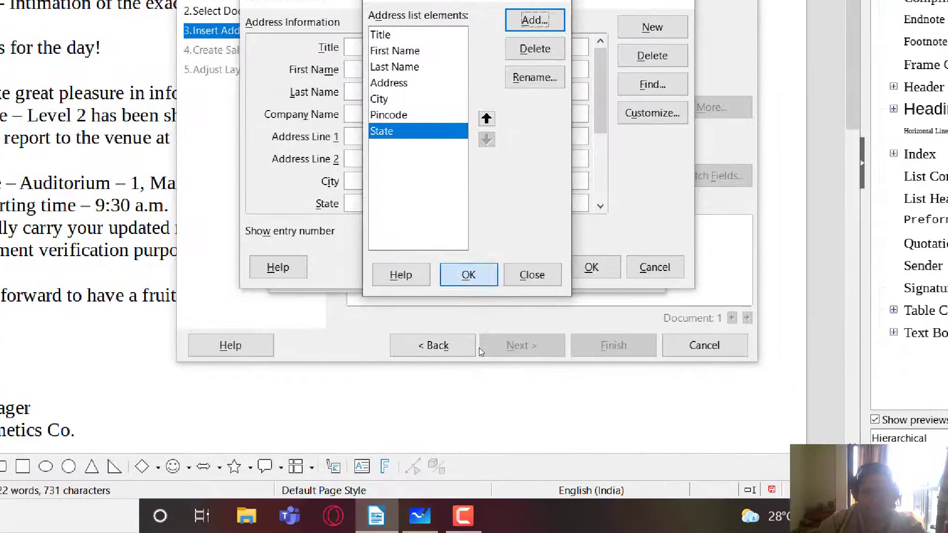
# Accept the customized elements and fill in the first entry's title as Mr. with the recipient's first and last names
pyautogui.click(512, 399)
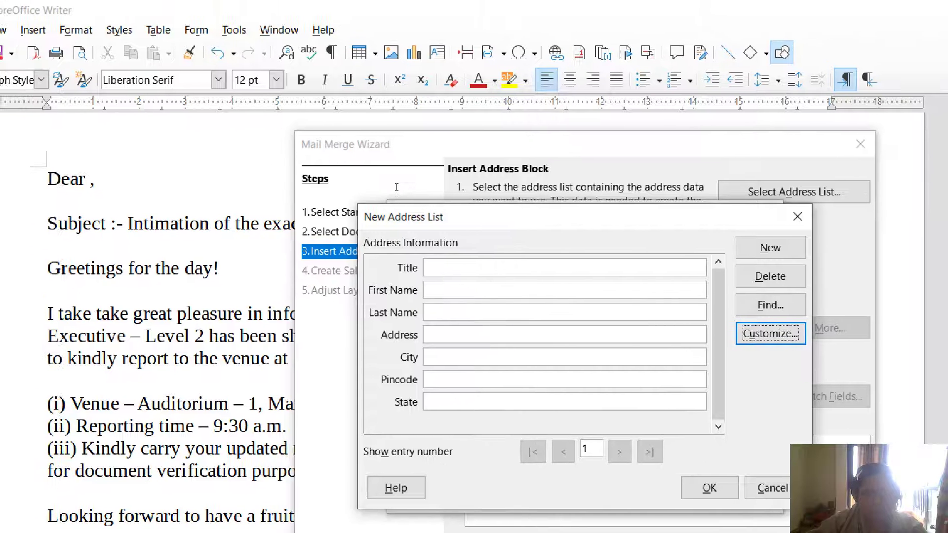
pyautogui.write('Mr.')
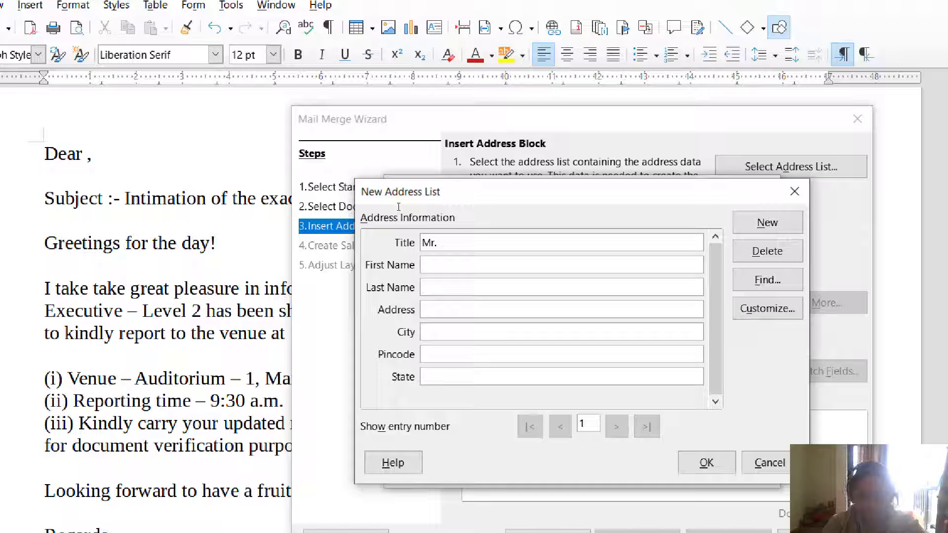
pyautogui.write('it Sh')
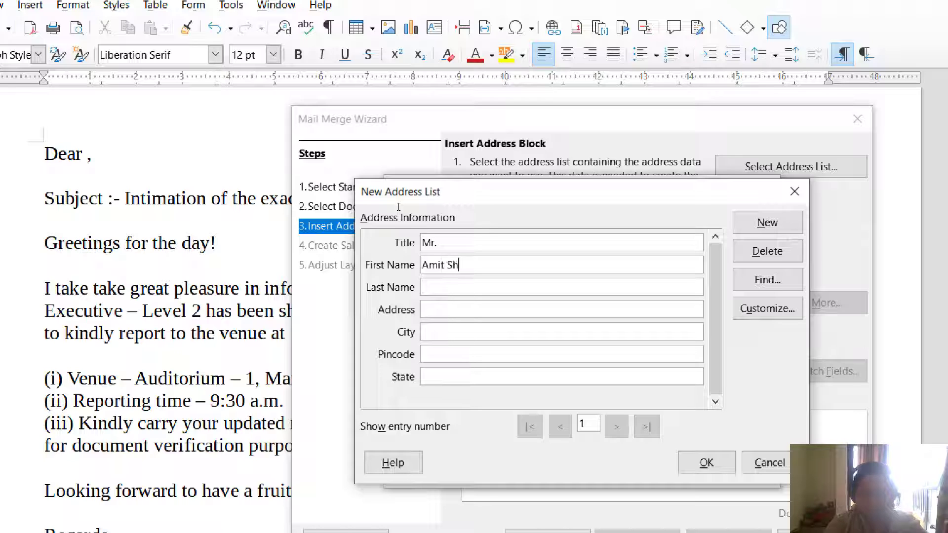
pyautogui.press('BackSpace')
pyautogui.press('BackSpace')
pyautogui.press('BackSpace')
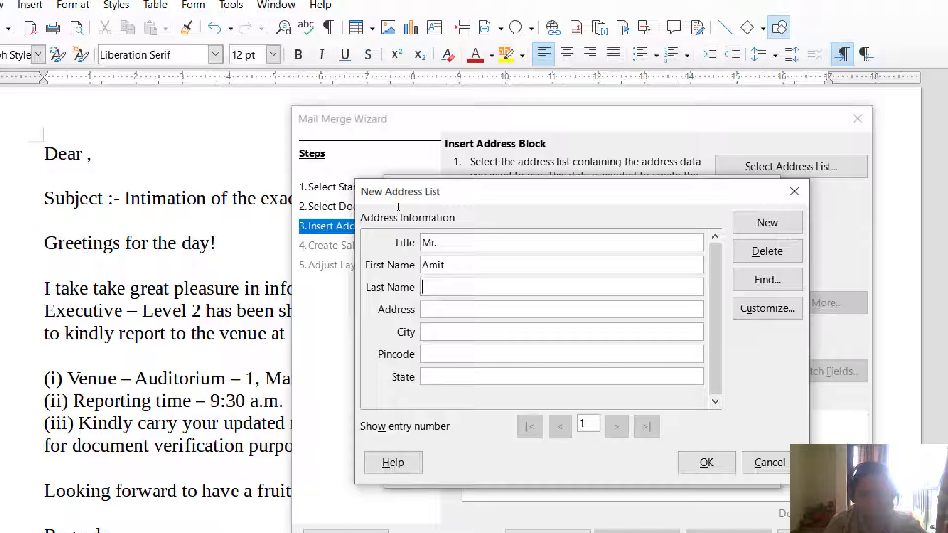
pyautogui.press('BackSpace')
pyautogui.write('Sharma')
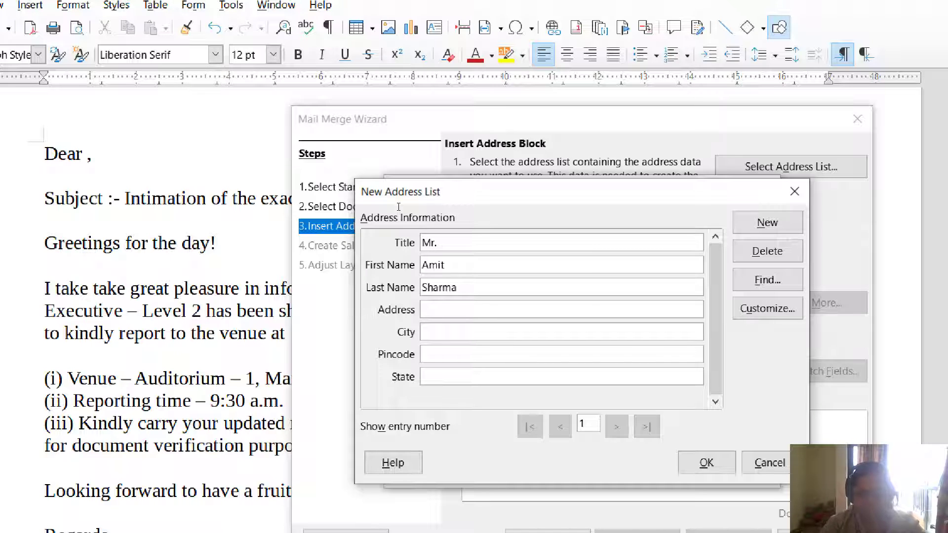
# Enter the recipient's street address, including the sector and locality but without the city
pyautogui.write('54')
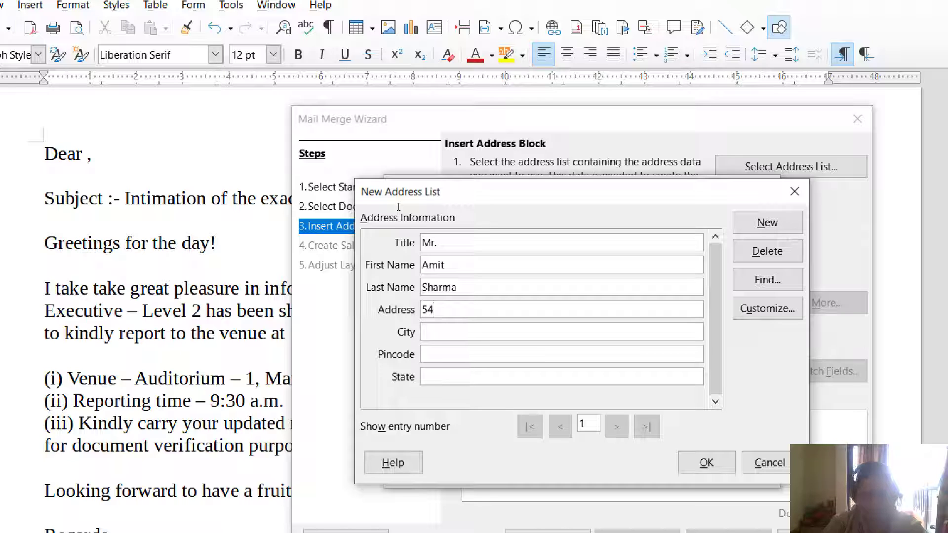
pyautogui.write('-Jagtabh')
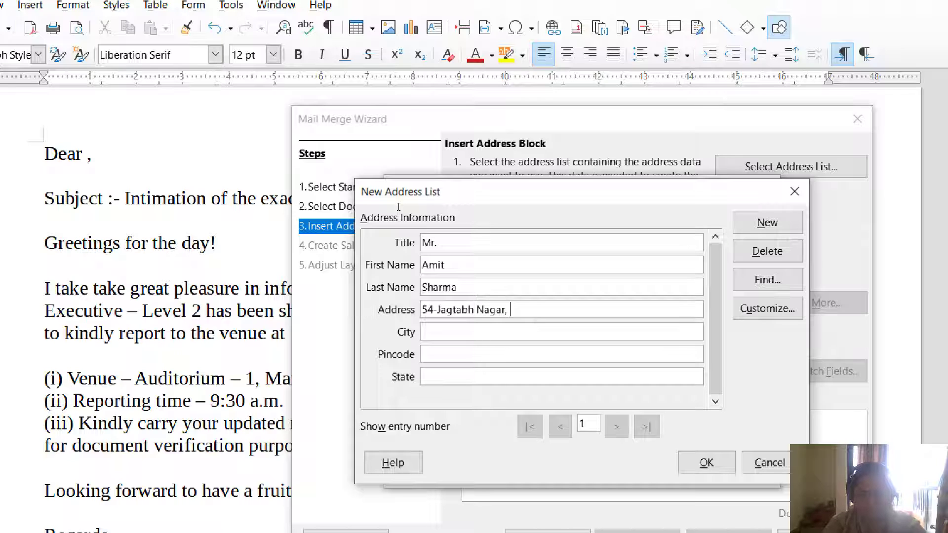
pyautogui.write('Nagar, X-city')
pyautogui.press('BackSpace')
pyautogui.press('BackSpace')
pyautogui.press('BackSpace')
pyautogui.press('BackSpace')
pyautogui.press('BackSpace')
pyautogui.press('BackSpace')
pyautogui.press('BackSpace')
pyautogui.press('BackSpace')
pyautogui.press('BackSpace')
pyautogui.press('BackSpace')
pyautogui.press('BackSpace')
pyautogui.press('BackSpace')
pyautogui.press('BackSpace')
pyautogui.press('BackSpace')
pyautogui.press('BackSpace')
pyautogui.press('BackSpace')
pyautogui.write('S')
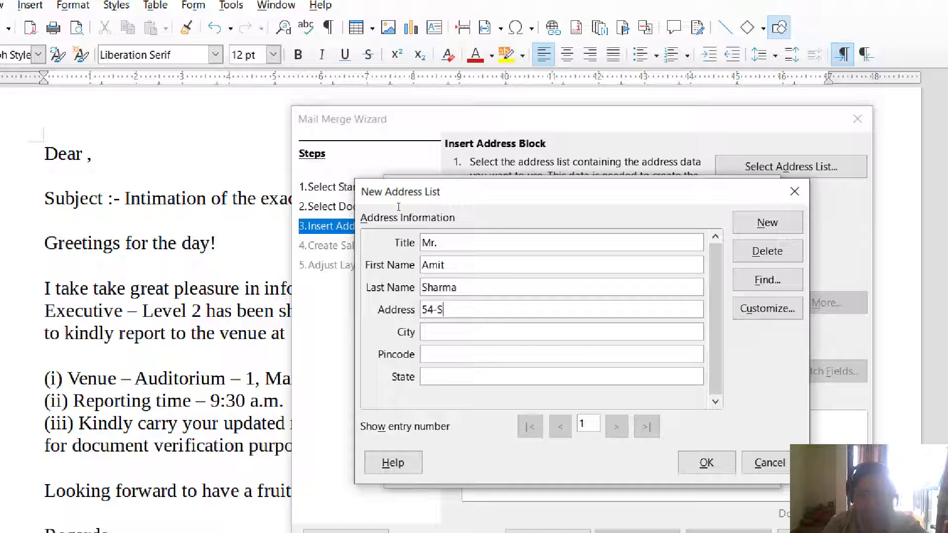
pyautogui.write('ector-1,J')
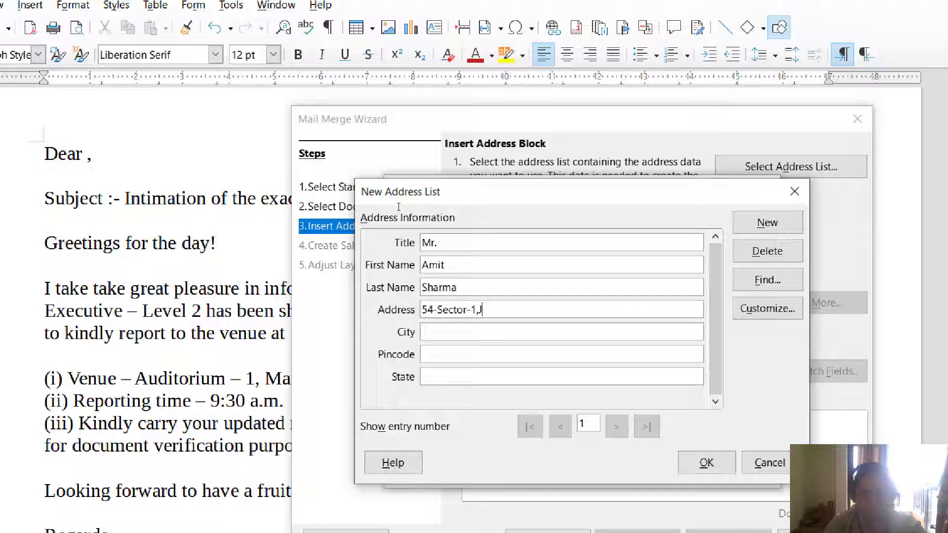
pyautogui.write('agtabh Nagar')
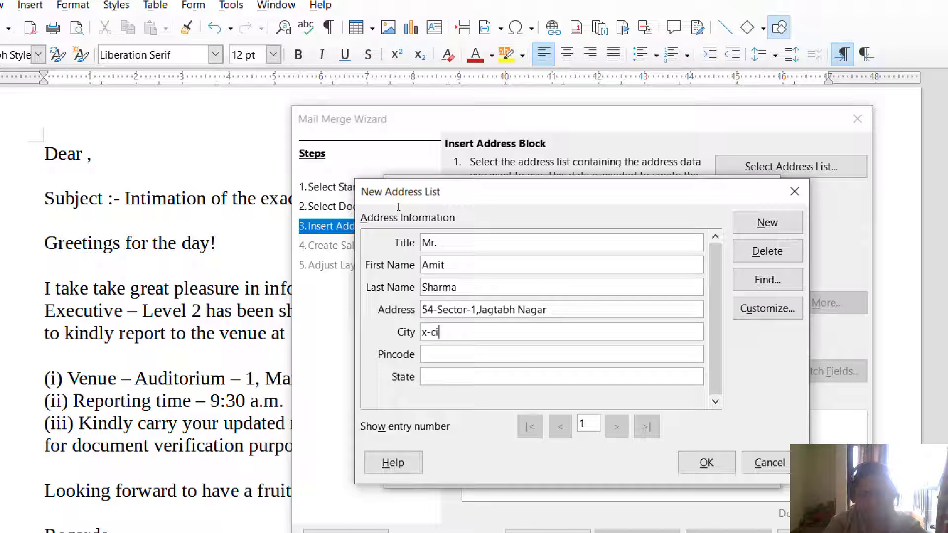
# Complete the first address list entry with the recipient's city, pincode and state
pyautogui.press('BackSpace')
pyautogui.write('X-city')
pyautogui.press('Tab')
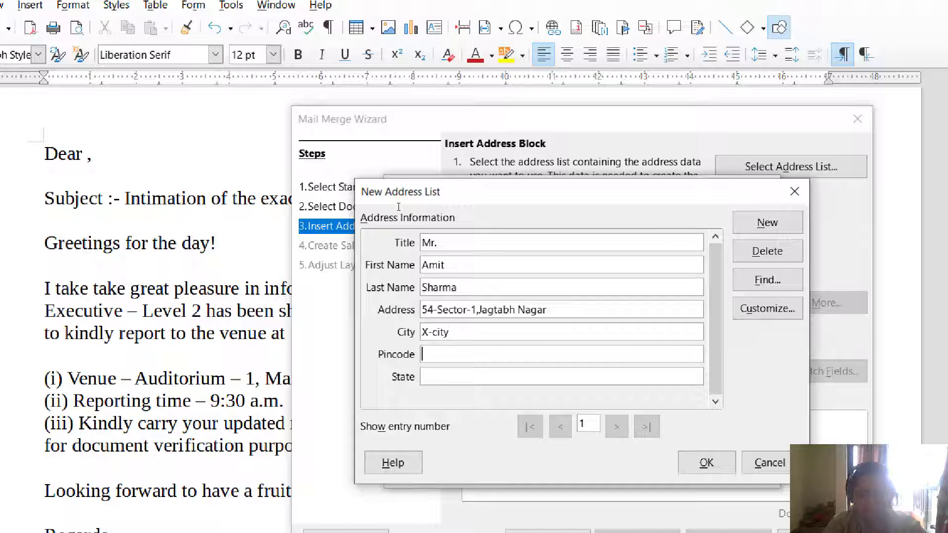
pyautogui.write('12345')
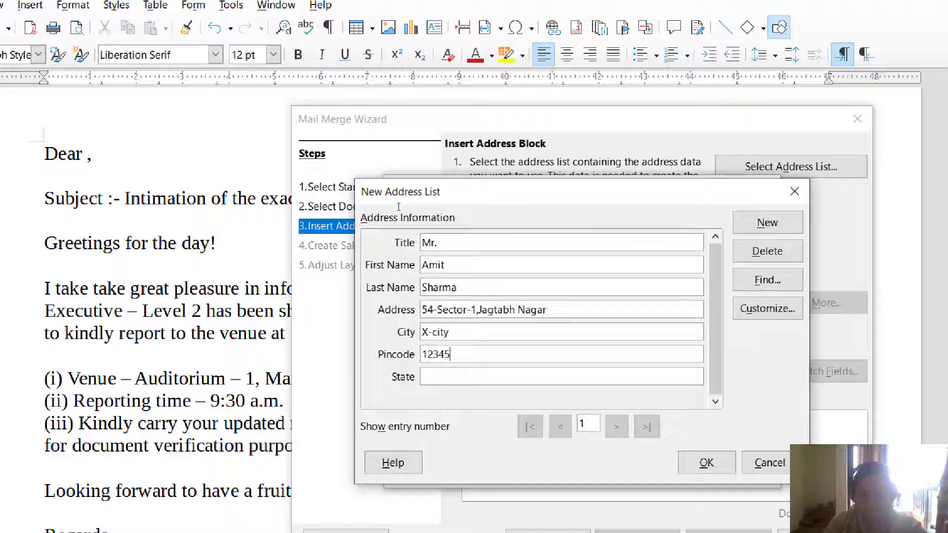
pyautogui.press('Tab')
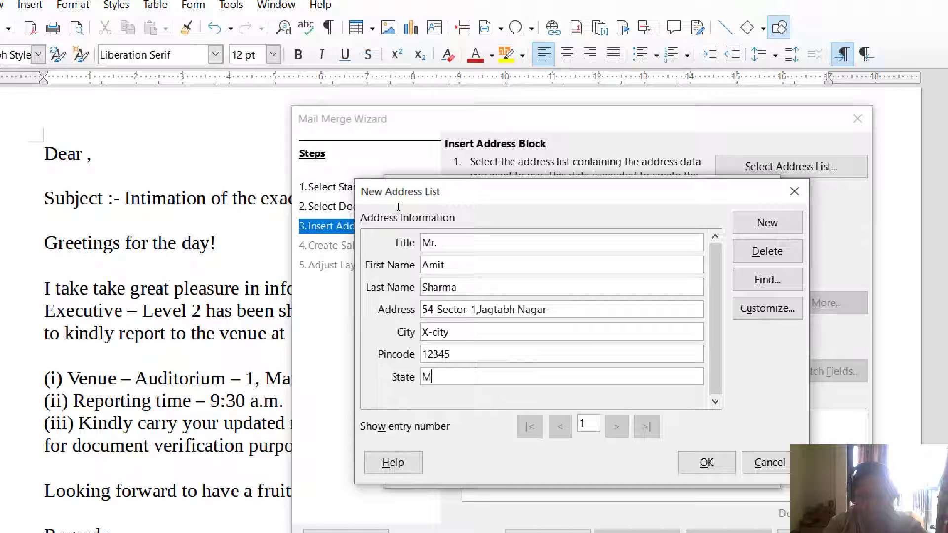
pyautogui.press('BackSpace')
pyautogui.write('XY')
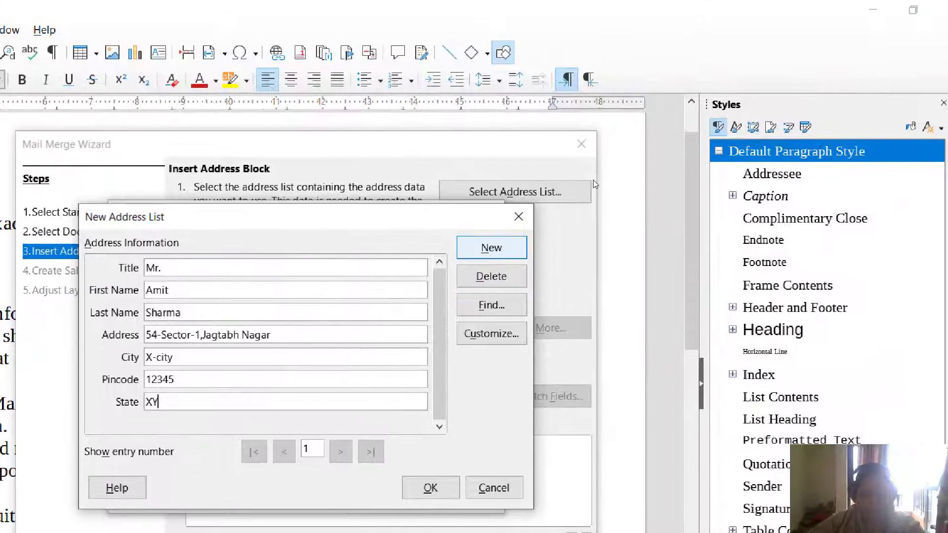
# Add the second and third entries to the address list, switching back to the first entry and forward again in between
pyautogui.click(513, 232)
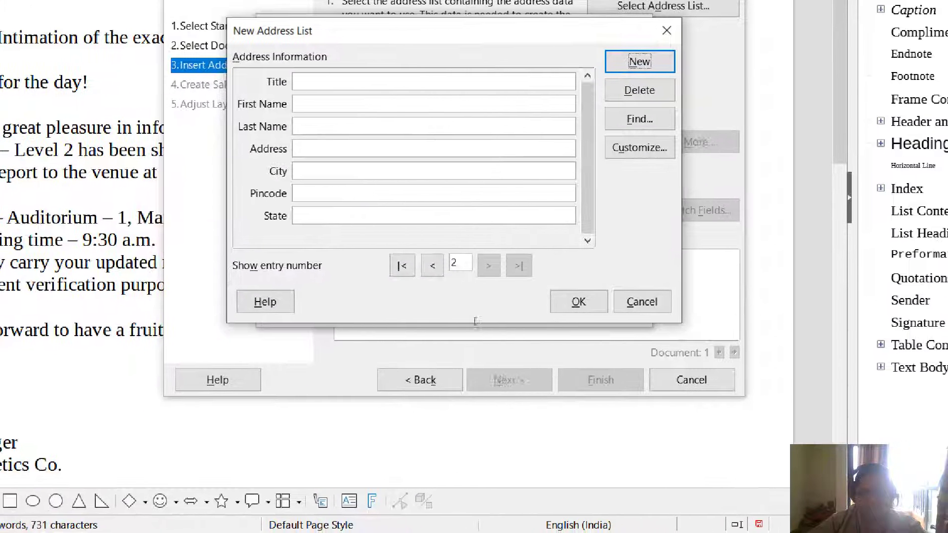
pyautogui.press('Tab')
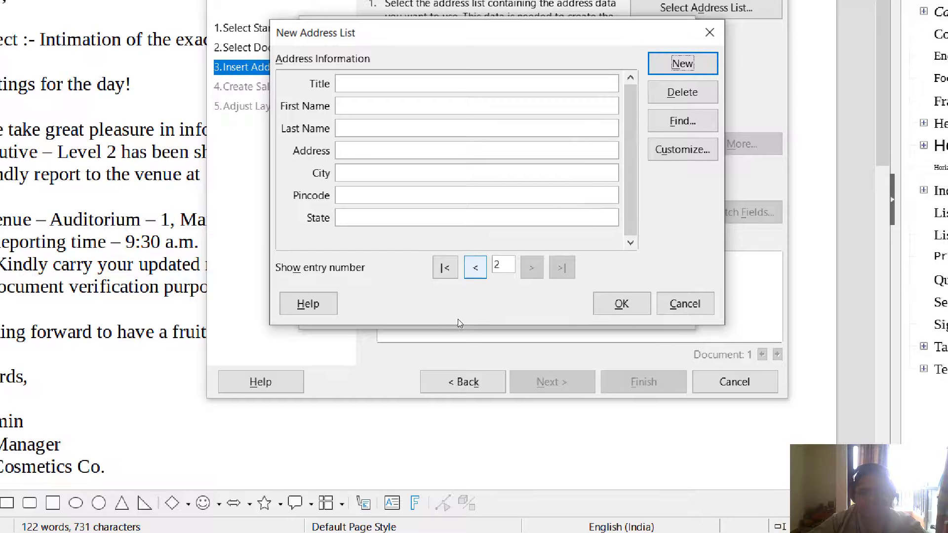
pyautogui.press('space')
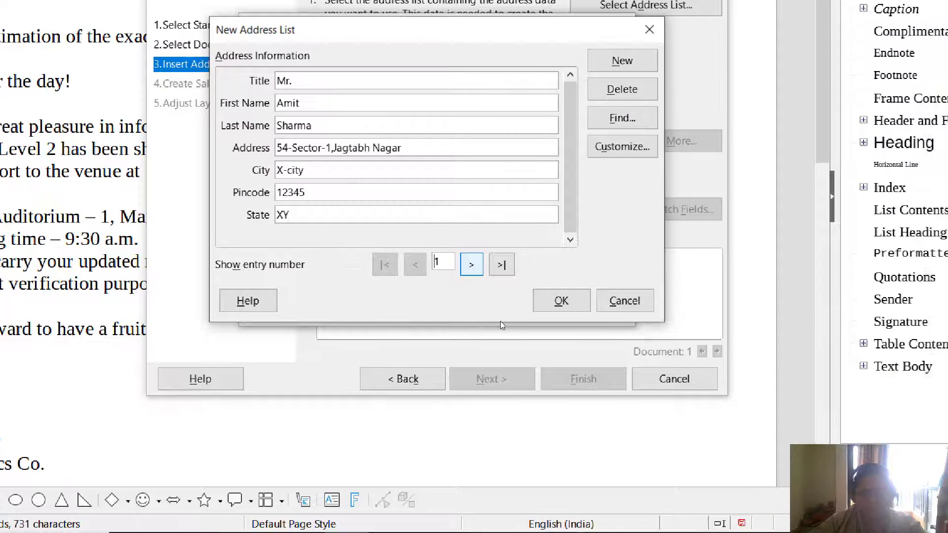
pyautogui.press('space')
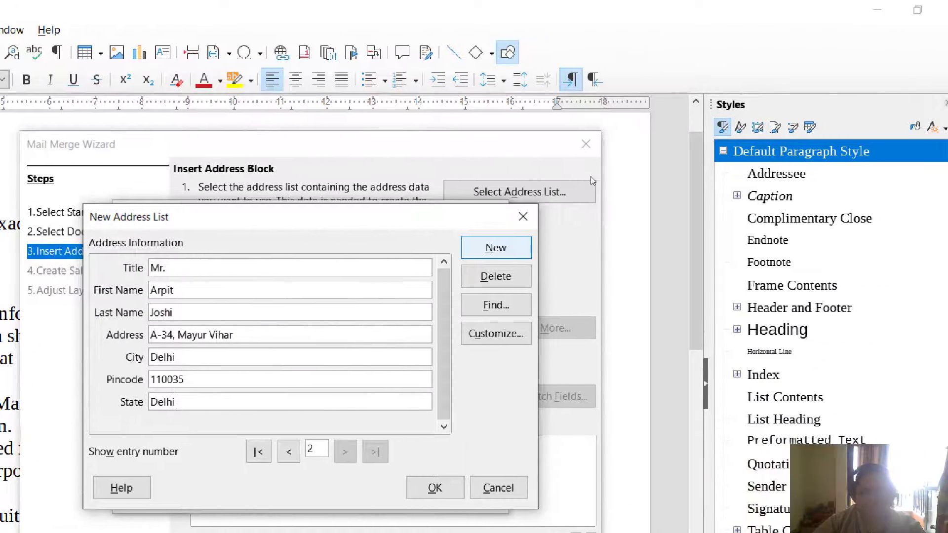
pyautogui.press('Return')
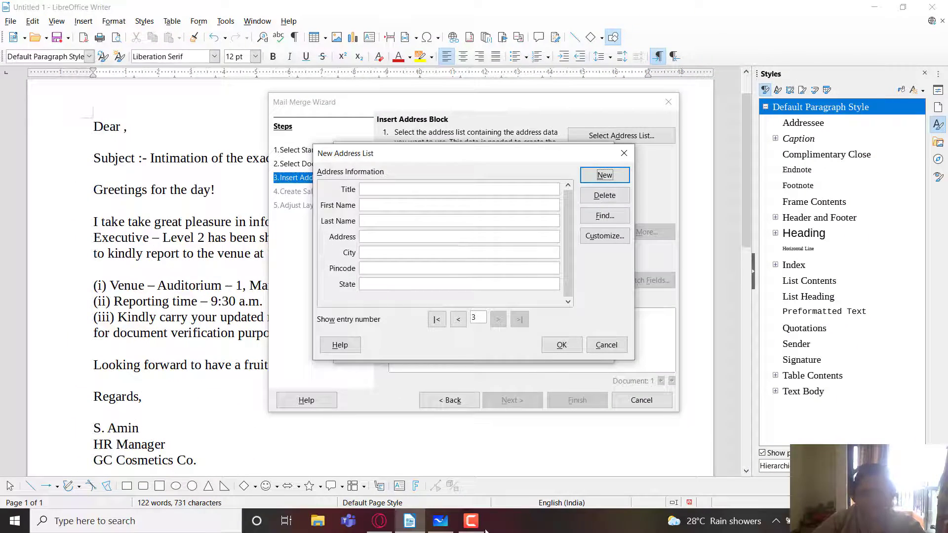
pyautogui.click(481, 527)
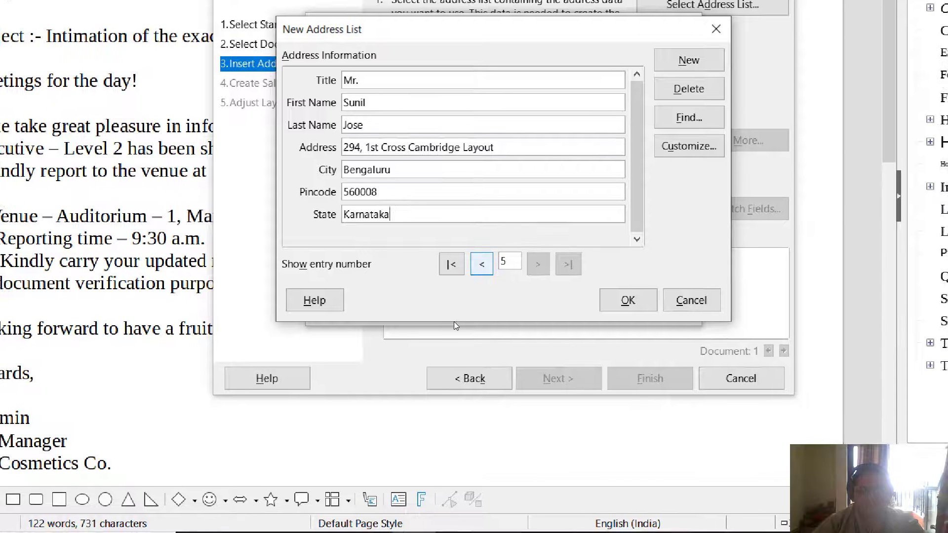
# Review the five address list entries by stepping back to the first, jumping to the last and first, and stepping forward to the fifth
pyautogui.press('Return')
pyautogui.press('Return')
pyautogui.press('Return')
pyautogui.press('Return')
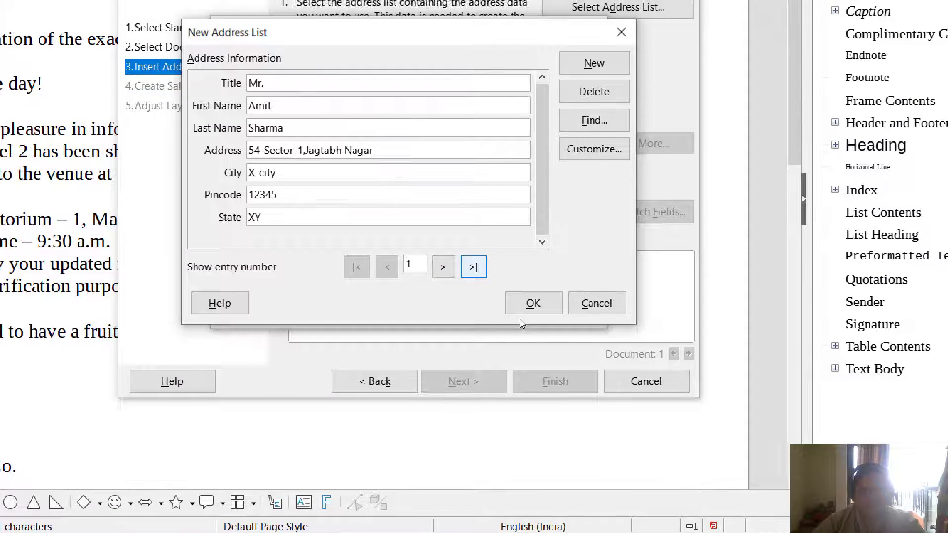
pyautogui.press('Tab')
pyautogui.press('Tab')
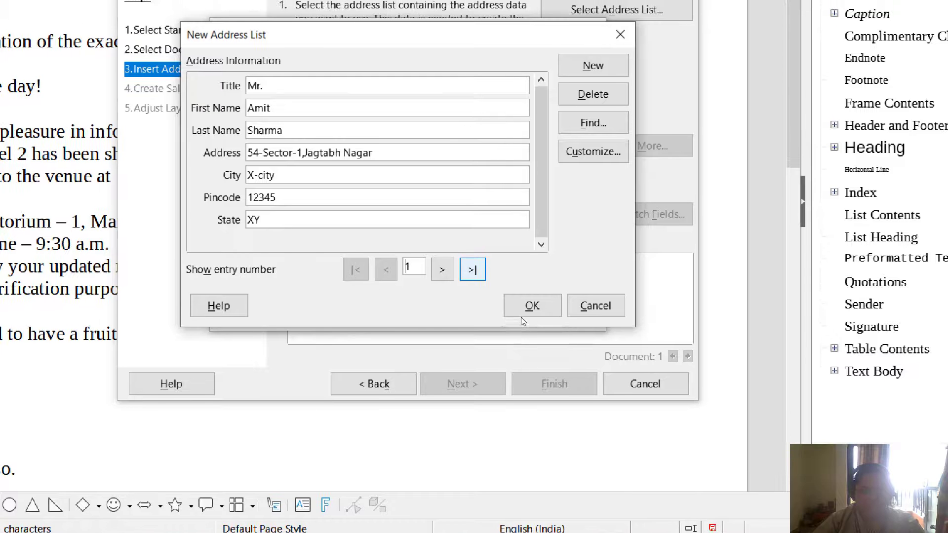
pyautogui.press('space')
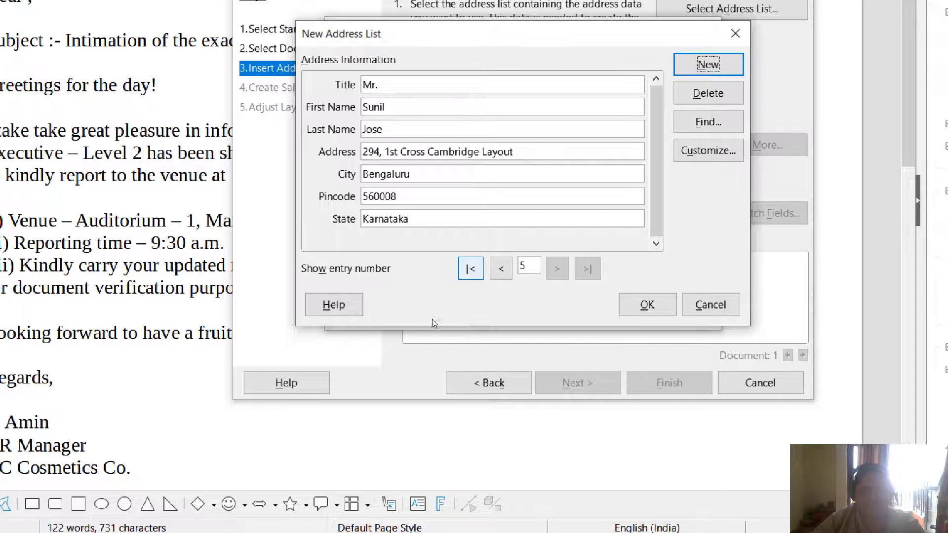
pyautogui.click(356, 265)
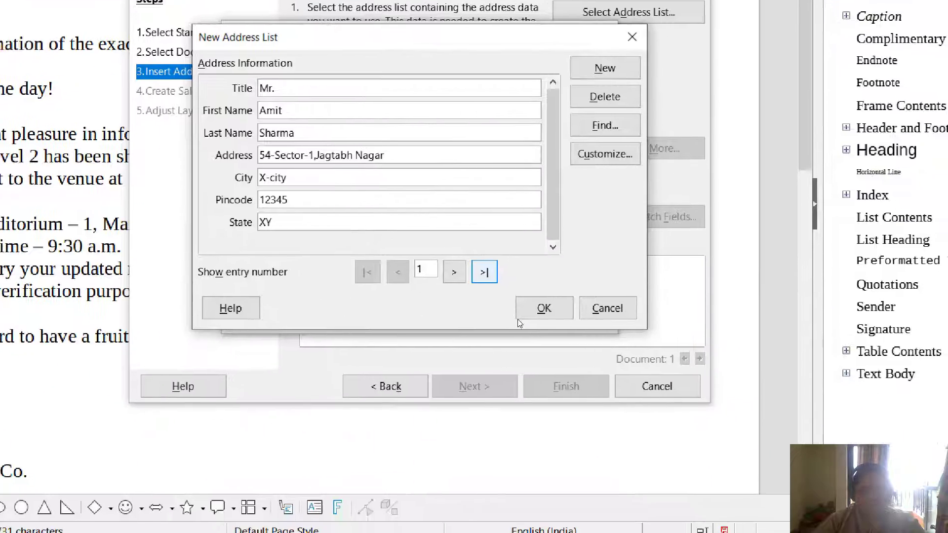
pyautogui.press('space')
pyautogui.press('space')
pyautogui.press('space')
pyautogui.press('space')
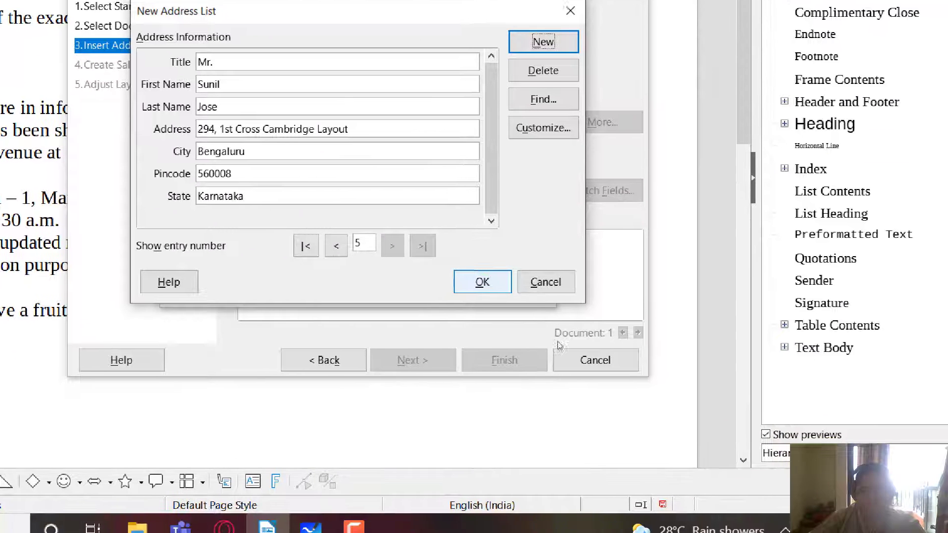
# Accept the completed address list and save it as MailingList in the database folder
pyautogui.press('Tab')
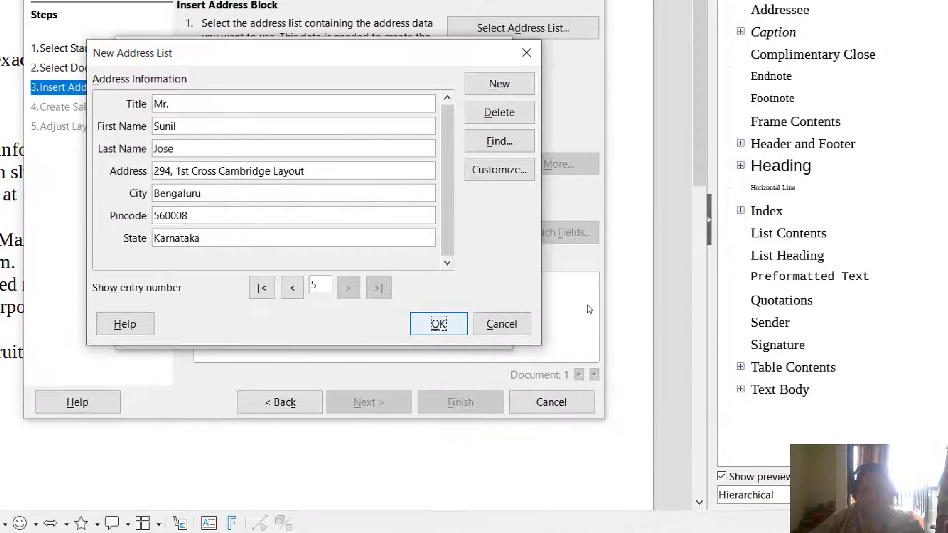
pyautogui.press('Return')
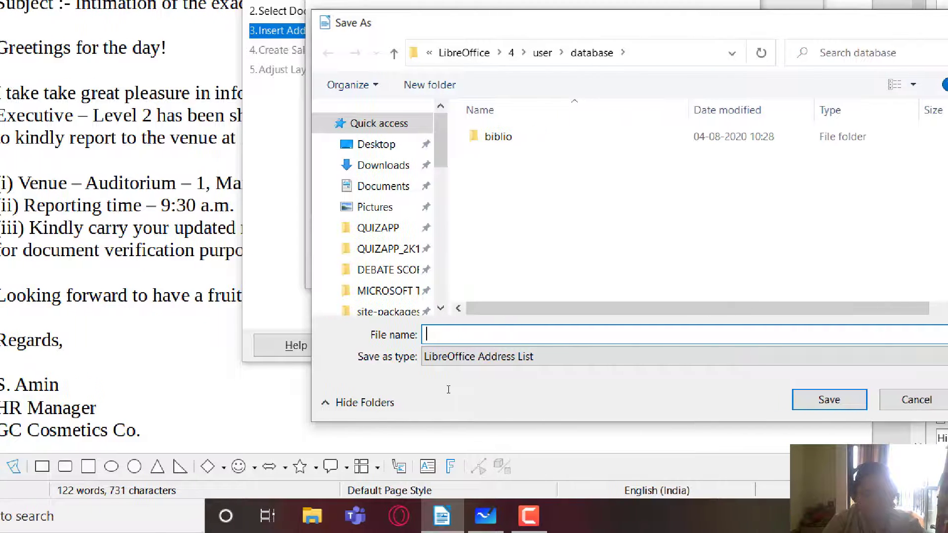
pyautogui.write('MailingL')
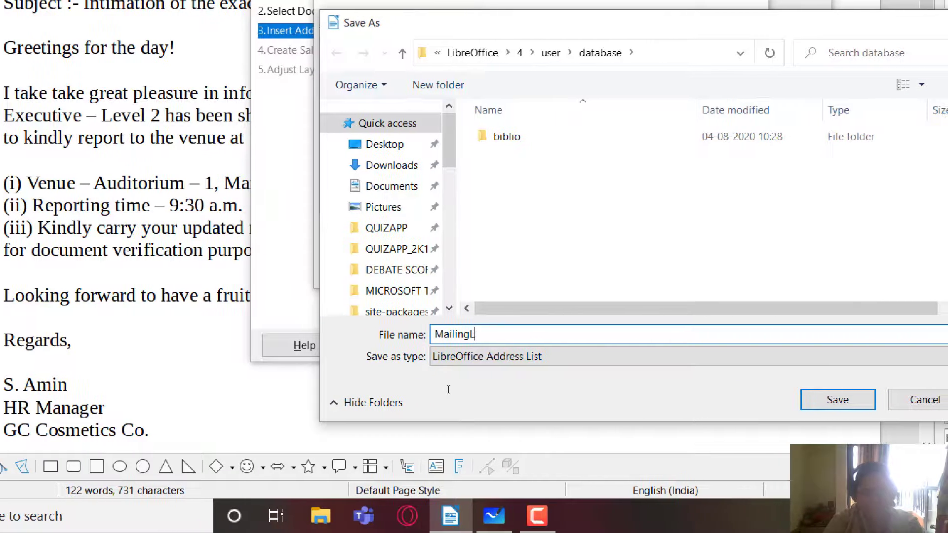
pyautogui.write('ist')
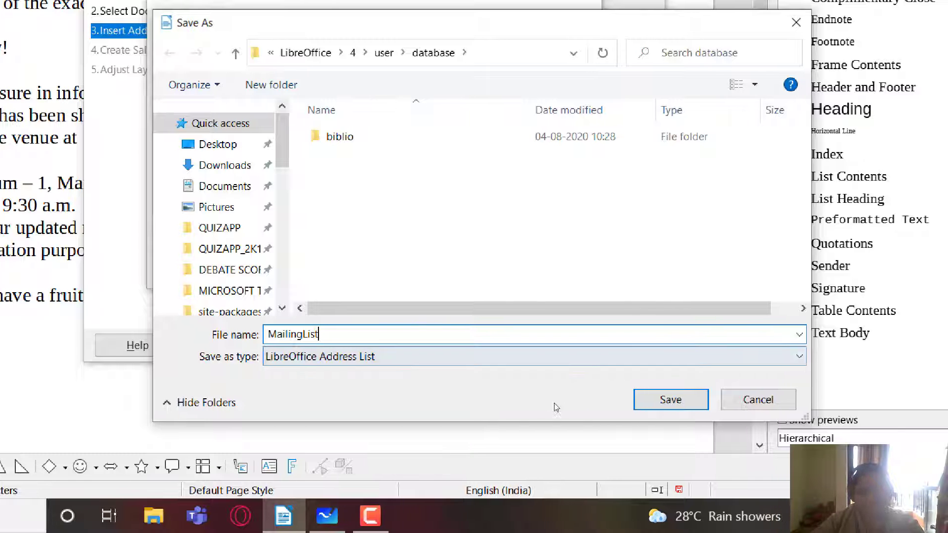
pyautogui.click(682, 399)
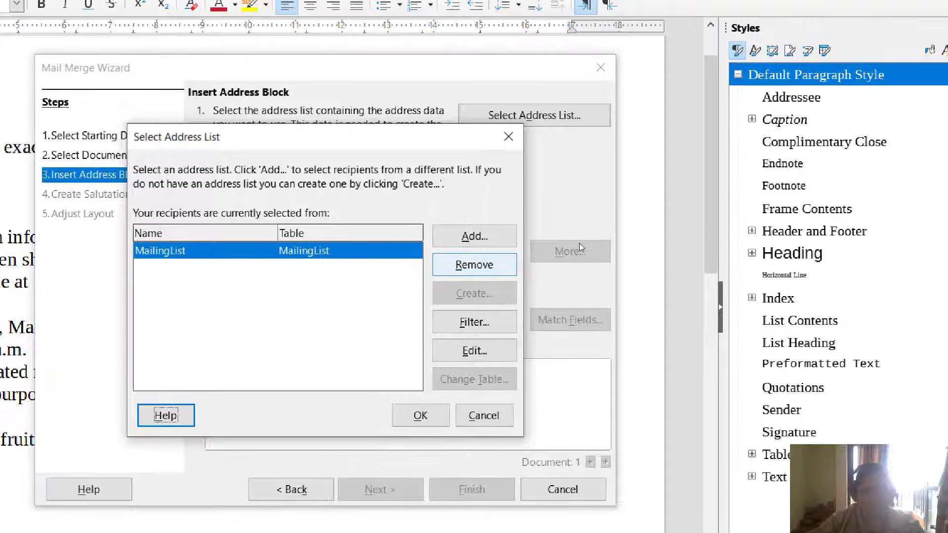
# Remove the MailingList data source from the address lists and add MailingList0 from the Documents folder
pyautogui.press('Return')
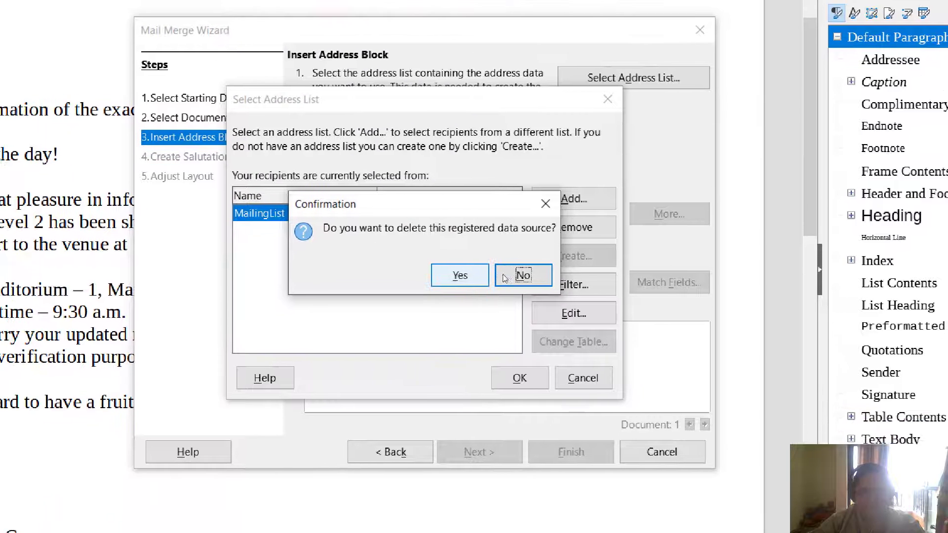
pyautogui.click(505, 276)
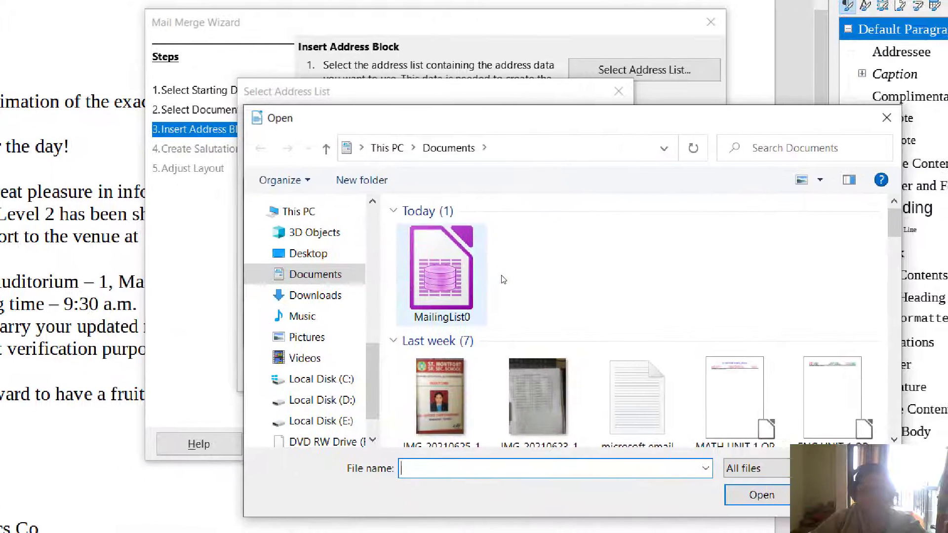
pyautogui.click(461, 270)
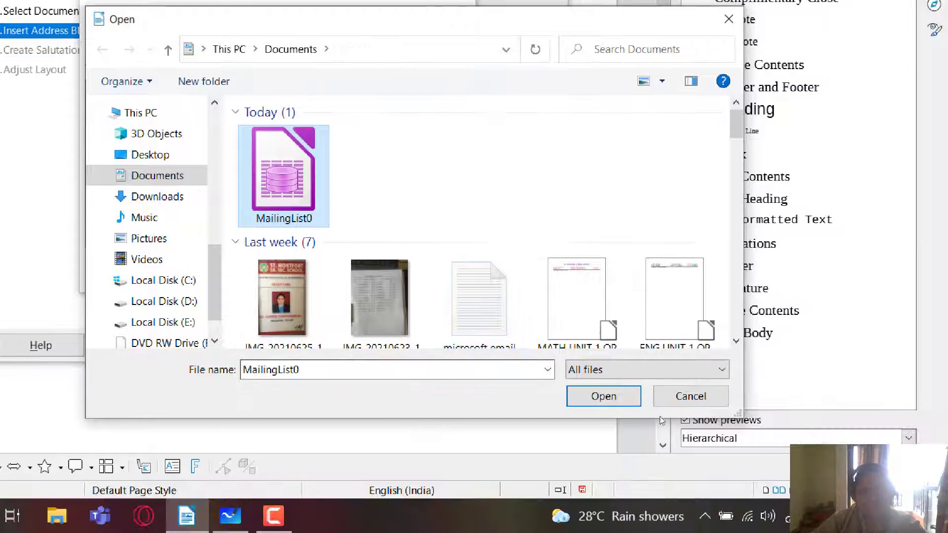
pyautogui.press('Return')
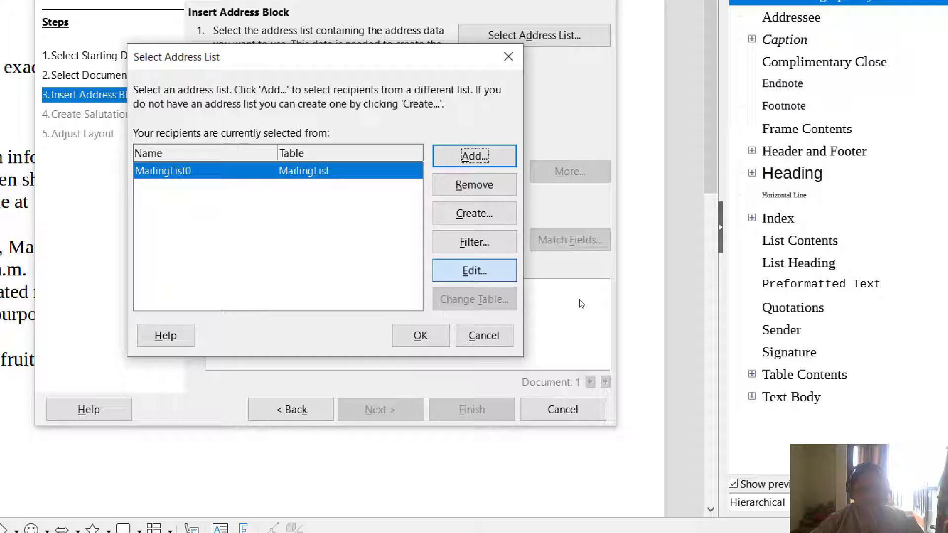
# Open the MailingList0 entries, step through them to the fifth one, and close them without changes
pyautogui.click(475, 271)
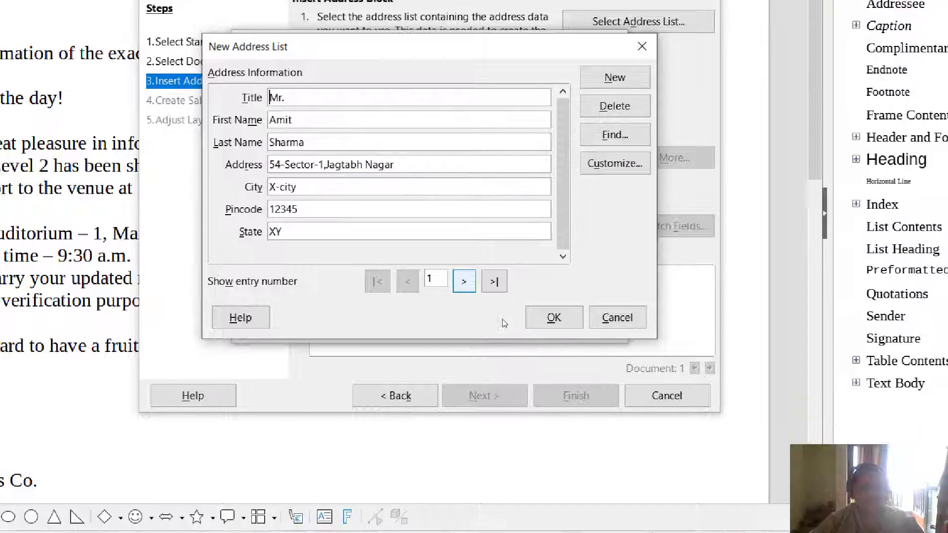
pyautogui.click(360, 295)
pyautogui.press('space')
pyautogui.press('space')
pyautogui.press('space')
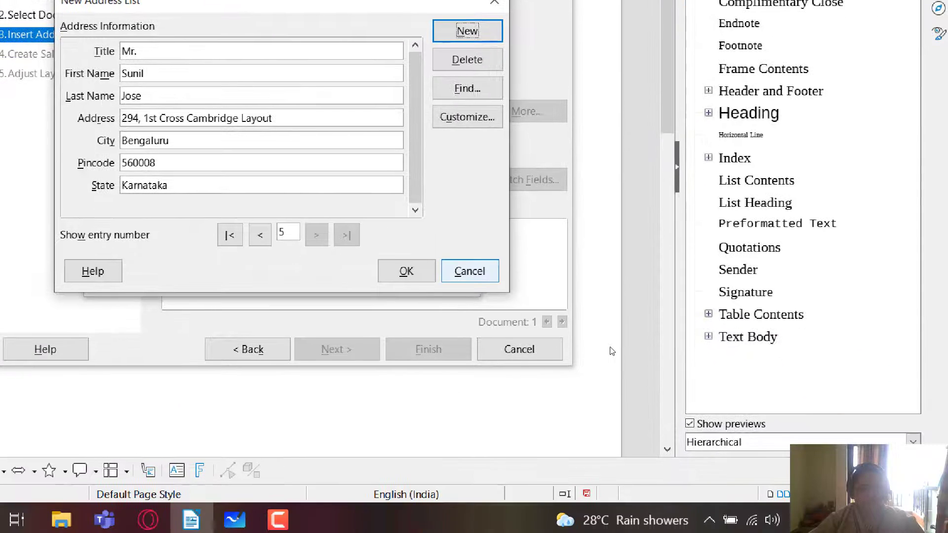
pyautogui.click(487, 488)
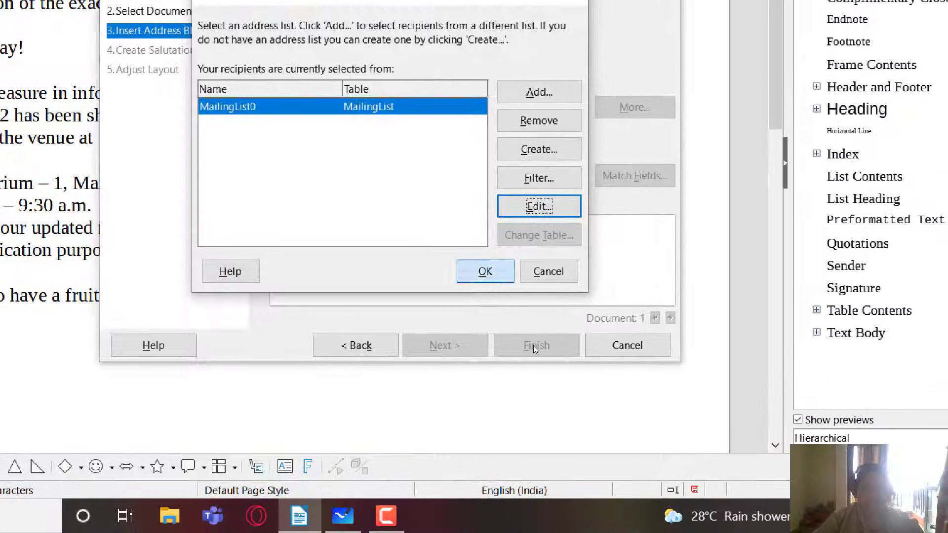
# Use MailingList0 as the address list and exclude the address block from the document
pyautogui.click(544, 373)
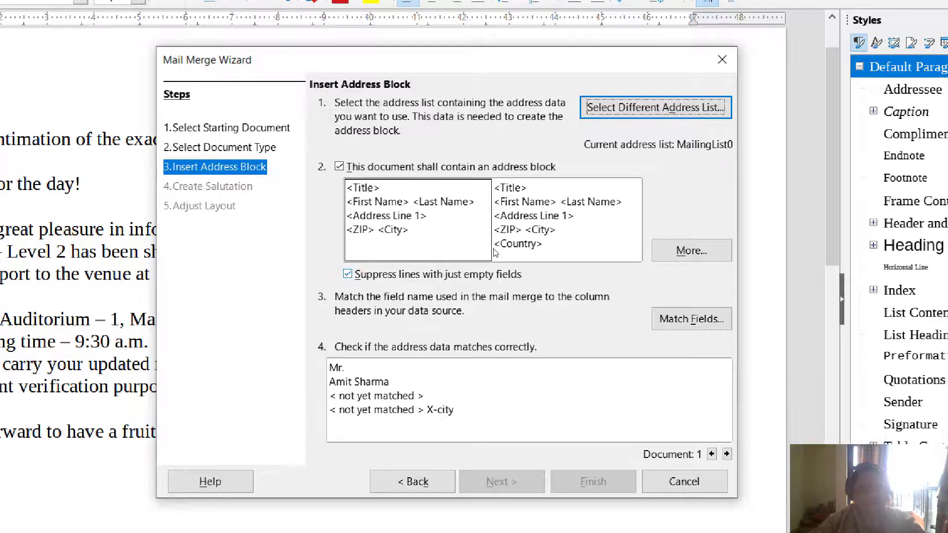
pyautogui.press('Tab')
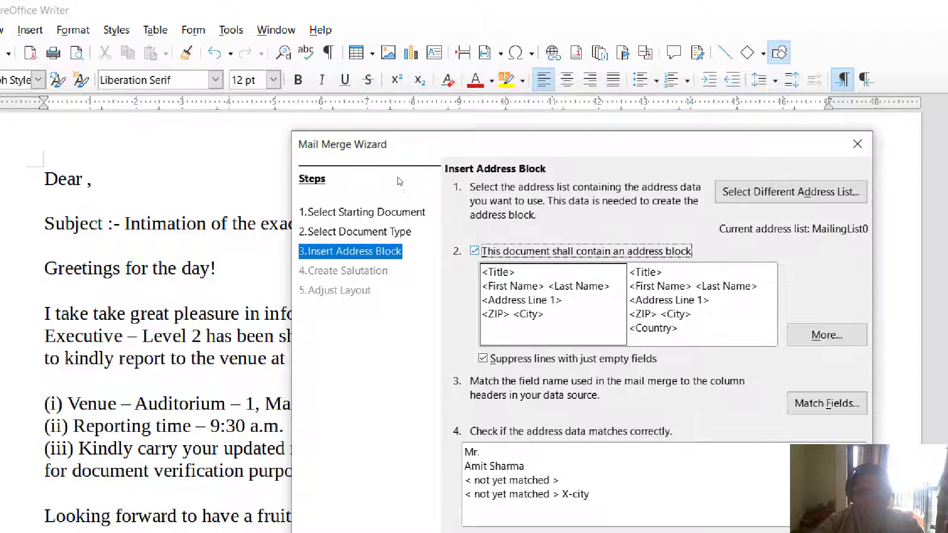
pyautogui.press('space')
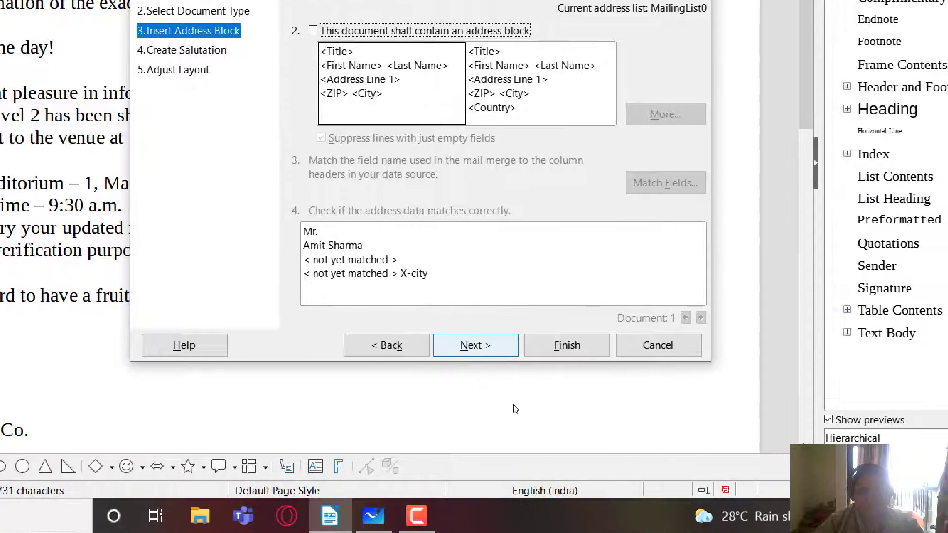
# Proceed to the salutation stage, exclude the salutation from the document, and finish the wizard
pyautogui.press('Return')
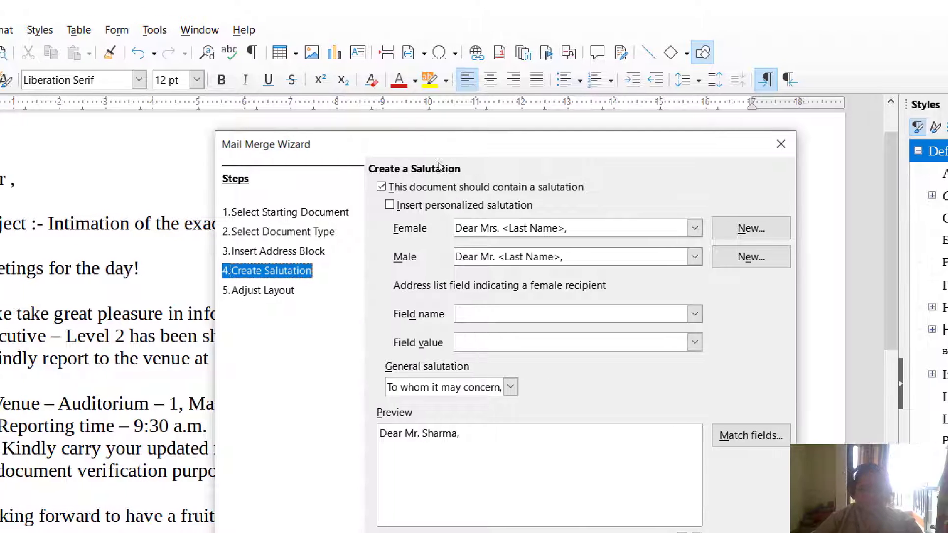
pyautogui.hotkey('alt', 't')
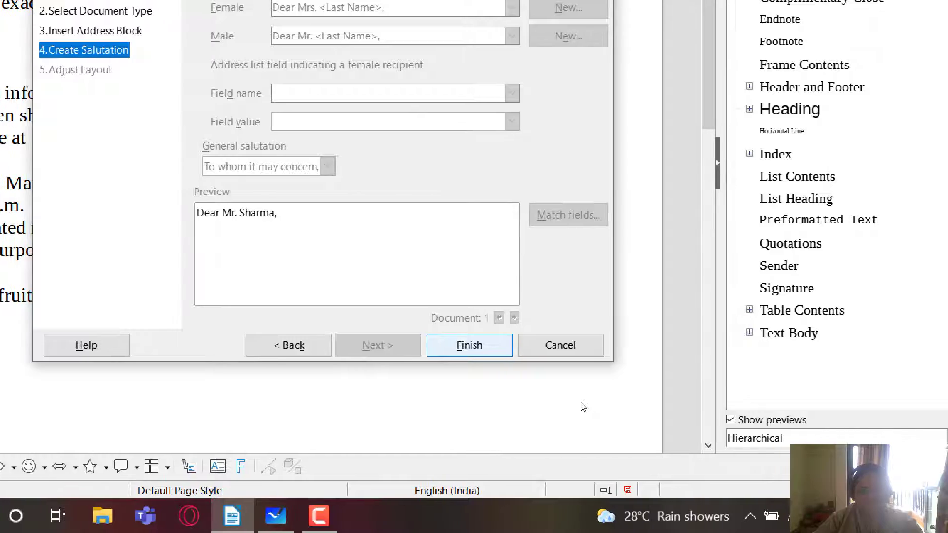
pyautogui.press('Return')
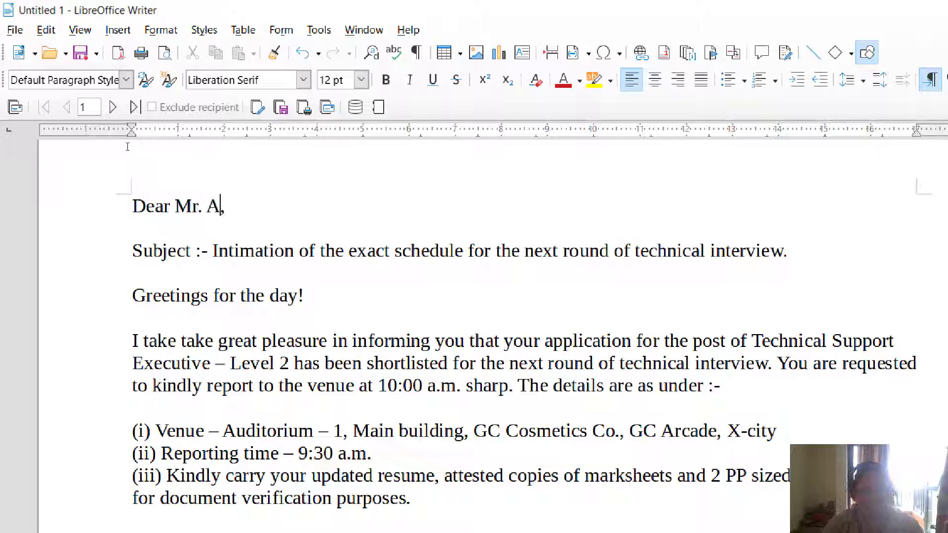
# Complete the sample recipient's name in the greeting, and clear both title and name so only "Dear ," is left
pyautogui.write('shi')
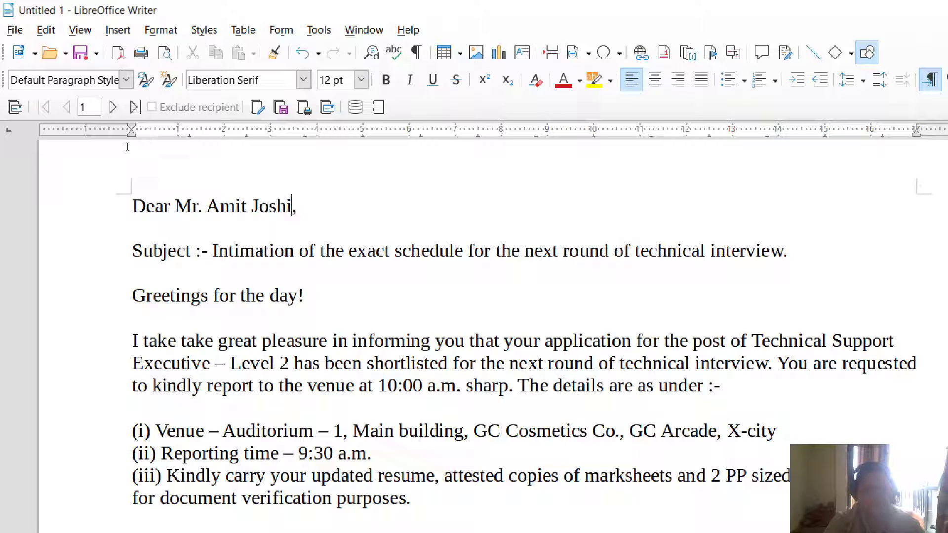
pyautogui.press('BackSpace')
pyautogui.press('BackSpace')
pyautogui.press('BackSpace')
pyautogui.press('BackSpace')
pyautogui.press('BackSpace')
pyautogui.press('BackSpace')
pyautogui.press('BackSpace')
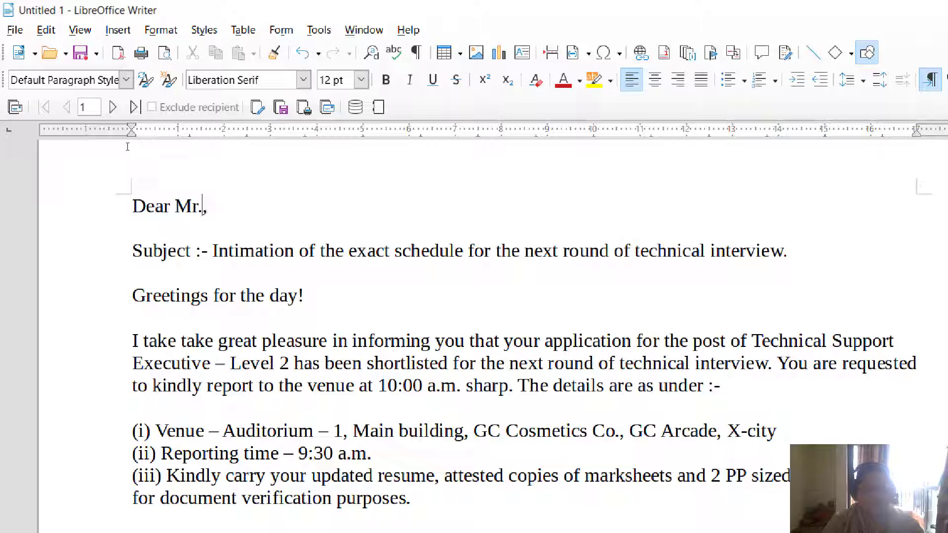
pyautogui.press('BackSpace')
pyautogui.press('BackSpace')
pyautogui.press('BackSpace')
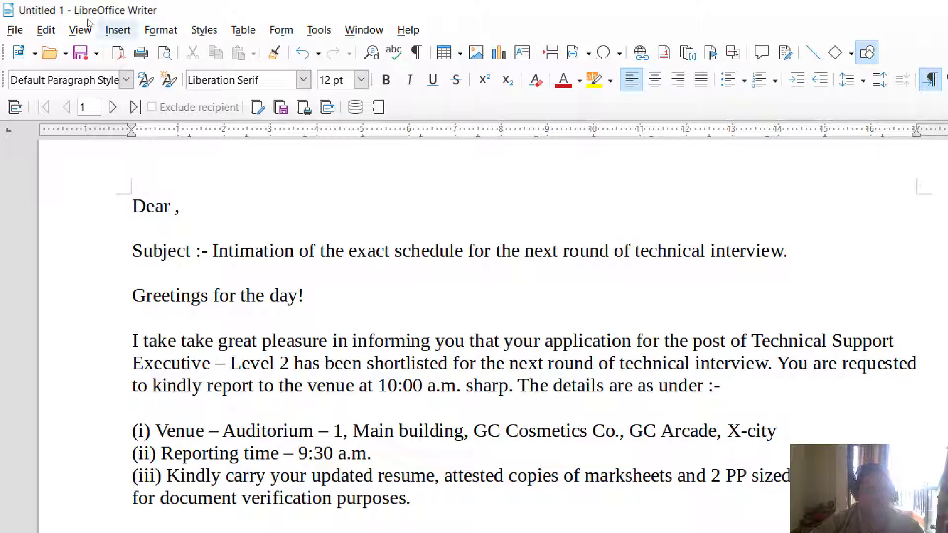
# Open the full Fields dialog for the greeting line and look through its Document and Functions field types
pyautogui.press('Return')
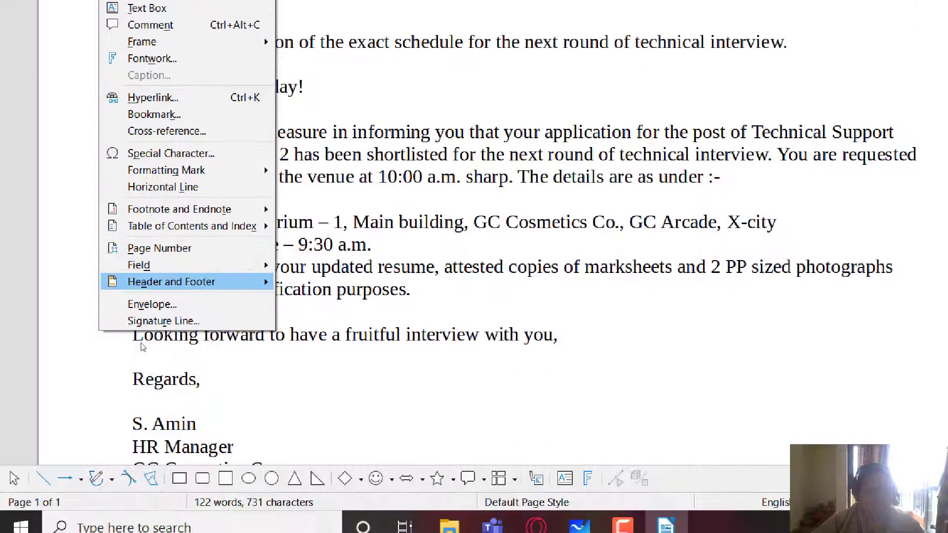
pyautogui.press('Right')
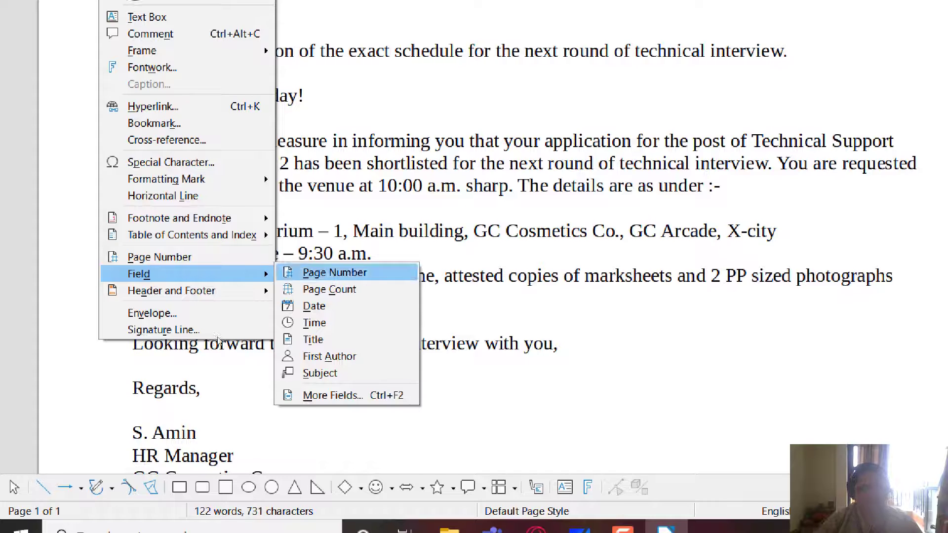
pyautogui.press('Up')
pyautogui.press('Return')
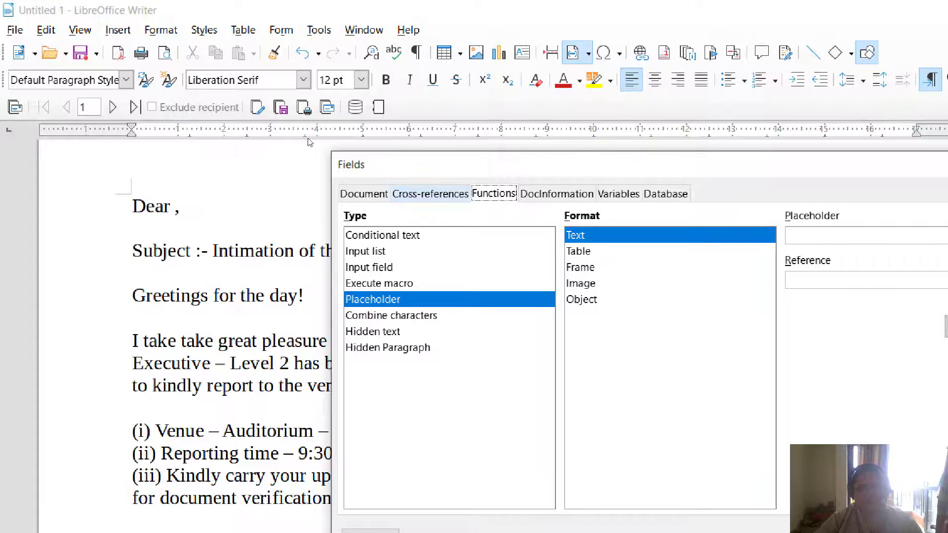
pyautogui.hotkey('ctrl', 'pageup')
pyautogui.hotkey('ctrl', 'pageup')
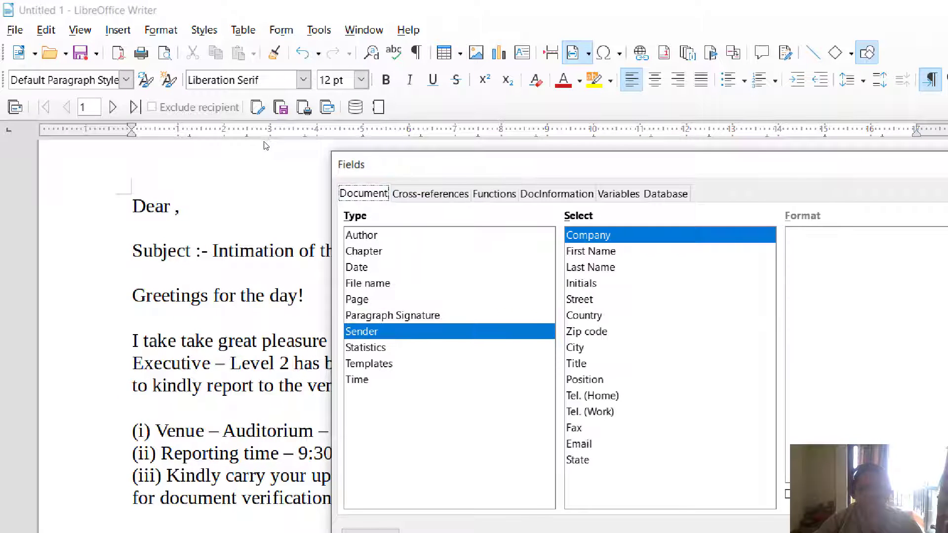
pyautogui.hotkey('ctrl', 'pagedown')
pyautogui.hotkey('ctrl', 'pagedown')
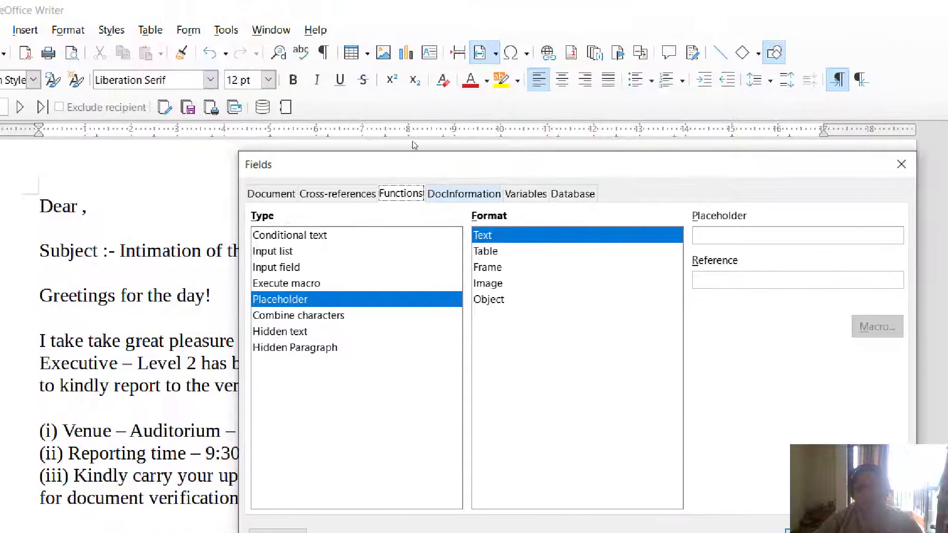
# Insert the Title, First Name and Last Name mail merge fields from MailingList0's MailingList table after "Dear"
pyautogui.hotkey('ctrl', 'pagedown')
pyautogui.hotkey('ctrl', 'pagedown')
pyautogui.hotkey('ctrl', 'pagedown')
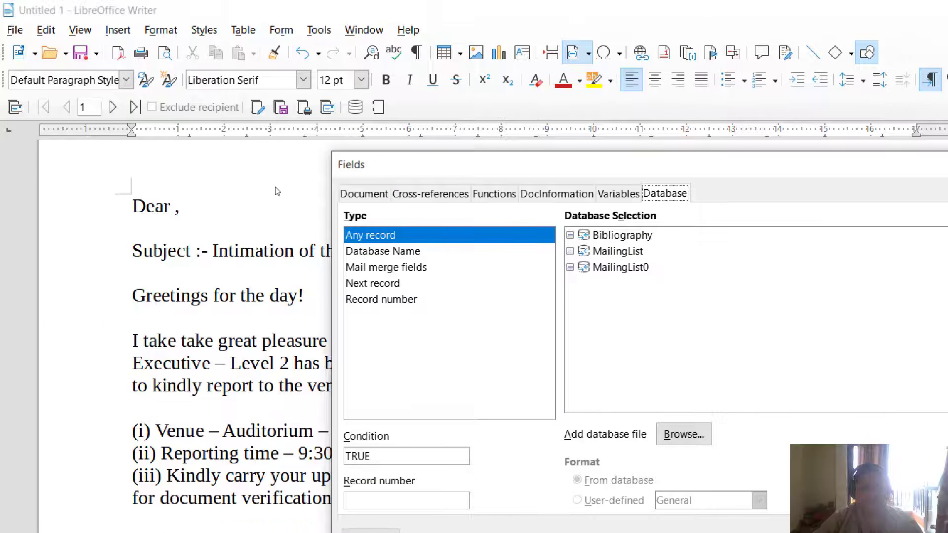
pyautogui.press('Tab')
pyautogui.press('Down')
pyautogui.press('Down')
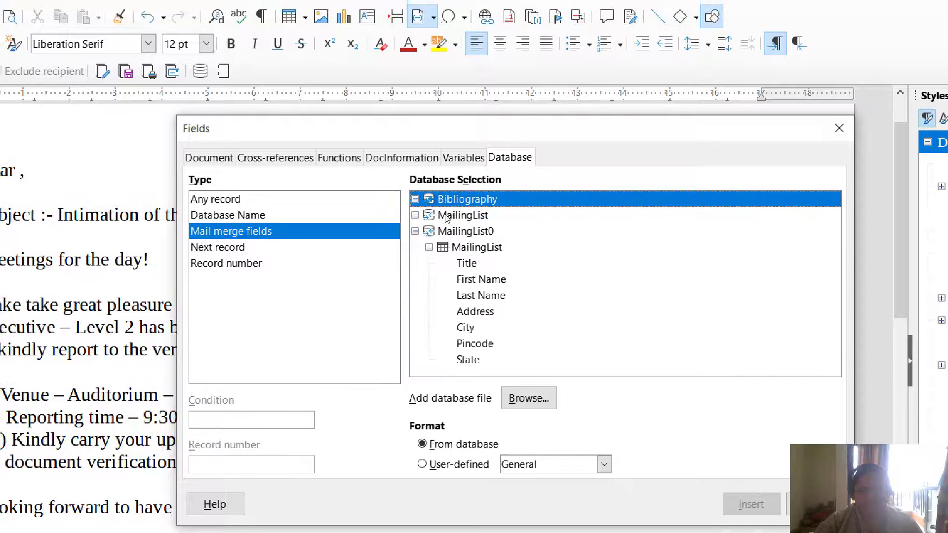
pyautogui.click(467, 263)
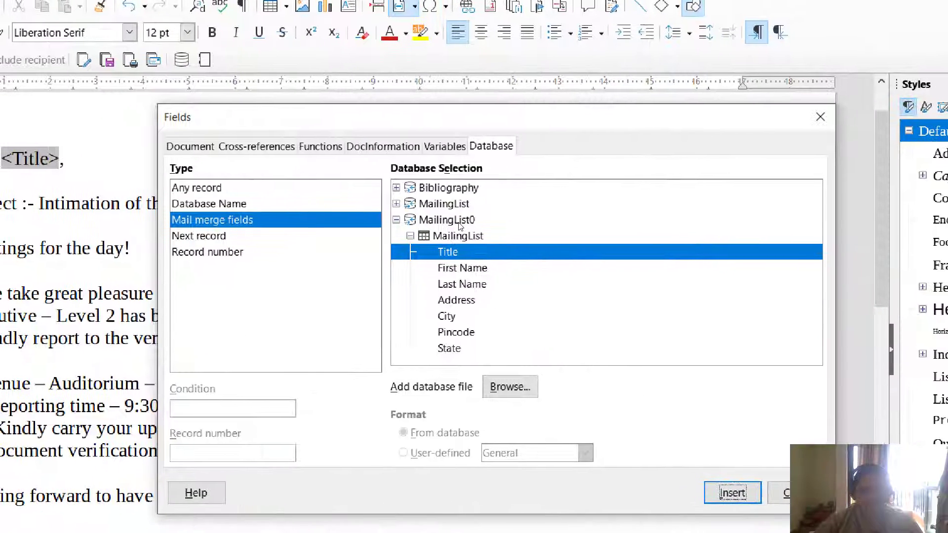
pyautogui.click(636, 315)
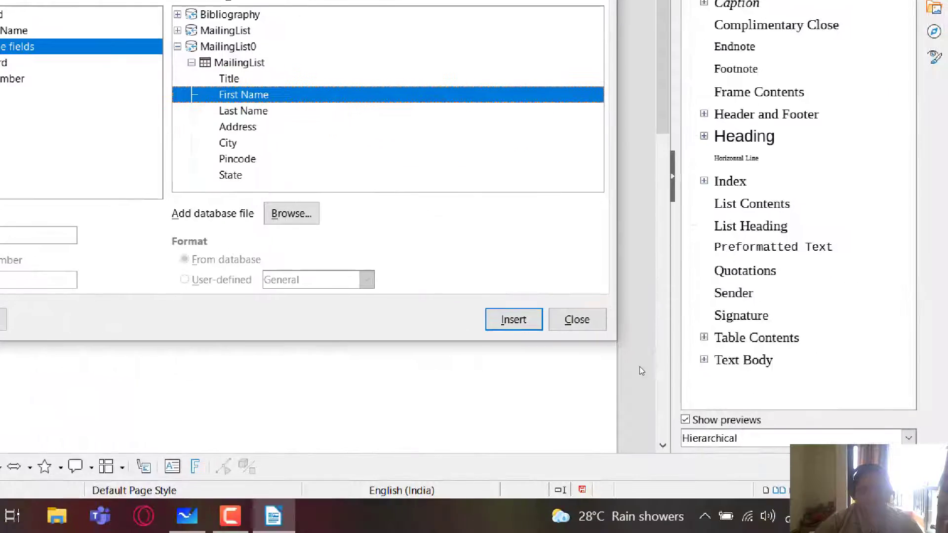
pyautogui.press('Return')
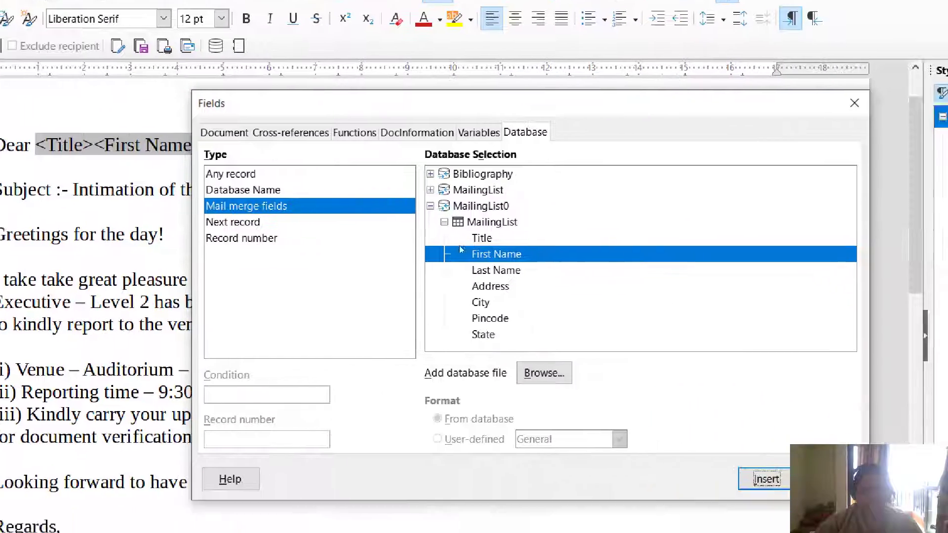
pyautogui.click(636, 331)
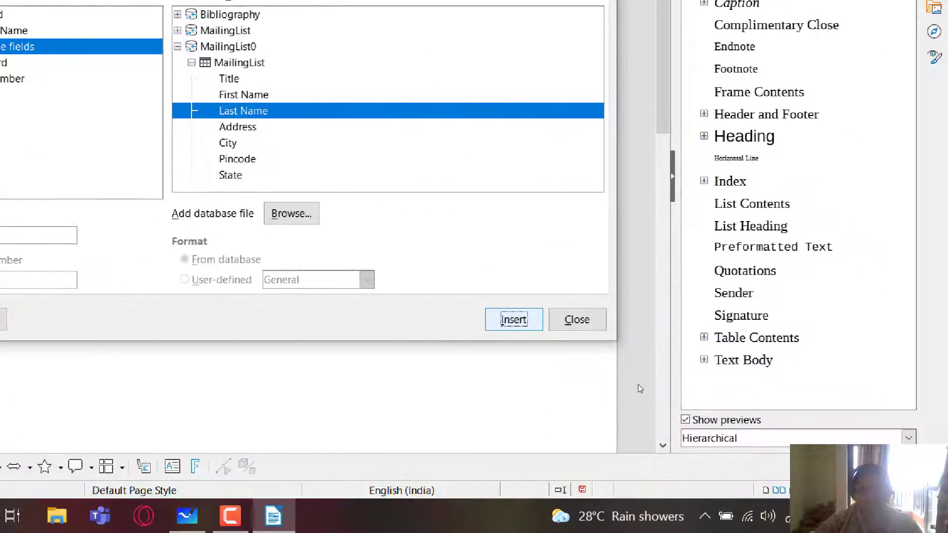
pyautogui.press('Return')
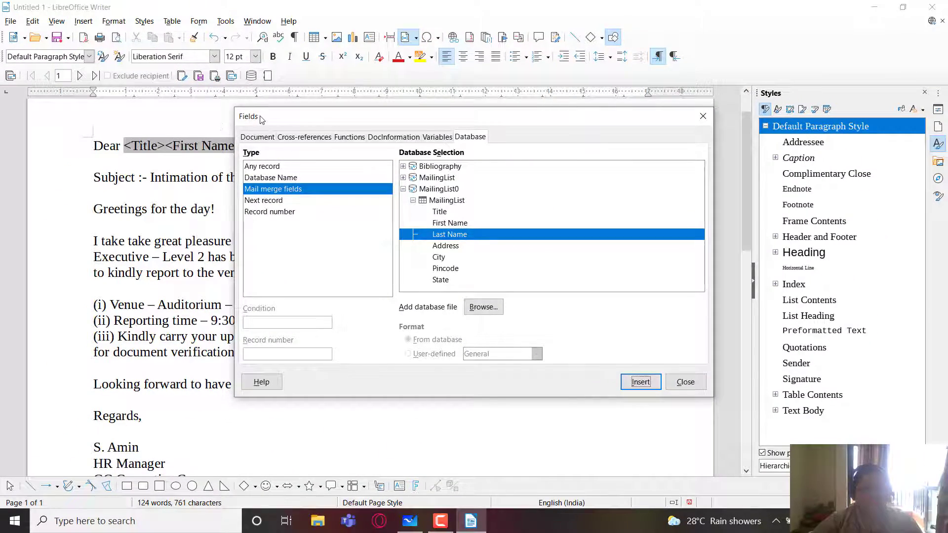
# Move the Fields dialog clear of the greeting and insert the Address field, followed by a comma, on a separate line below it
pyautogui.moveTo(262, 120); pyautogui.dragTo(413, 141)
pyautogui.click(178, 146)
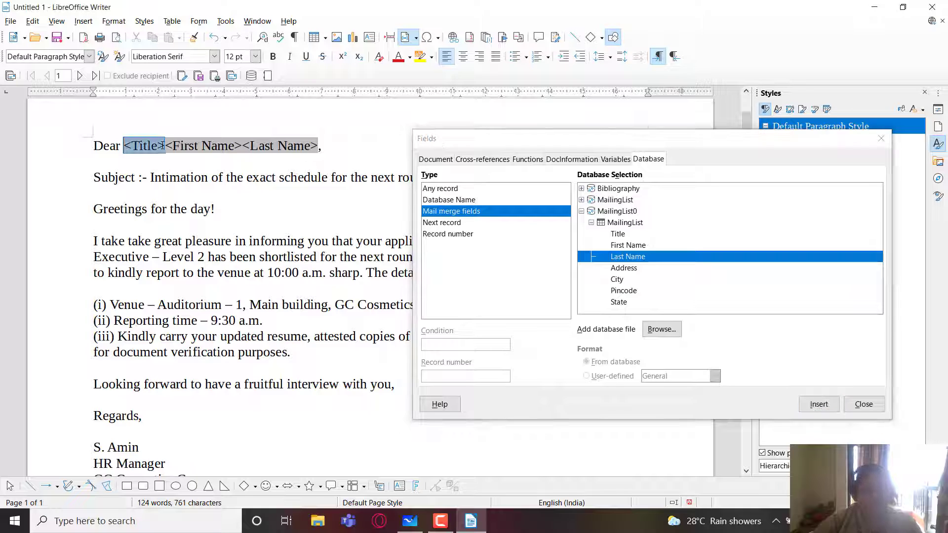
pyautogui.click(168, 145)
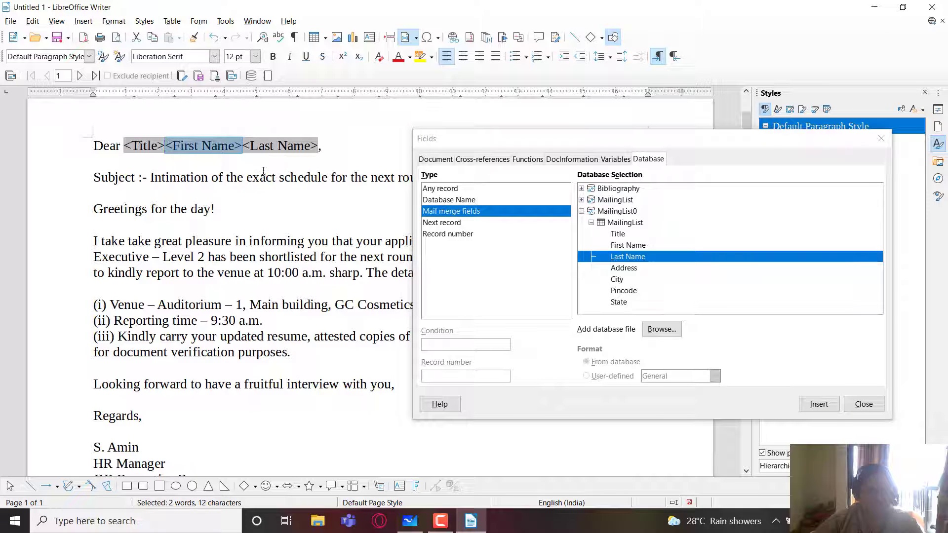
pyautogui.click(264, 168)
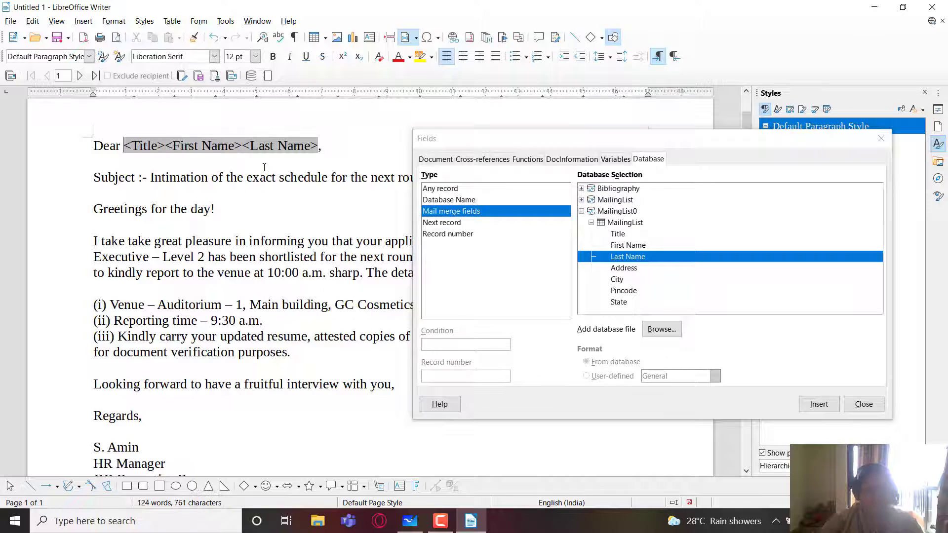
pyautogui.press('Return')
pyautogui.press('Return')
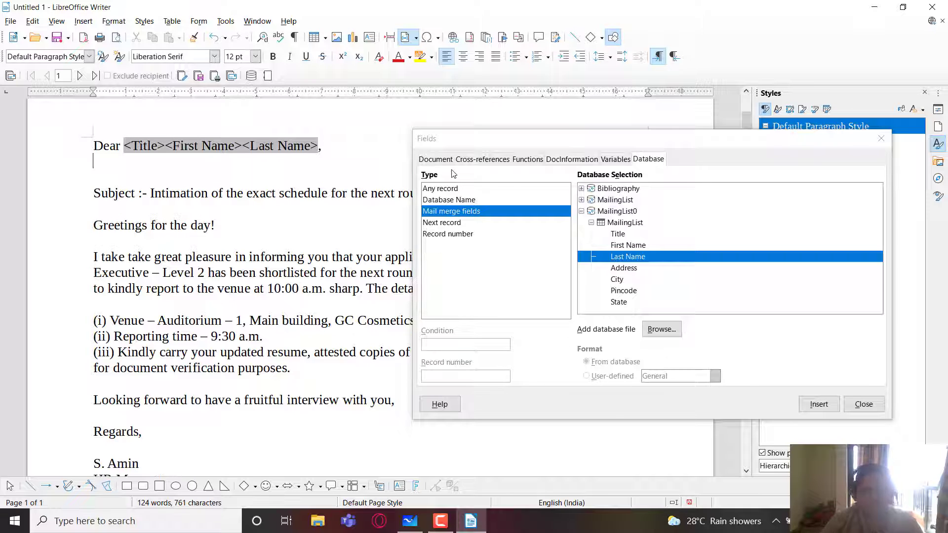
pyautogui.click(616, 269)
pyautogui.click(815, 404)
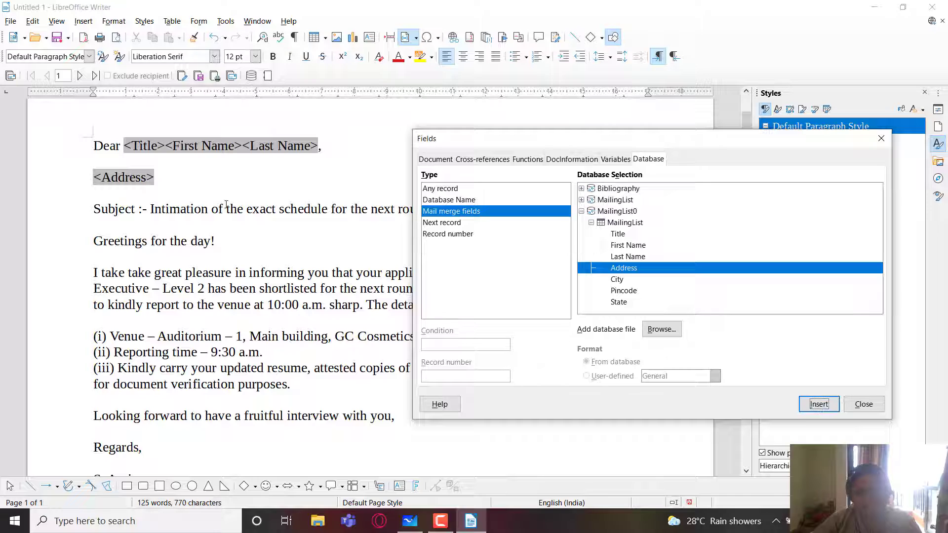
pyautogui.click(160, 174)
pyautogui.write(',')
pyautogui.press('Return')
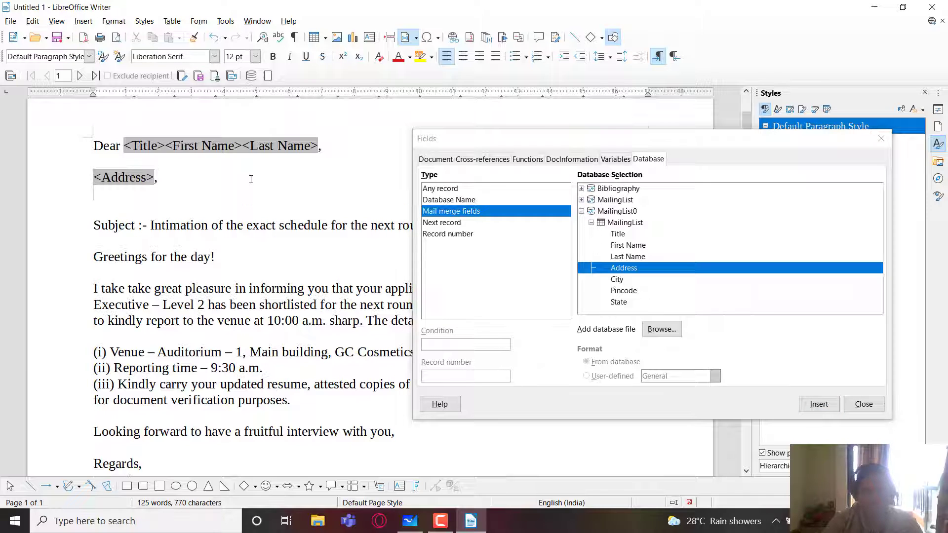
# Insert the City and Pincode fields below the address, separated by a hyphen and ending with a comma
pyautogui.click(636, 280)
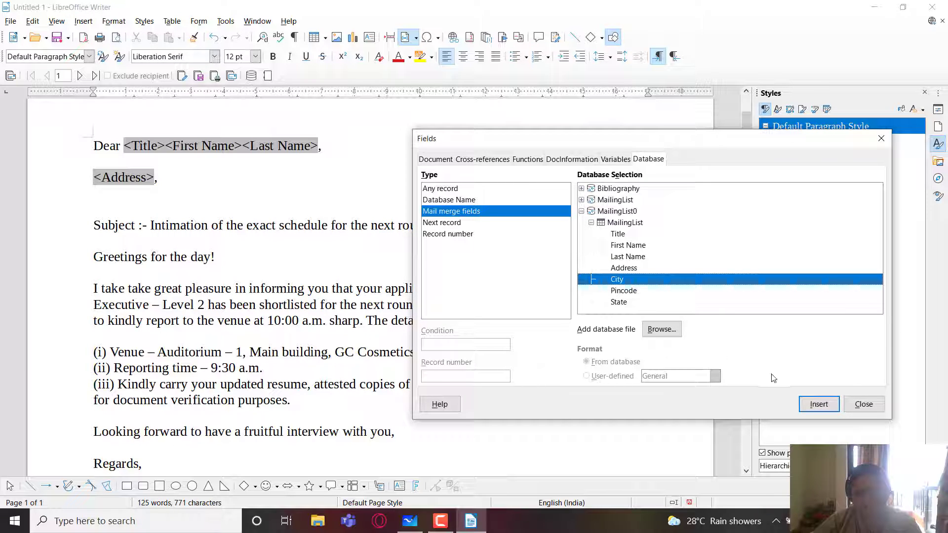
pyautogui.click(819, 404)
pyautogui.click(151, 199)
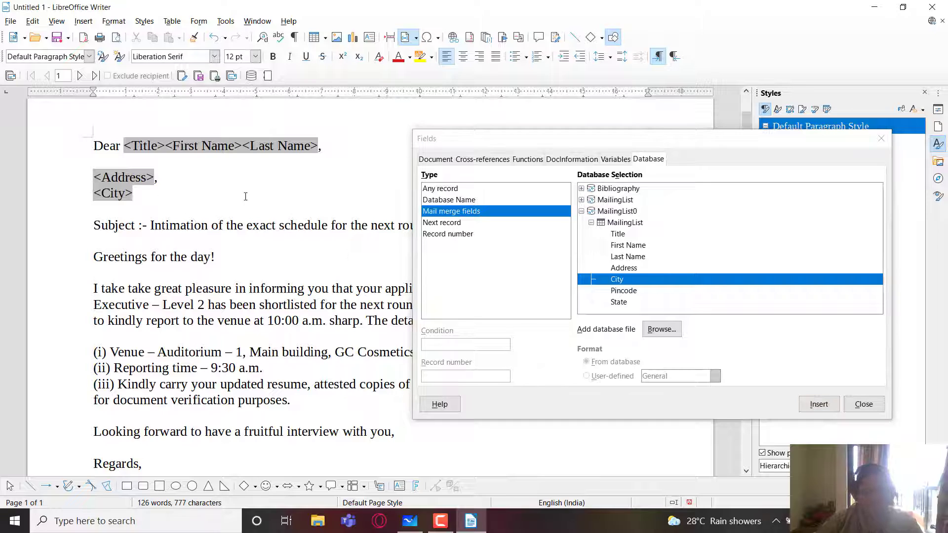
pyautogui.click(633, 292)
pyautogui.click(818, 404)
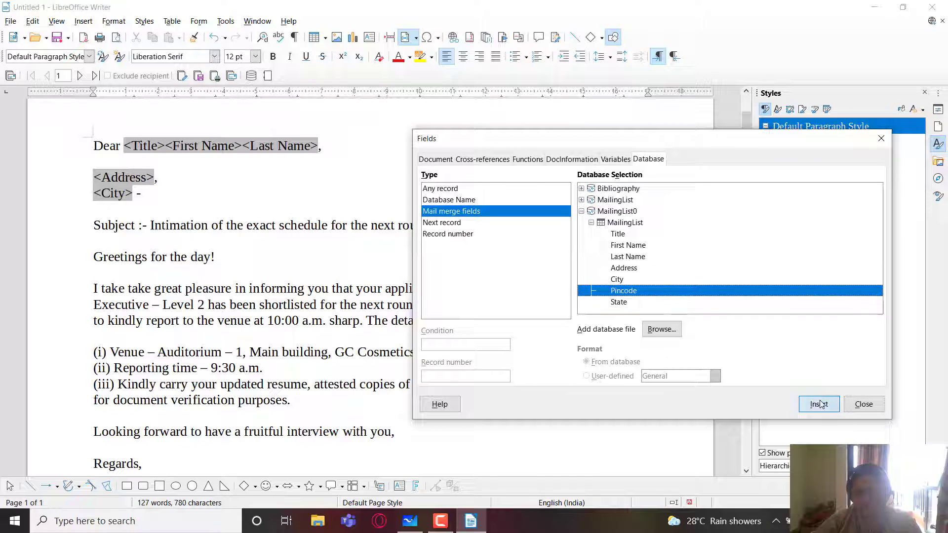
pyautogui.click(235, 196)
pyautogui.write(',')
pyautogui.press('Return')
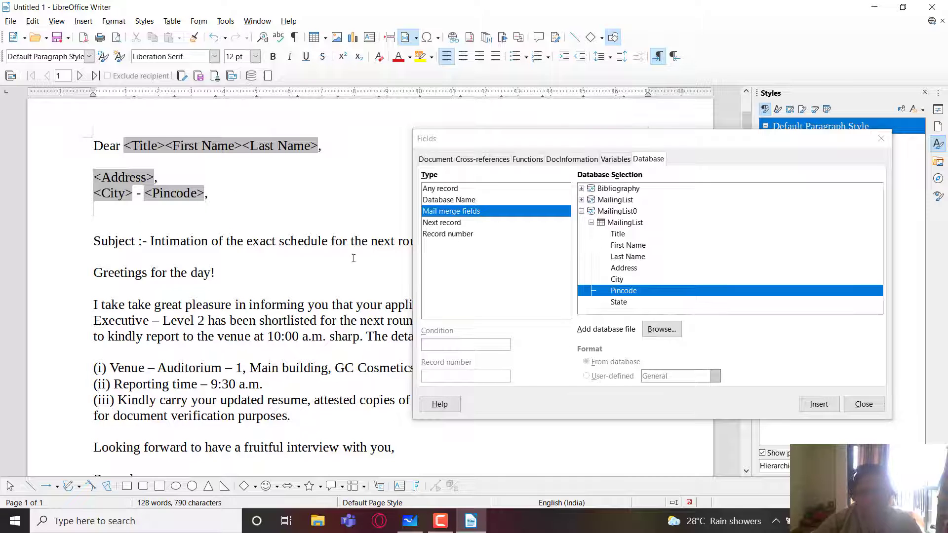
# Insert the State field on the line below City and Pincode, and close the Fields dialog
pyautogui.click(618, 302)
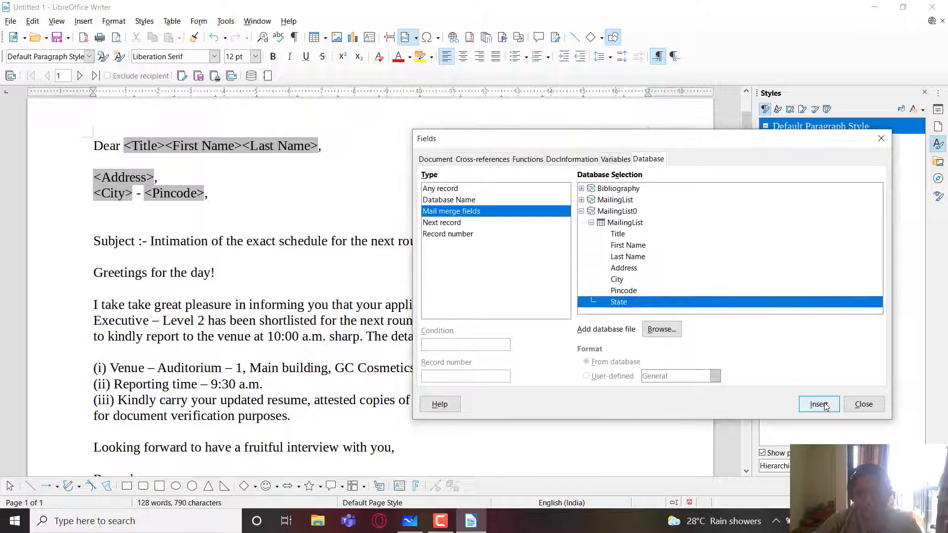
pyautogui.click(818, 403)
pyautogui.click(864, 404)
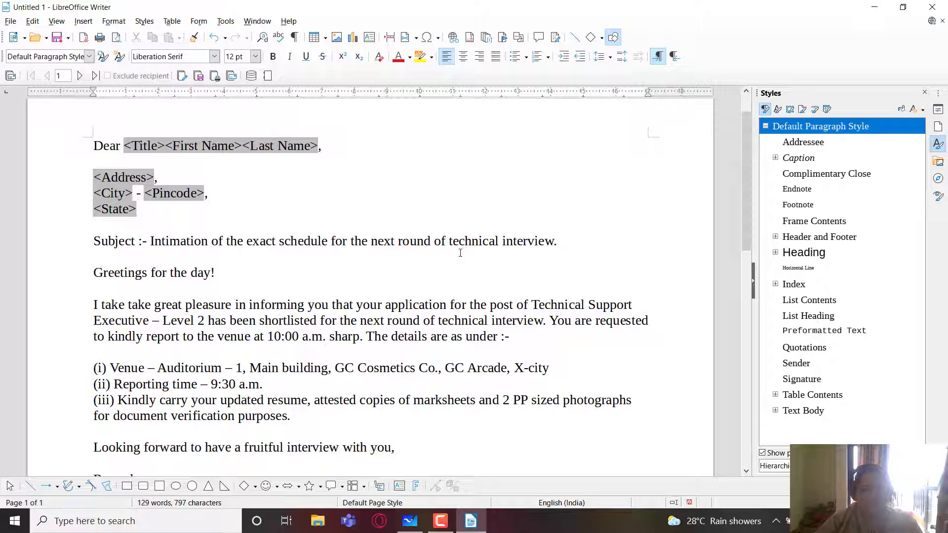
pyautogui.click(440, 521)
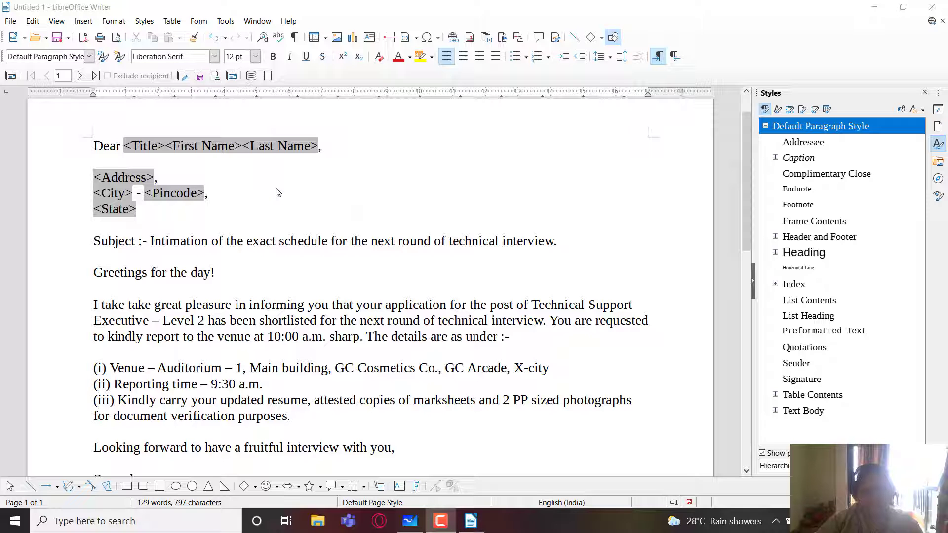
pyautogui.hotkey('alt', 'Tab')
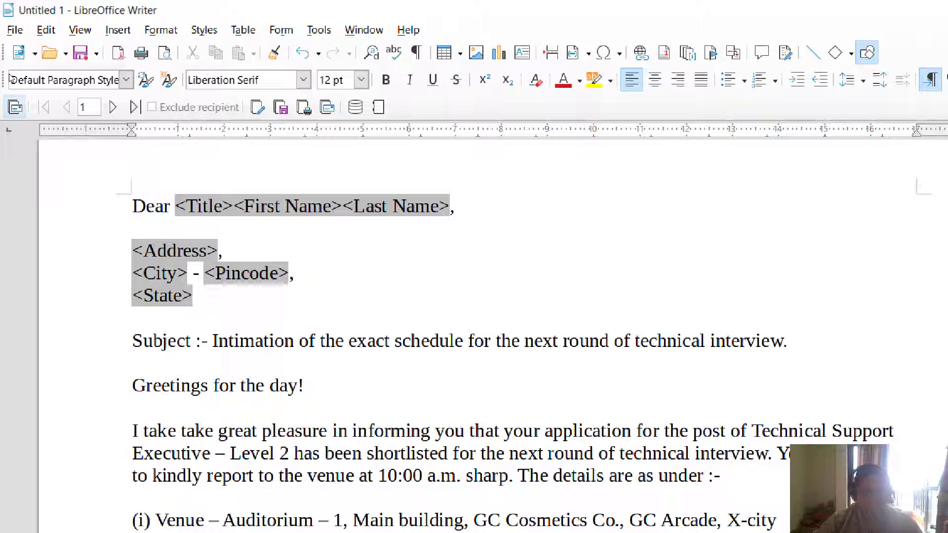
pyautogui.click(15, 107)
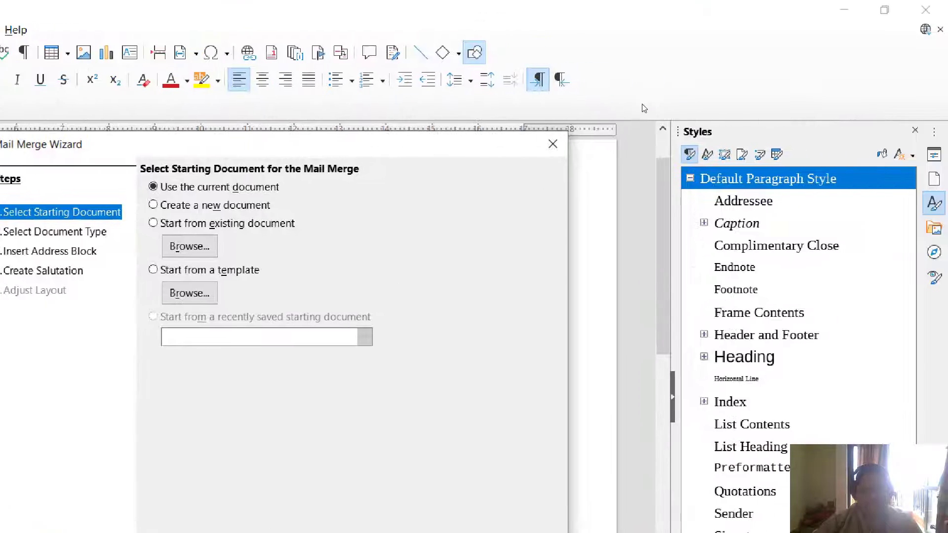
pyautogui.click(552, 144)
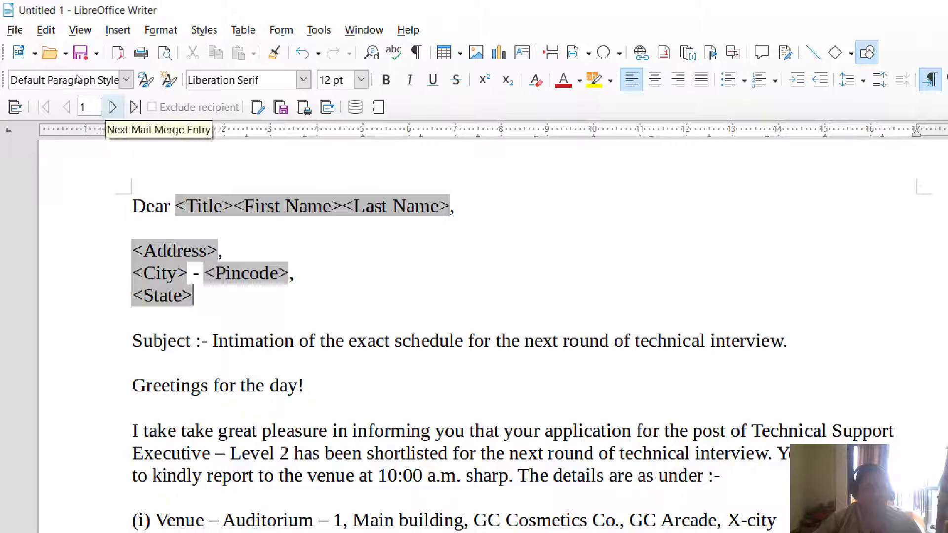
# Step through the merged letter's recipient entries up to the fifth one and back to the first
pyautogui.click(112, 107)
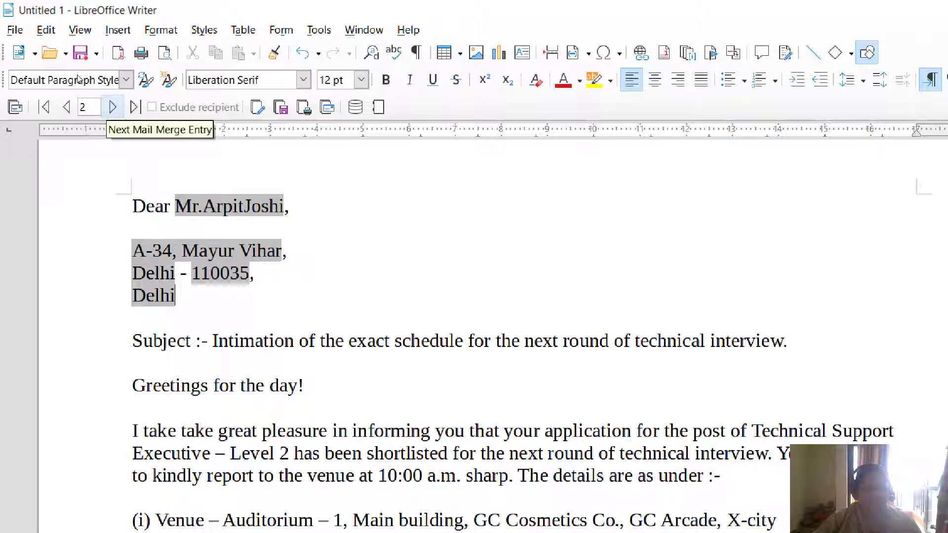
pyautogui.click(113, 107)
pyautogui.click(113, 108)
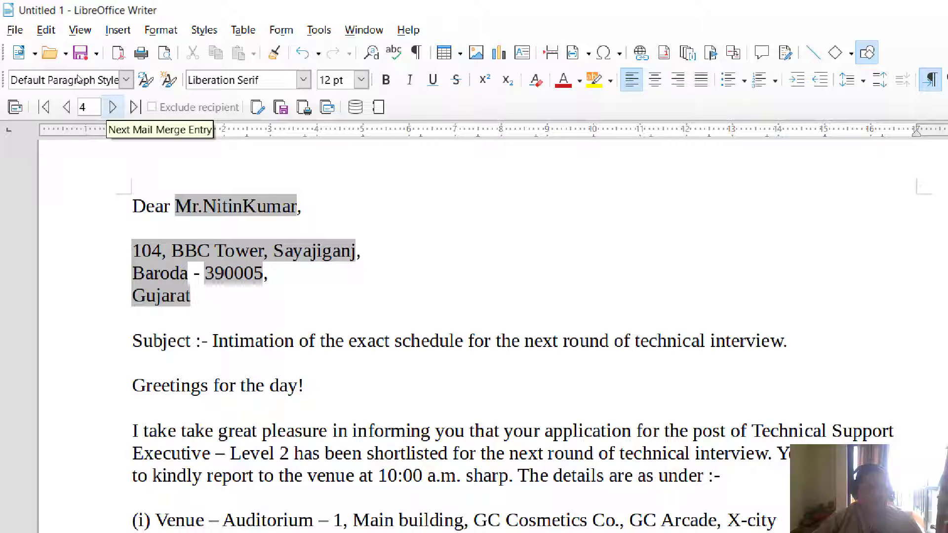
pyautogui.click(112, 107)
pyautogui.click(67, 107)
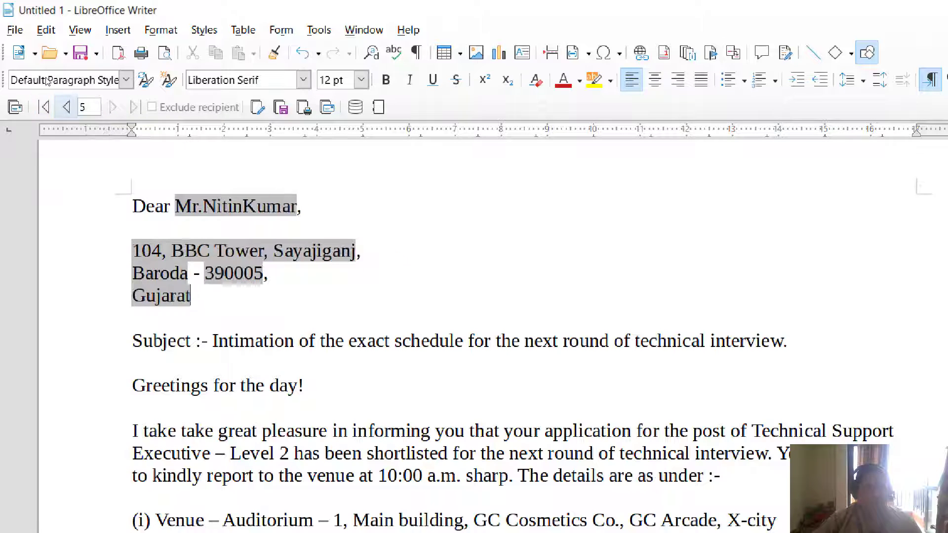
pyautogui.click(67, 107)
pyautogui.click(66, 107)
pyautogui.click(67, 107)
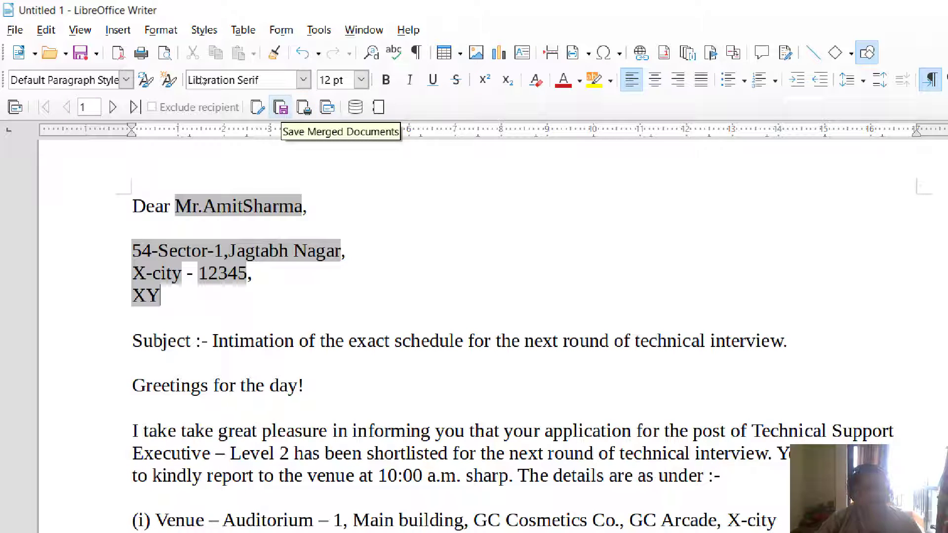
# Start saving the merged letters, look over the individual and From–To range options, and choose to save as a single large document
pyautogui.click(281, 107)
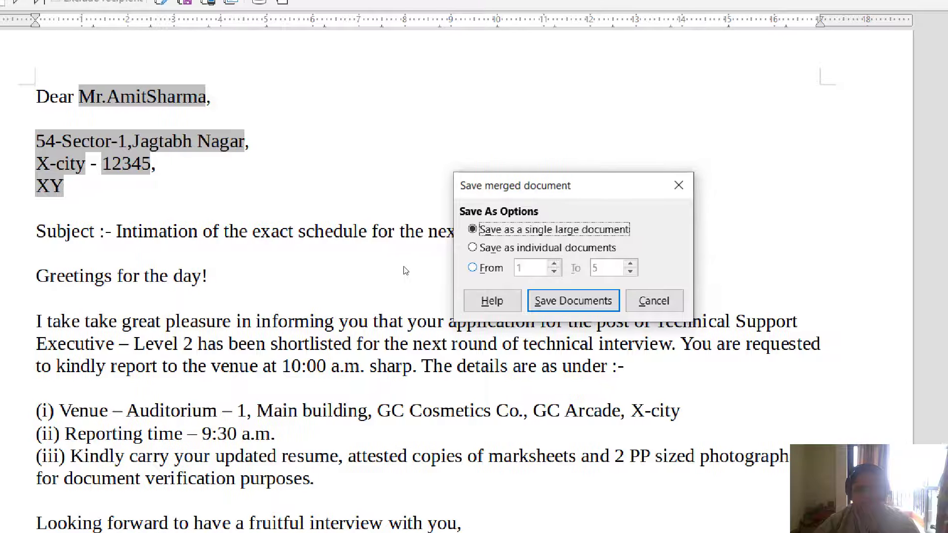
pyautogui.press('Down')
pyautogui.press('Down')
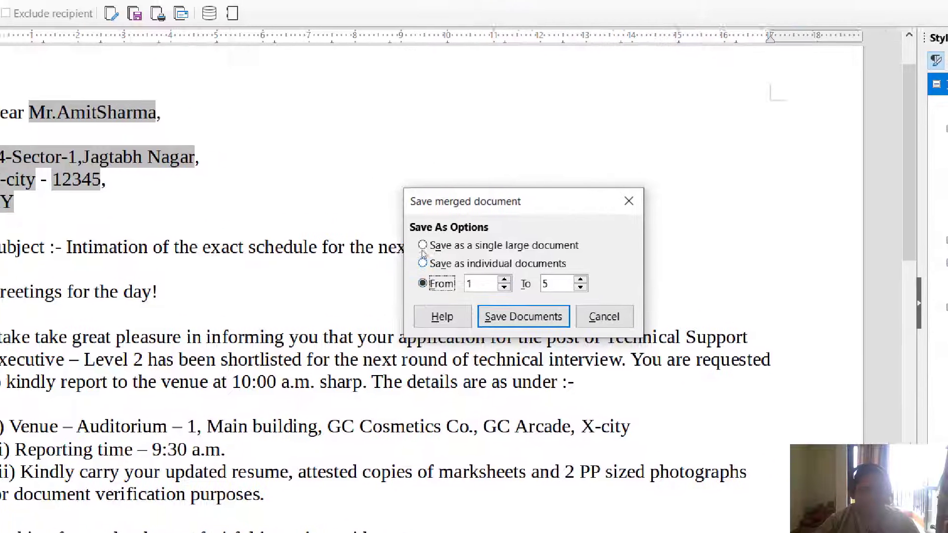
pyautogui.hotkey('alt', 'a')
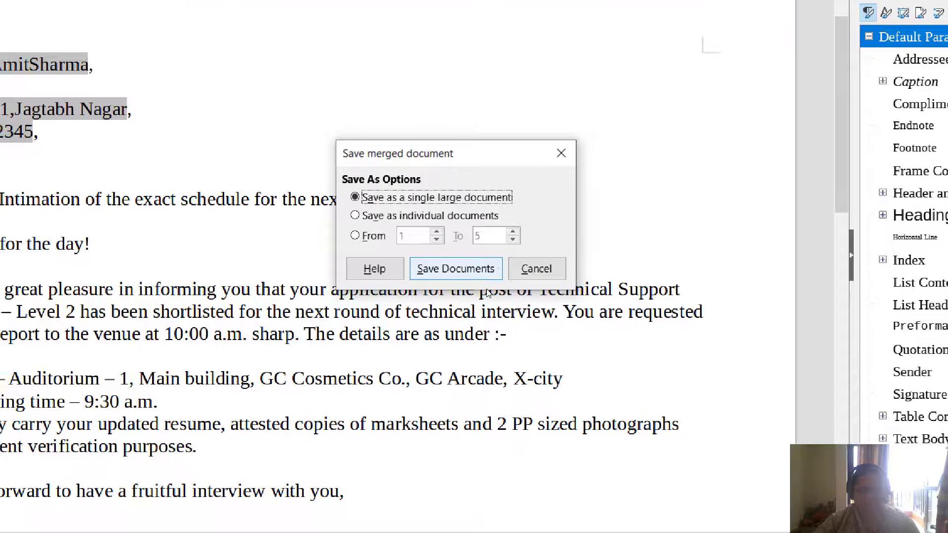
pyautogui.click(431, 336)
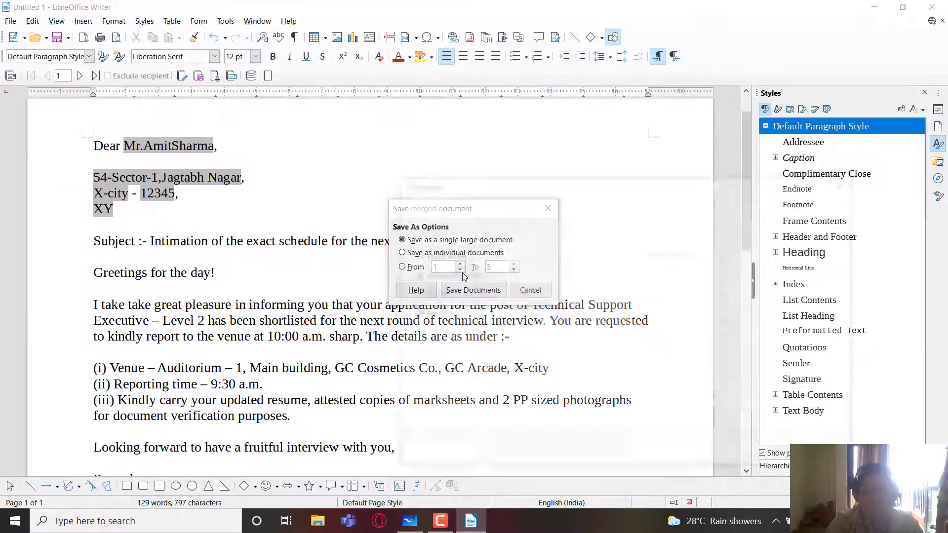
pyautogui.click(474, 308)
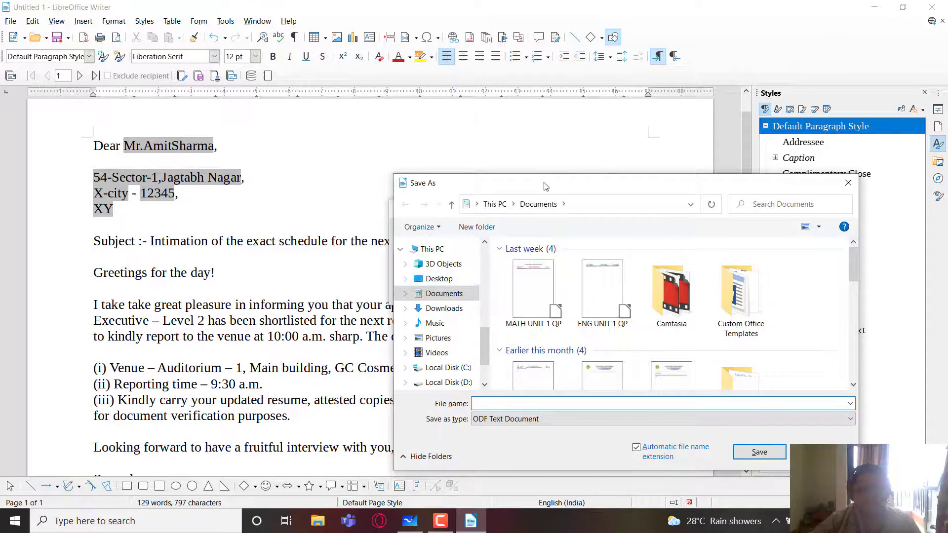
# Move the Save As window aside and browse to the docs folder inside CLASS 10 under the Microsoft Teams online class folder
pyautogui.moveTo(546, 186); pyautogui.dragTo(331, 132)
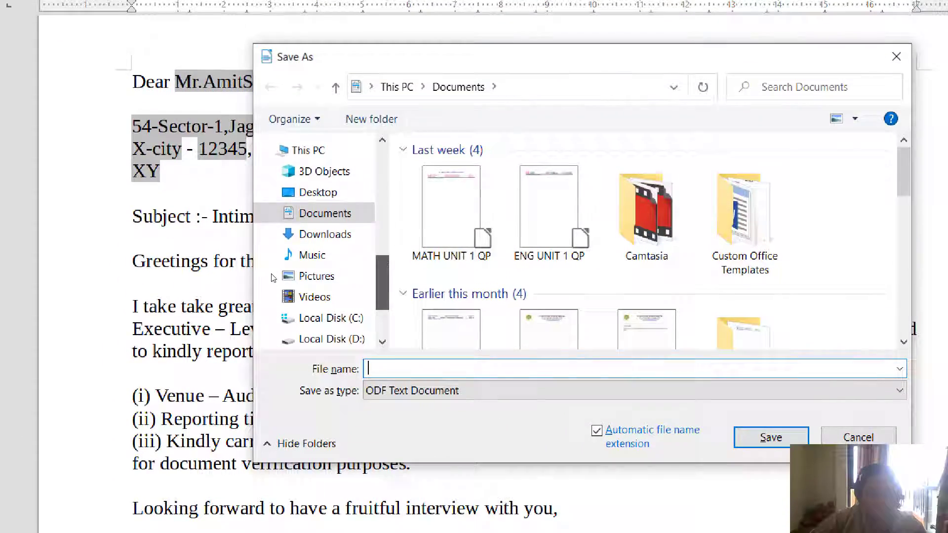
pyautogui.scroll(5, 321, 148)
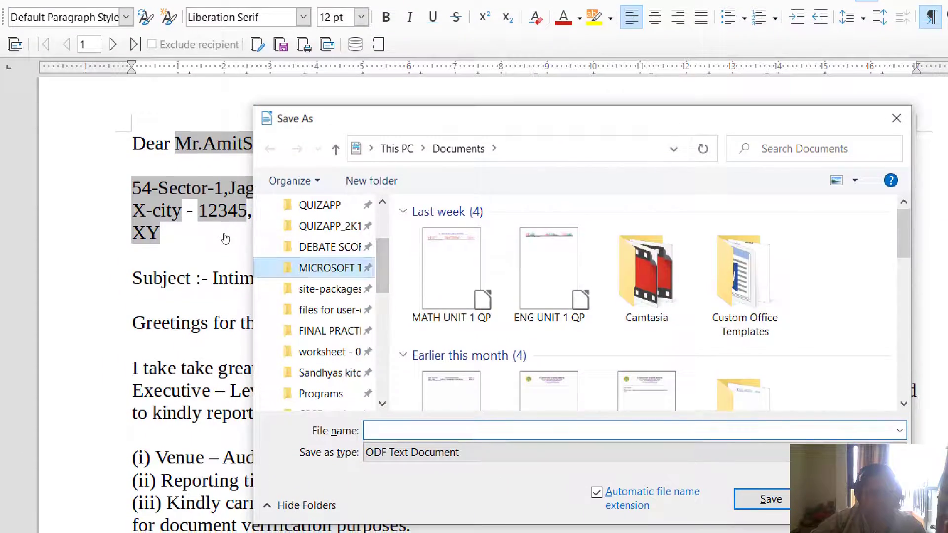
pyautogui.click(330, 288)
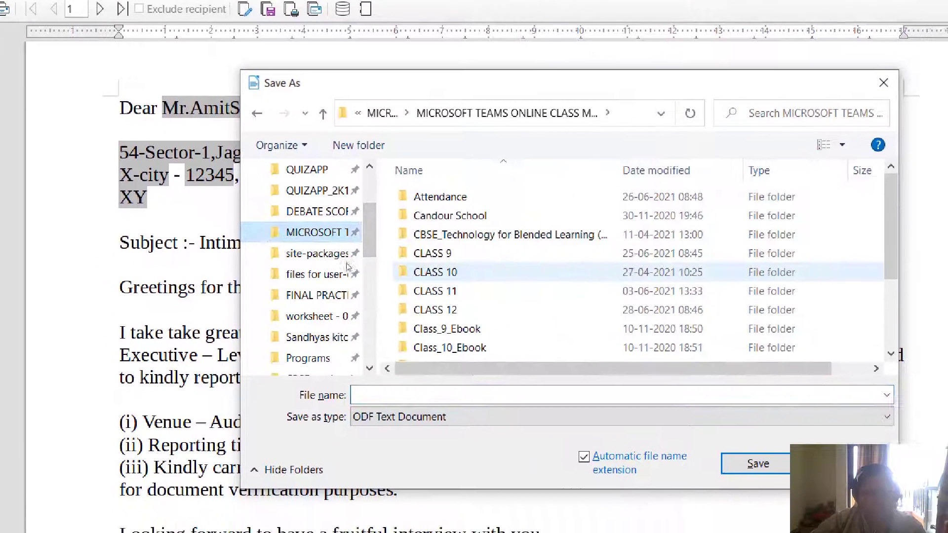
pyautogui.scroll(-5, 364, 329)
pyautogui.doubleClick(433, 266)
pyautogui.doubleClick(425, 228)
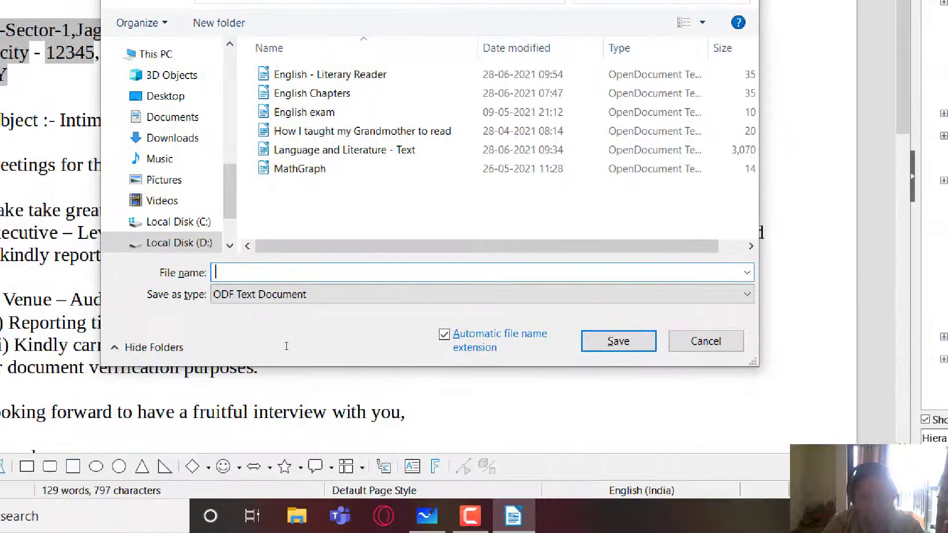
# Save the merged letters as an ODF Text Document named TechInterview_Letters
pyautogui.write('TechInt')
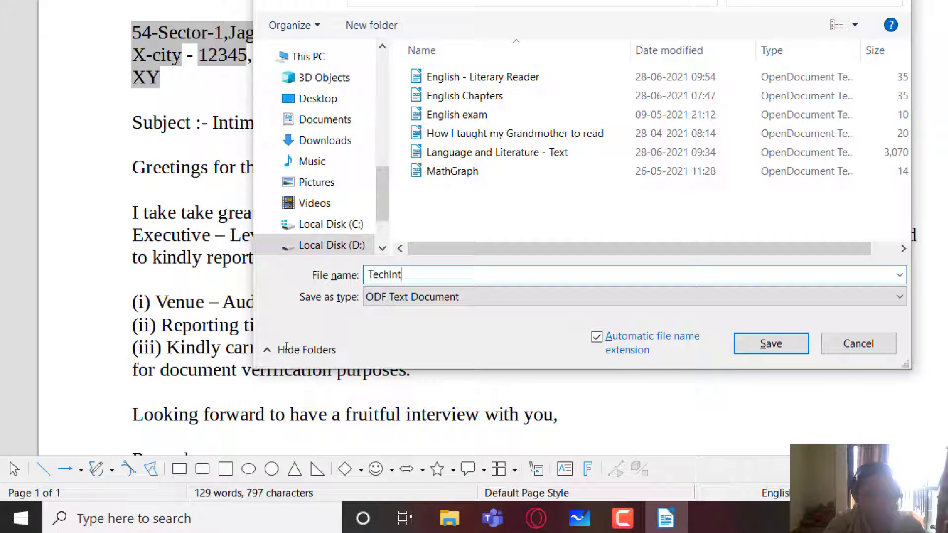
pyautogui.write('erview')
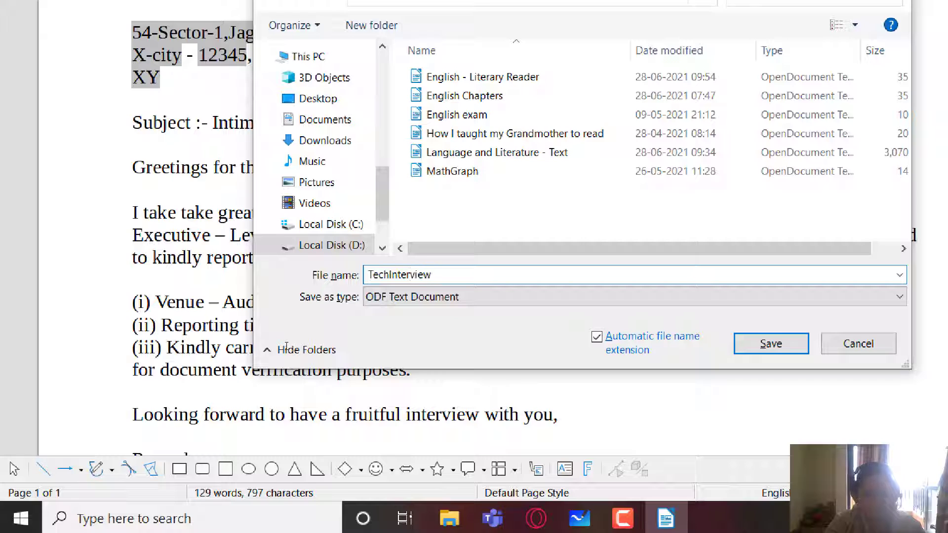
pyautogui.write('_Letters')
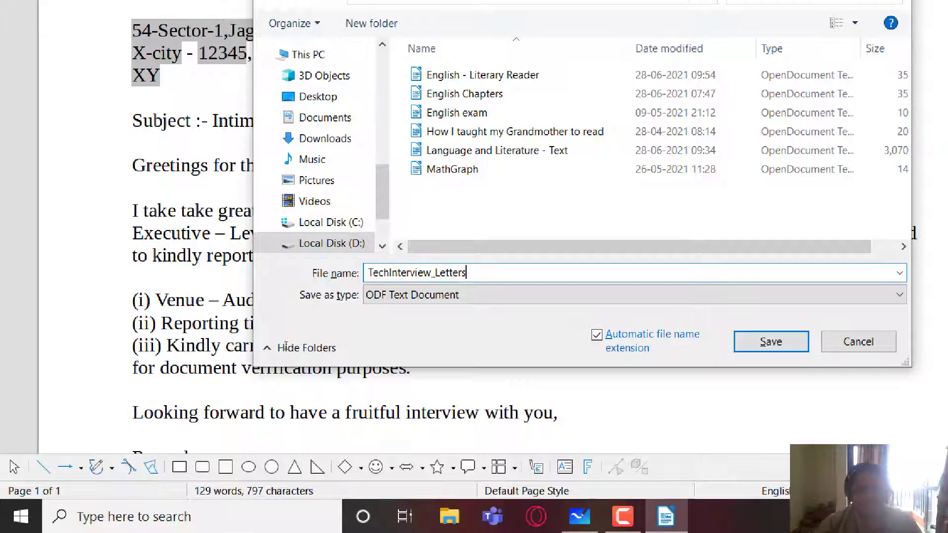
pyautogui.press('Return')
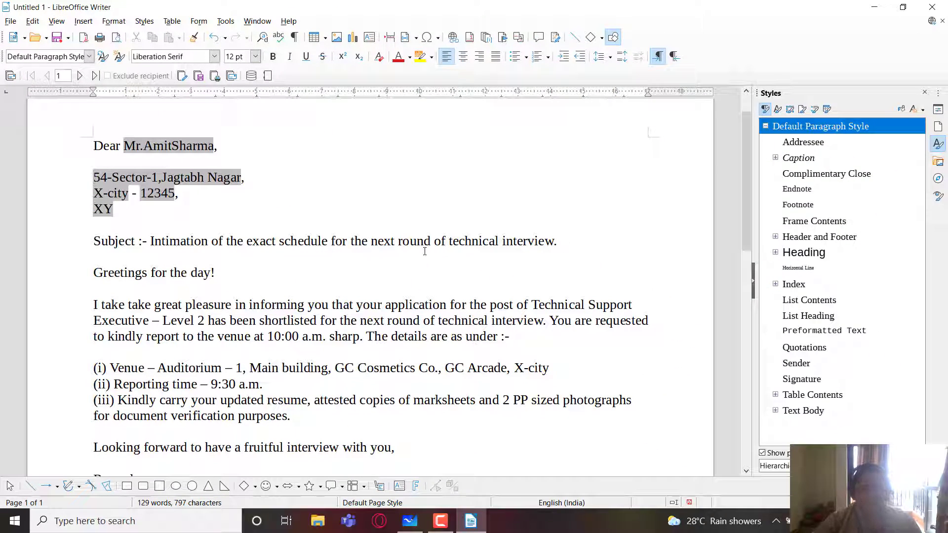
# Open the saved TechInterview_Letters file from the docs folder
pyautogui.click(35, 38)
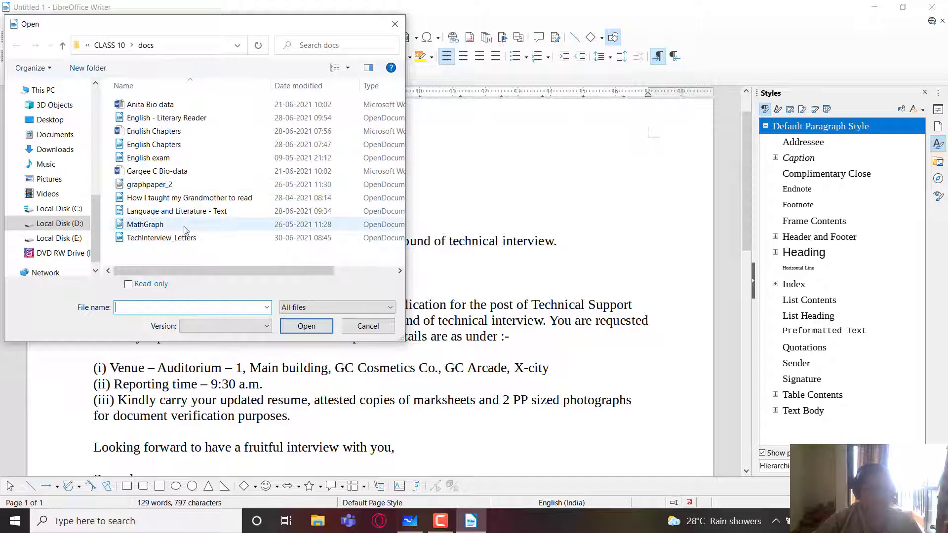
pyautogui.click(169, 239)
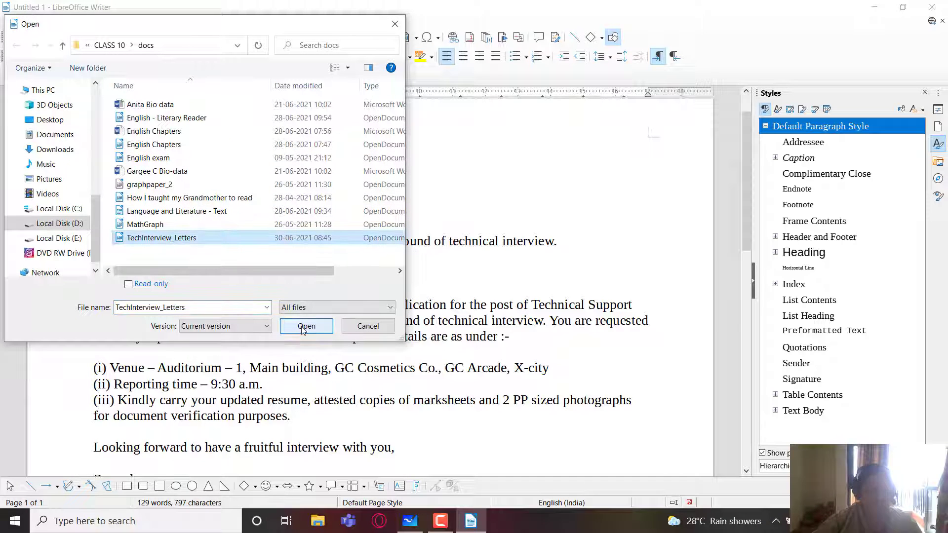
pyautogui.click(306, 326)
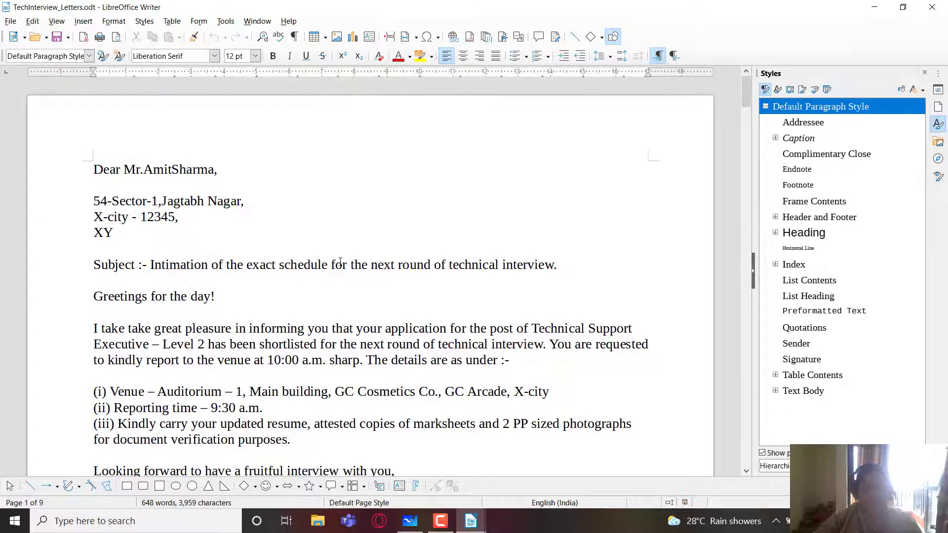
# Look through all the merged letters in TechInterview_Letters, from the first recipient's to the last one's and back
pyautogui.scroll(-3, 343, 274)
pyautogui.scroll(-15, 329, 269)
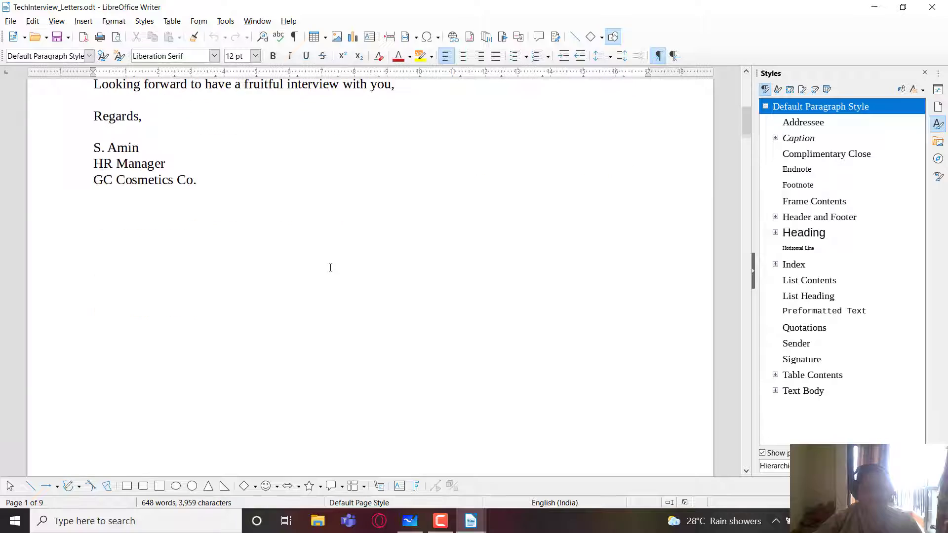
pyautogui.scroll(-20, 330, 267)
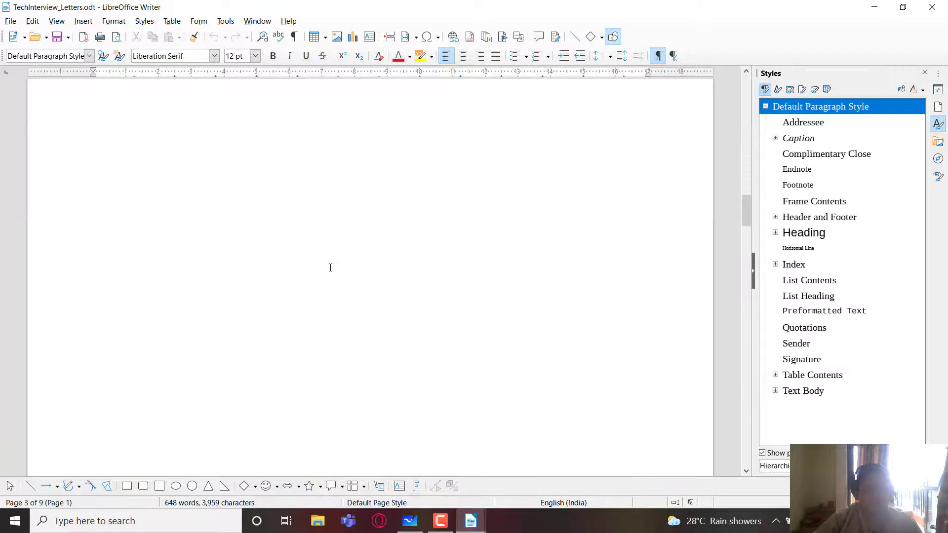
pyautogui.scroll(-15, 330, 267)
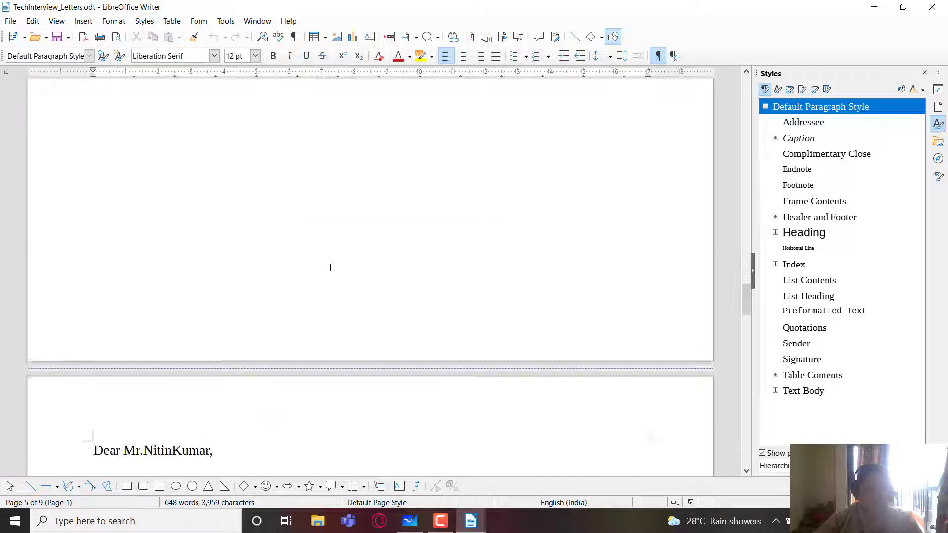
pyautogui.scroll(-15, 330, 268)
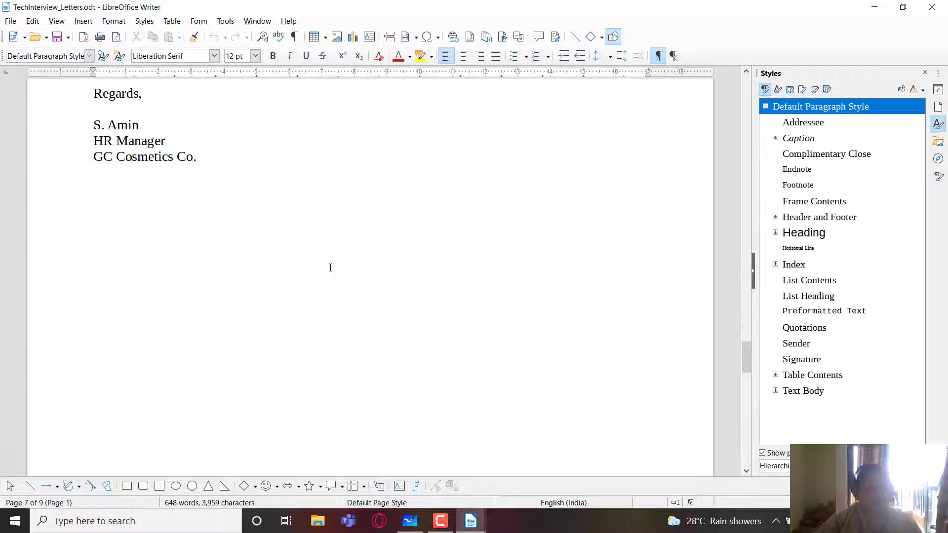
pyautogui.scroll(-15, 330, 268)
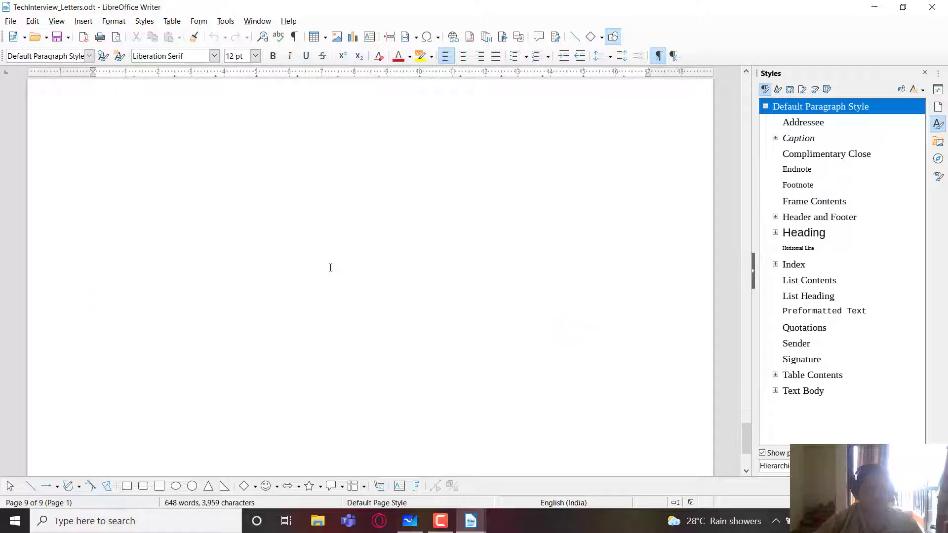
pyautogui.scroll(20, 331, 267)
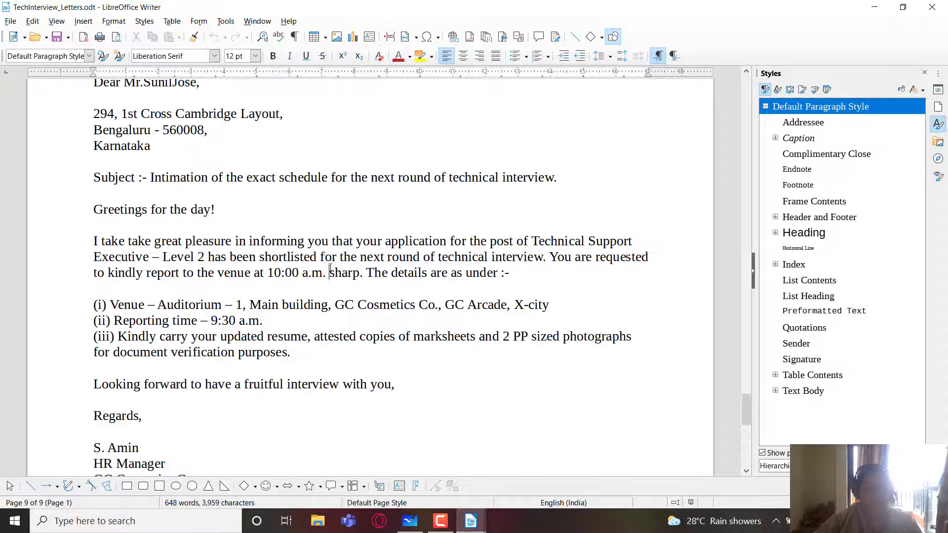
pyautogui.scroll(20, 371, 346)
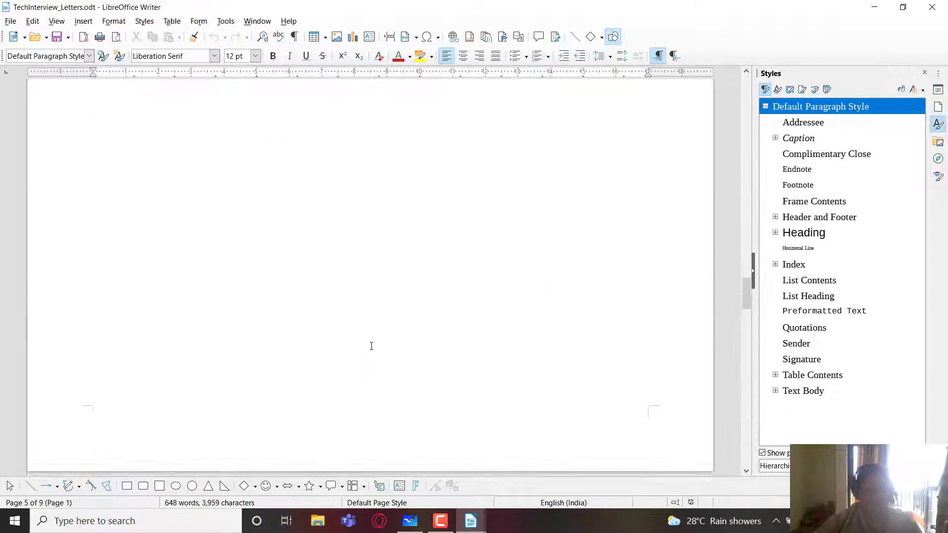
pyautogui.scroll(15, 371, 346)
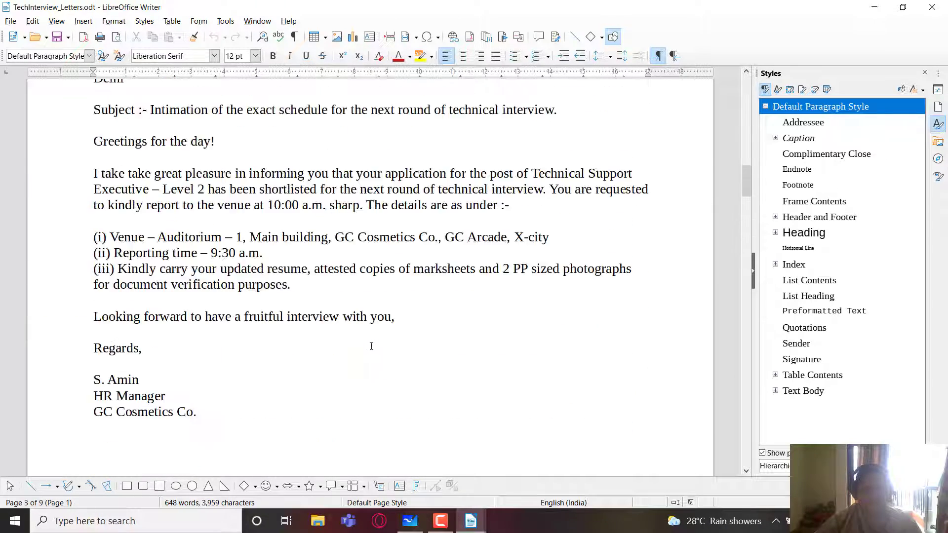
pyautogui.scroll(6, 372, 345)
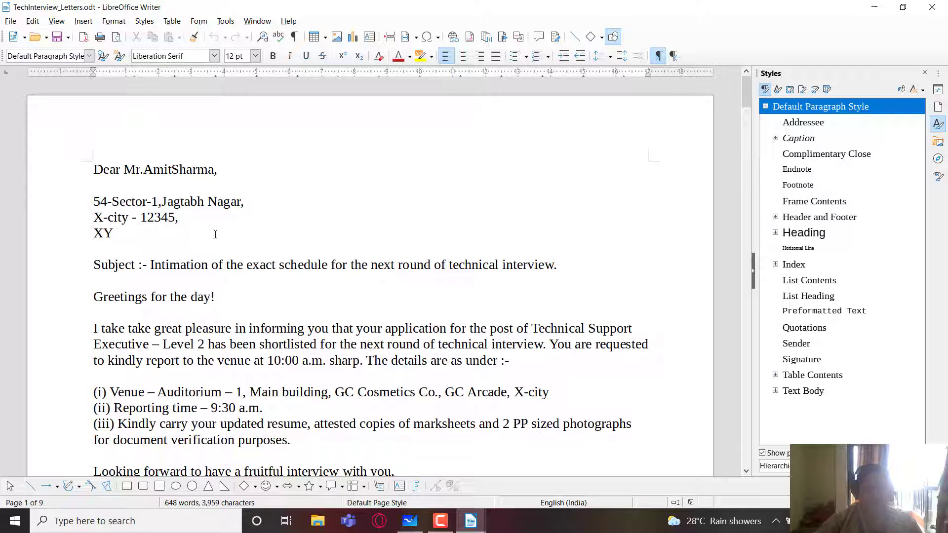
# Check the name and address block of each recipient's letter, go back to the first page, and return to the Untitled 1 letter
pyautogui.scroll(-15, 215, 234)
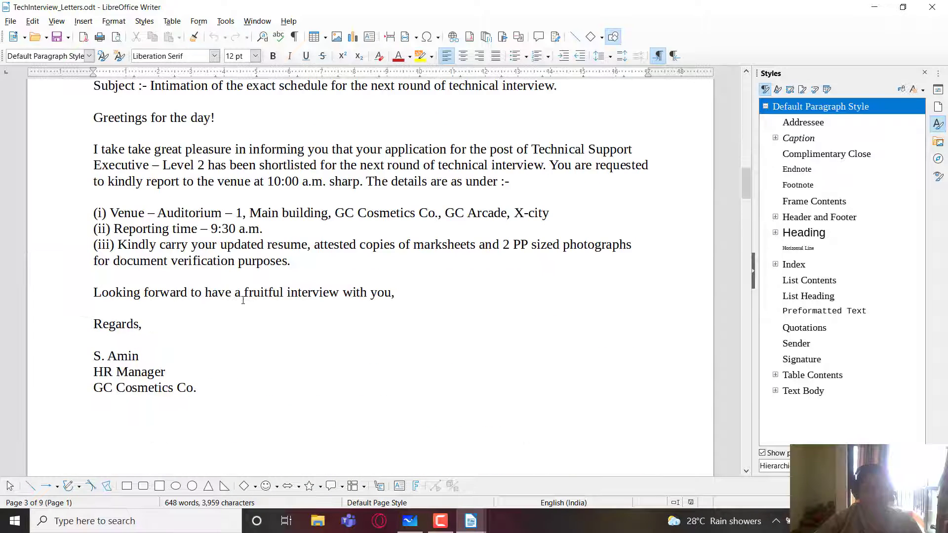
pyautogui.scroll(4, 243, 301)
pyautogui.scroll(1, 243, 300)
pyautogui.scroll(-20, 243, 300)
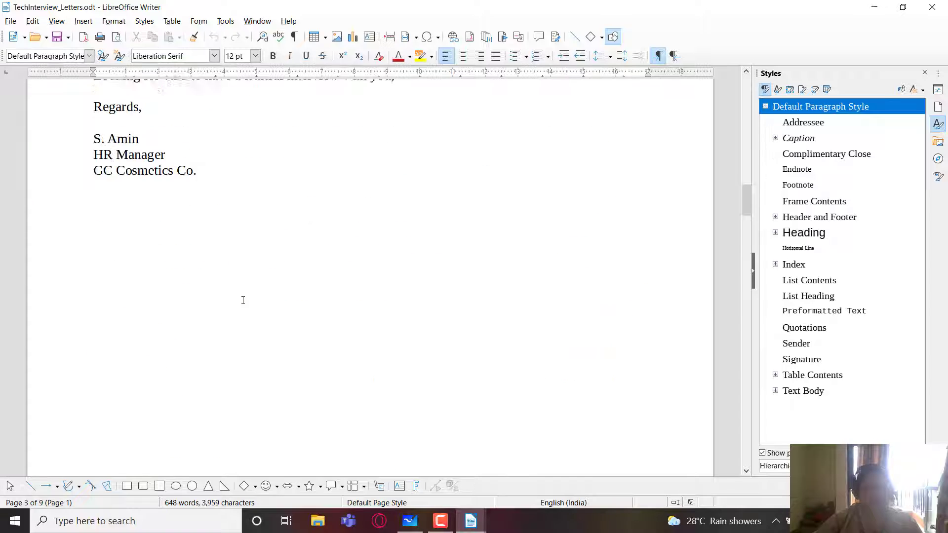
pyautogui.scroll(-3, 243, 300)
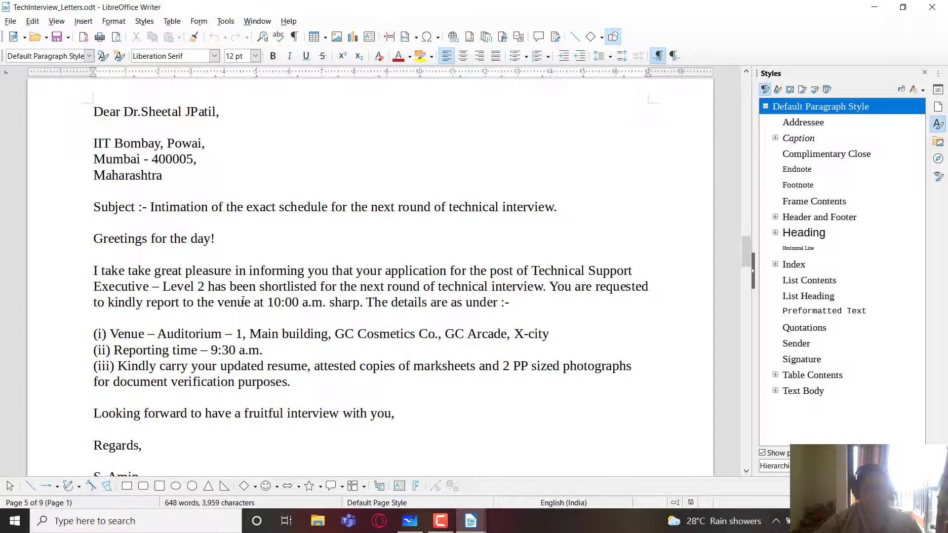
pyautogui.scroll(-20, 243, 300)
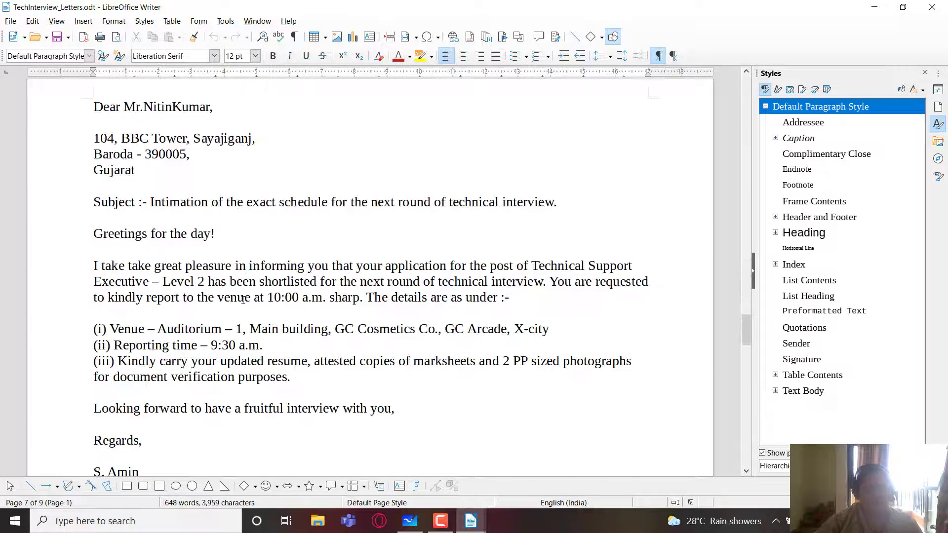
pyautogui.scroll(-20, 243, 300)
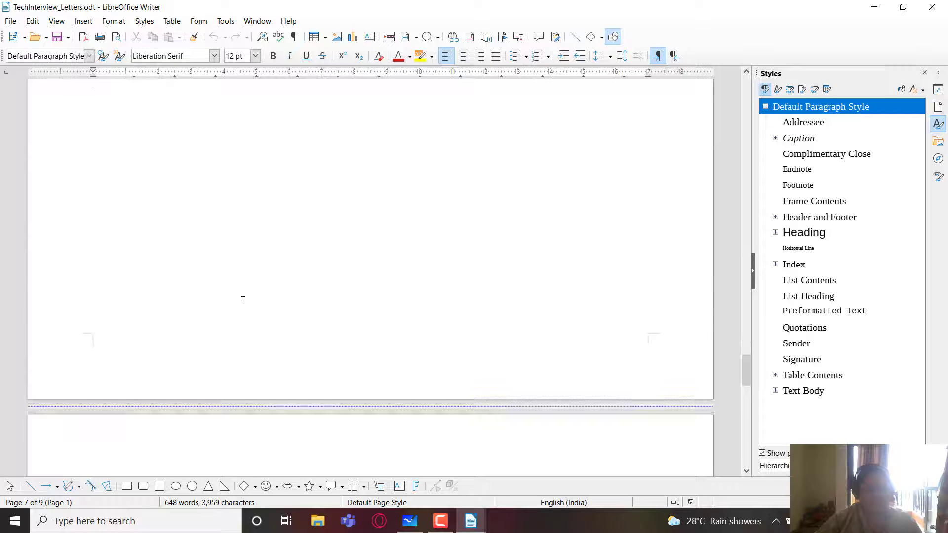
pyautogui.scroll(-12, 243, 300)
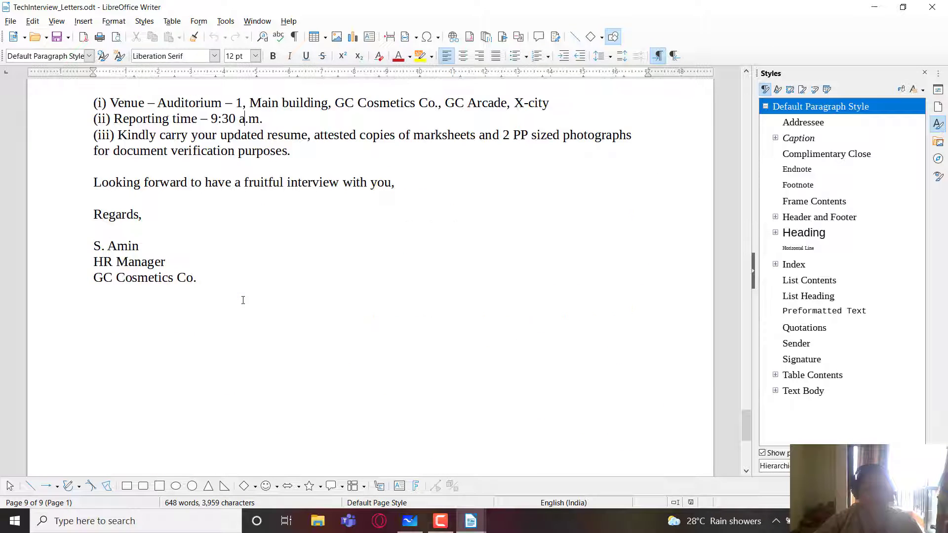
pyautogui.scroll(20, 243, 300)
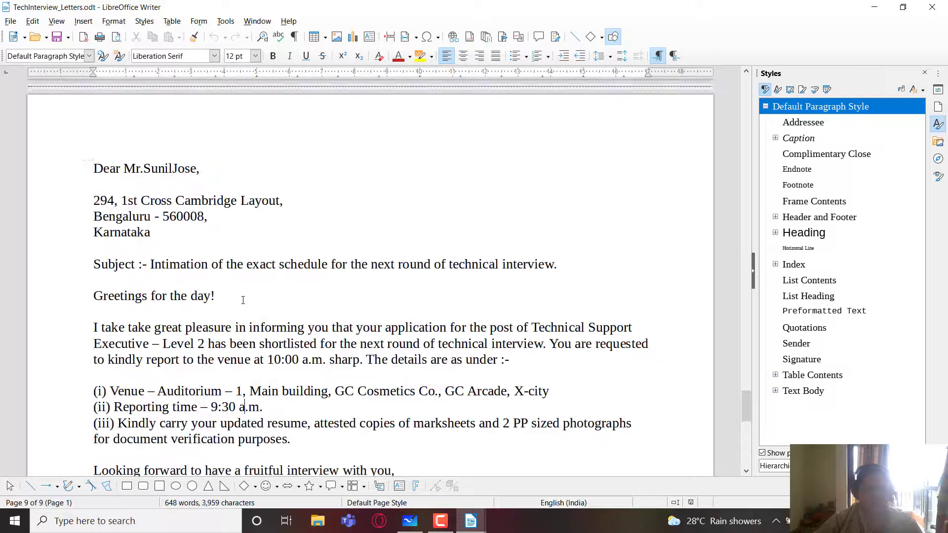
pyautogui.scroll(15, 243, 300)
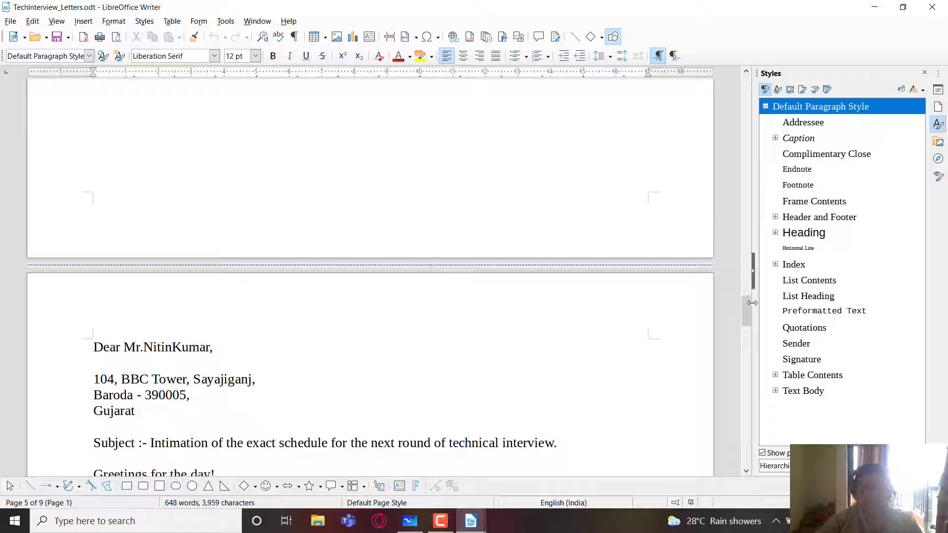
pyautogui.moveTo(747, 316); pyautogui.dragTo(741, 88)
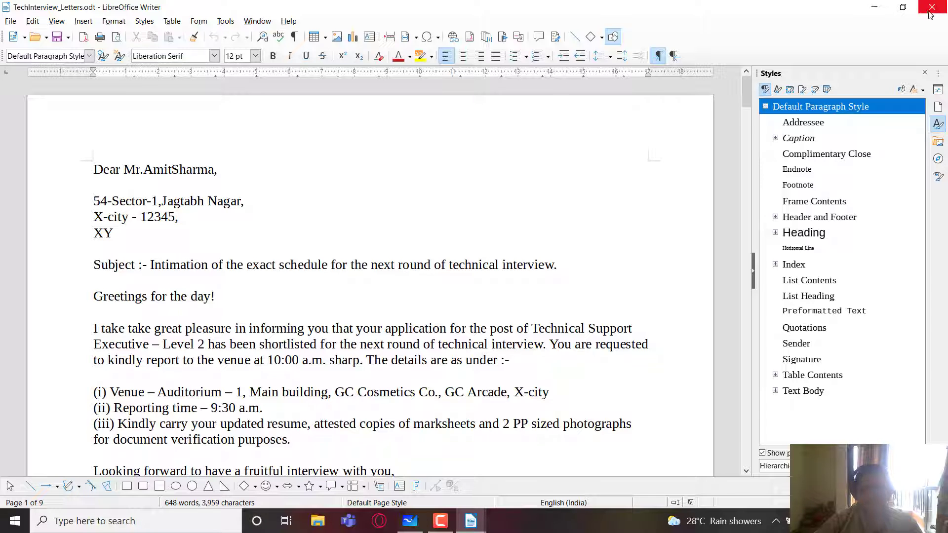
pyautogui.hotkey('alt', 'Tab')
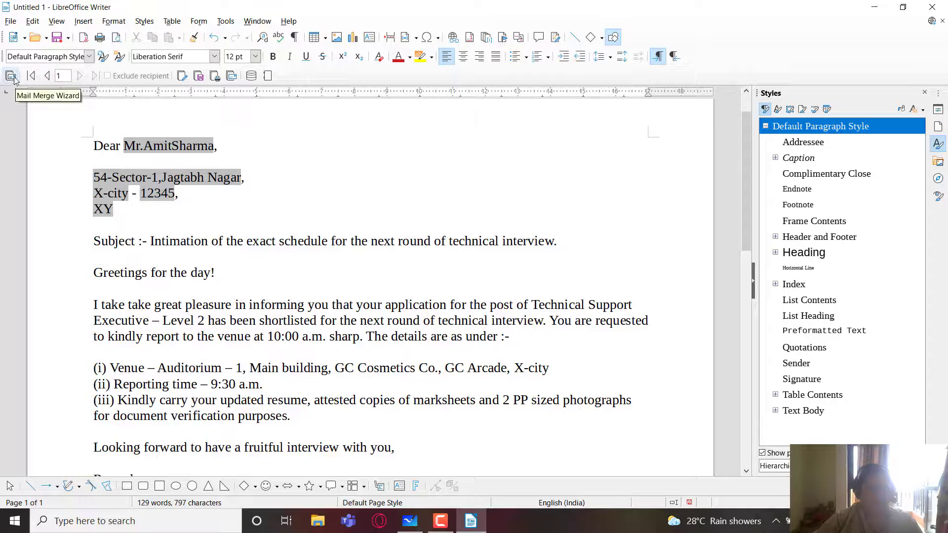
# Look through the letter preview for the other mail merge recipients and return to the first recipient
pyautogui.click(48, 76)
pyautogui.click(48, 76)
pyautogui.click(48, 76)
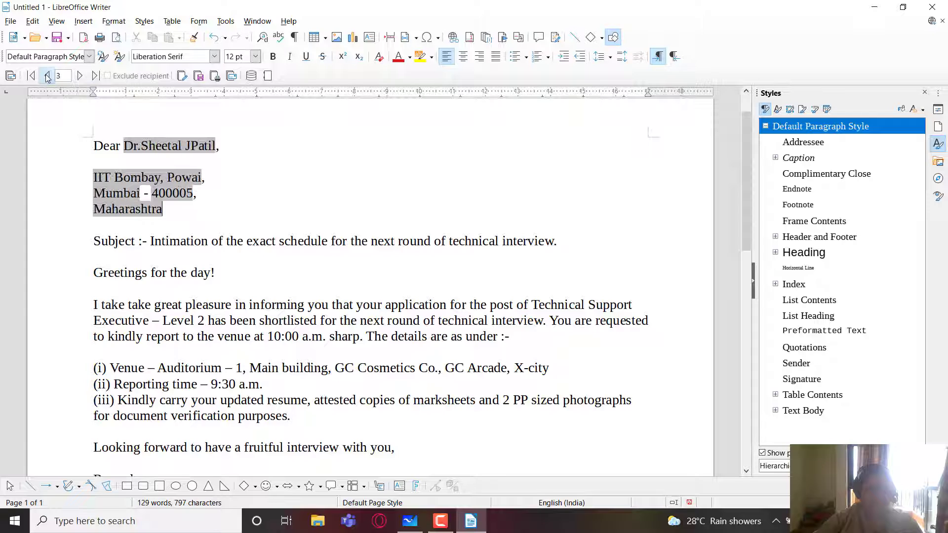
pyautogui.click(47, 76)
pyautogui.click(48, 76)
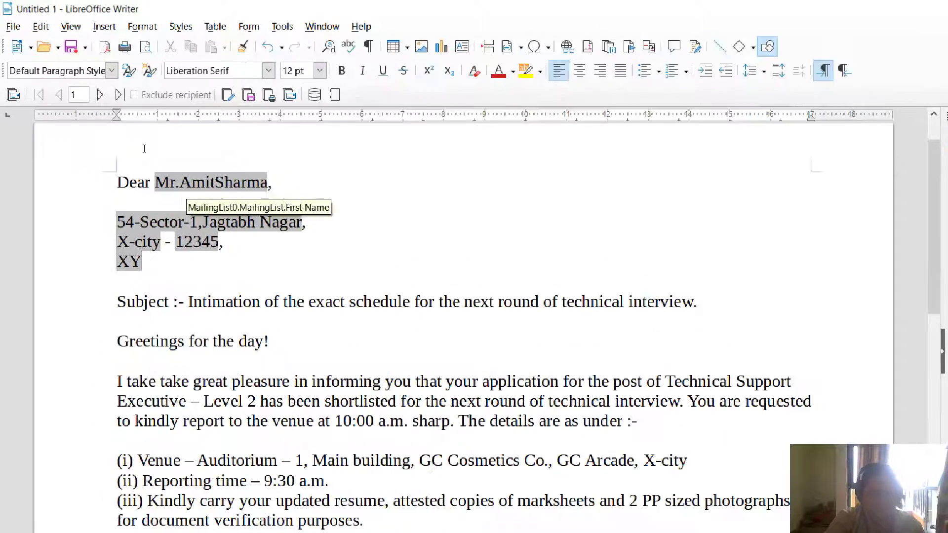
# Add spaces between the title, first name and last name fields in the greeting, and check the spacing on other recipients' entries
pyautogui.hotkey('shift', 'Right')
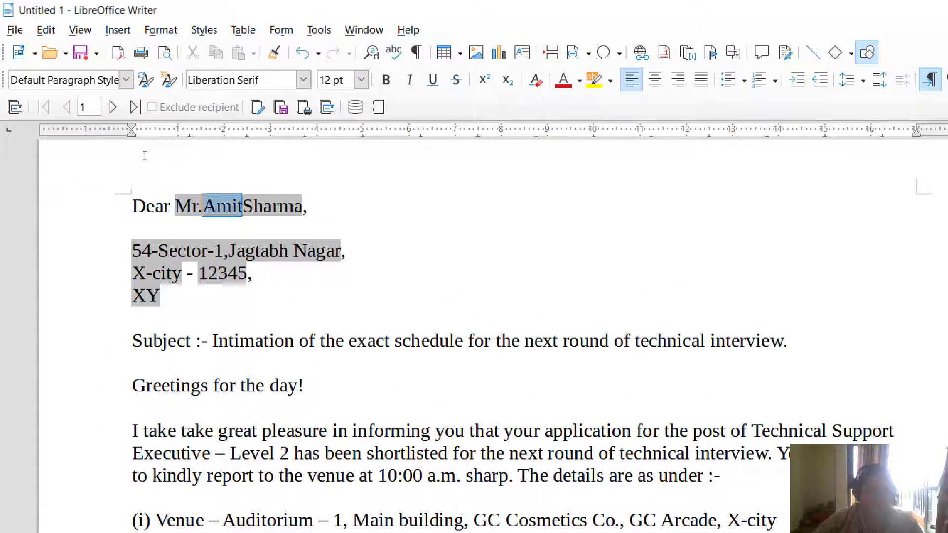
pyautogui.hotkey('shift', 'Left')
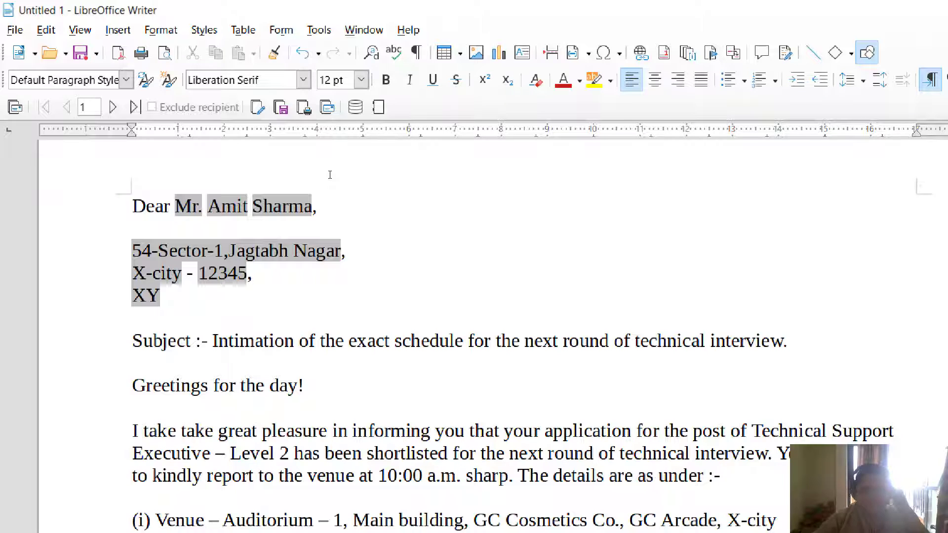
pyautogui.click(113, 107)
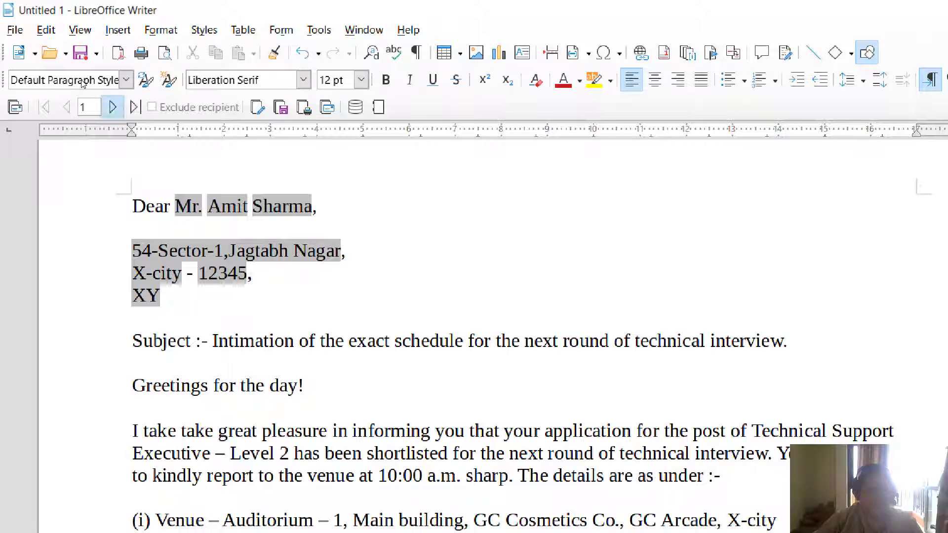
pyautogui.click(113, 107)
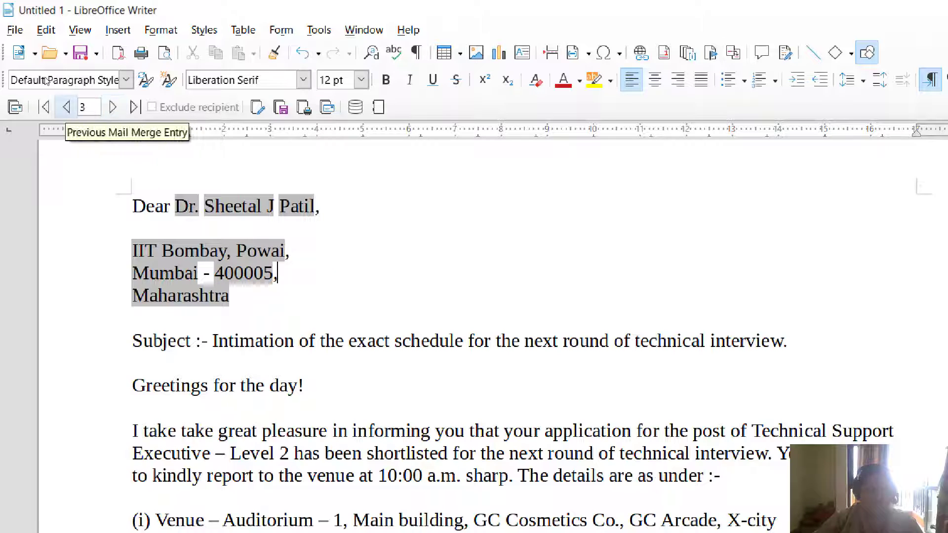
pyautogui.click(66, 107)
pyautogui.click(67, 107)
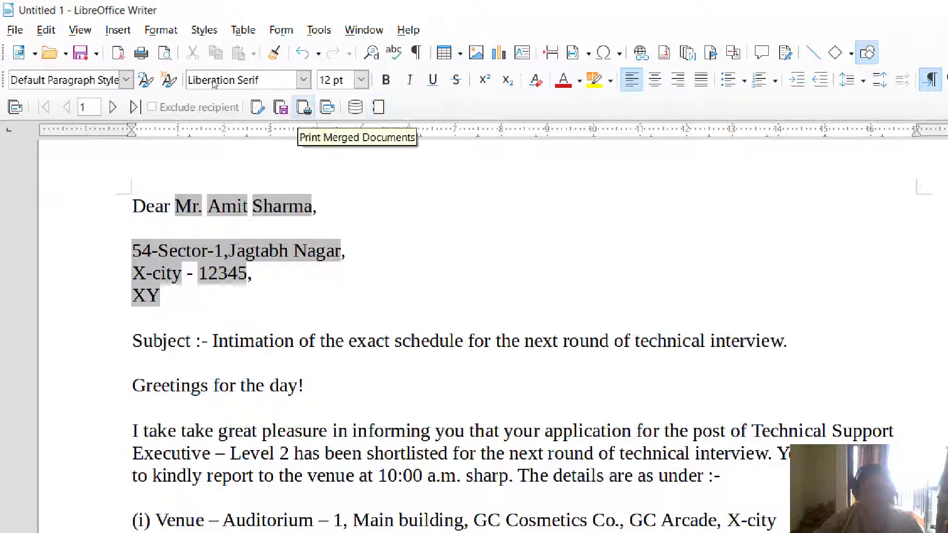
# Save the merged letters as individual ODF Text Documents with the file name letter
pyautogui.click(281, 107)
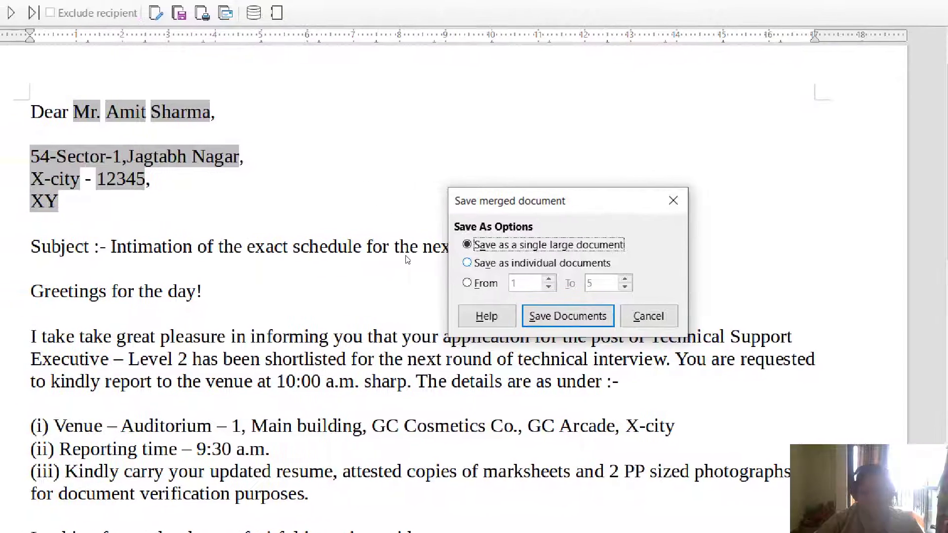
pyautogui.click(468, 263)
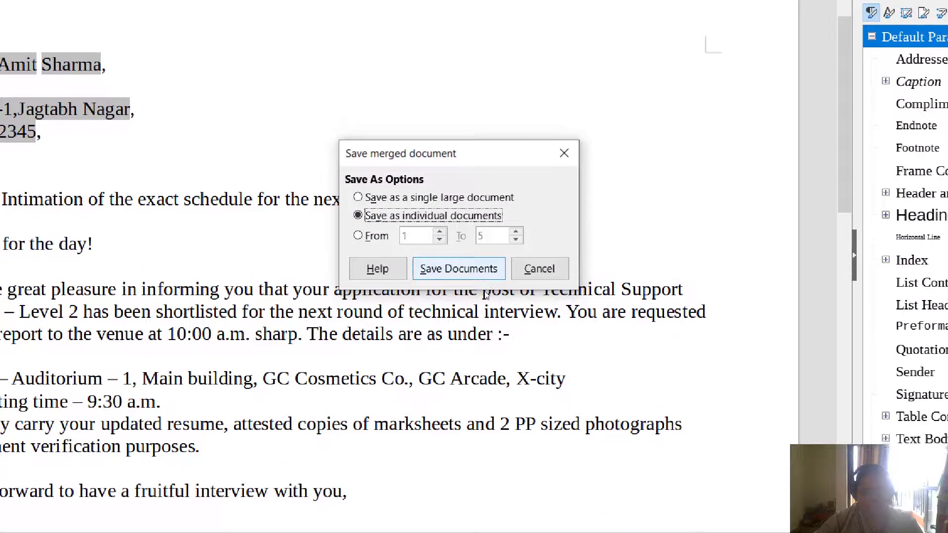
pyautogui.click(479, 272)
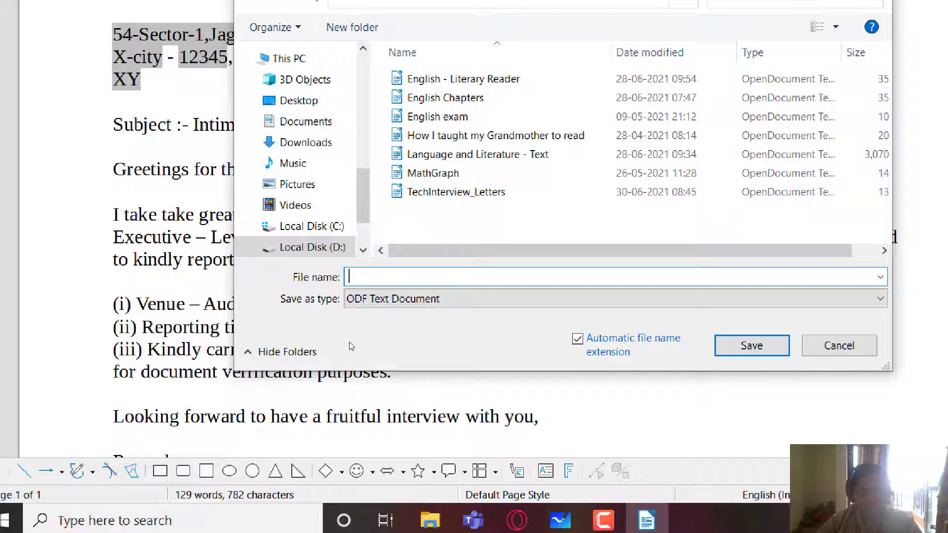
pyautogui.write('e')
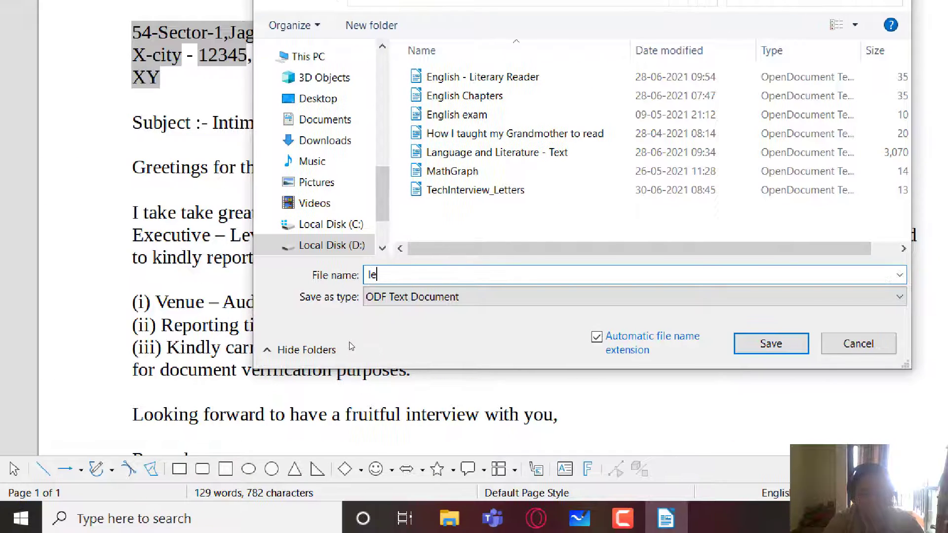
pyautogui.write('tter')
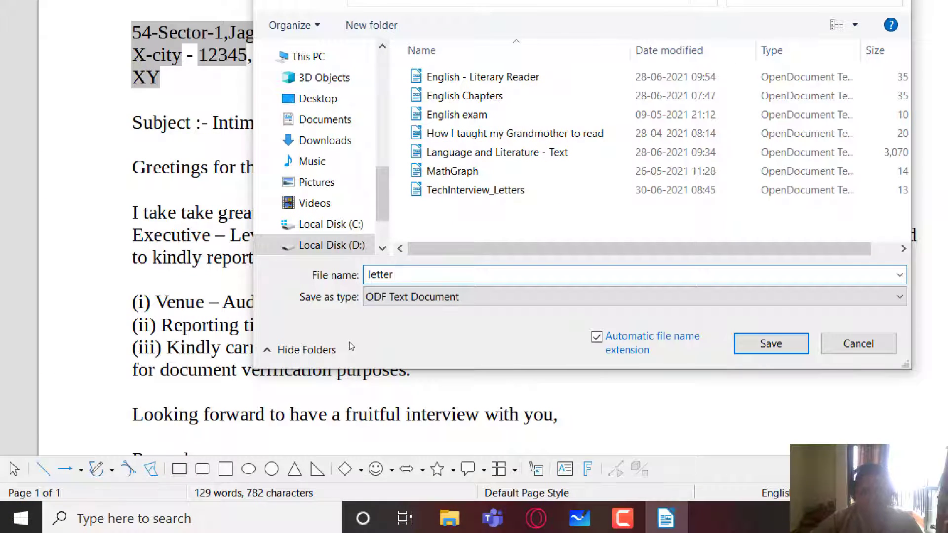
pyautogui.press('Return')
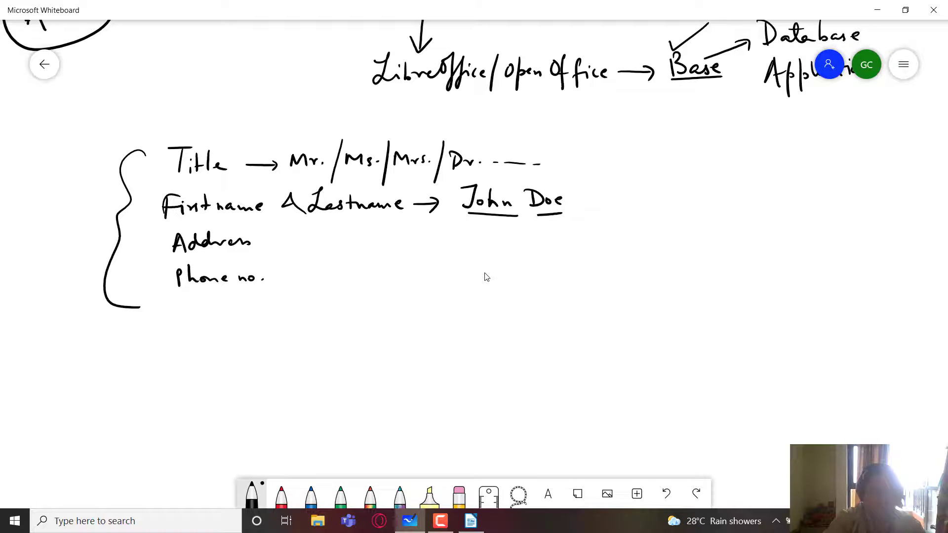
# Return to LibreOffice Writer and open the files letter_1 to letter_5 together from the docs folder
pyautogui.click(472, 521)
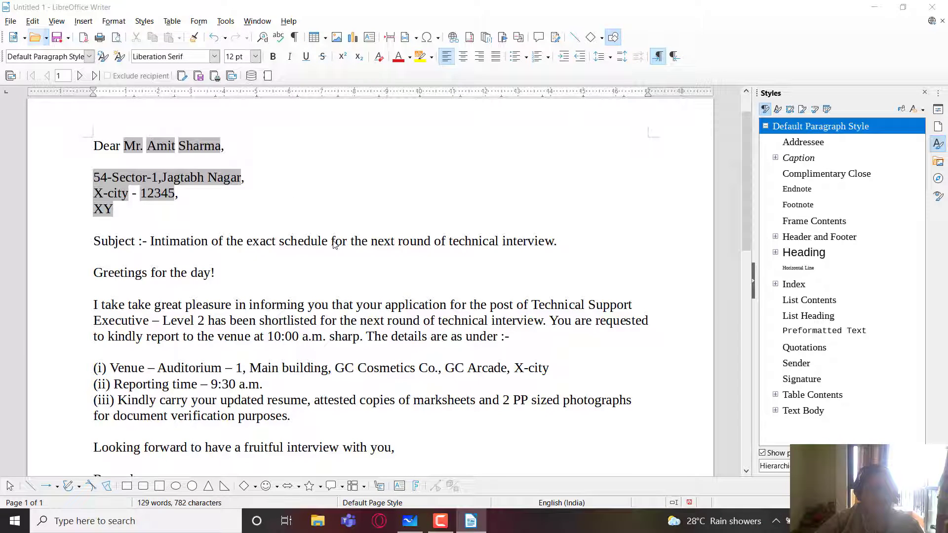
pyautogui.scroll(-1, 183, 150)
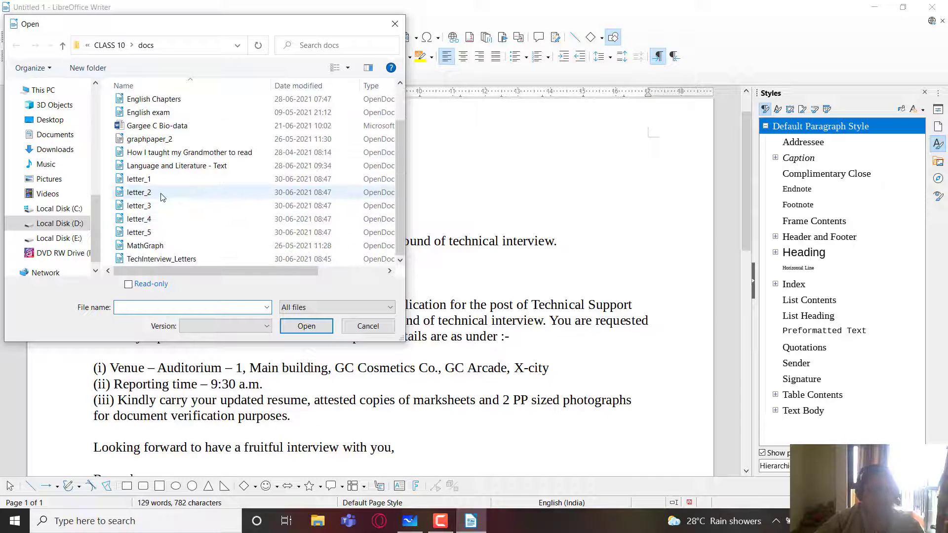
pyautogui.click(148, 179)
pyautogui.keyDown('shift'); pyautogui.click(153, 233); pyautogui.keyUp('shift')
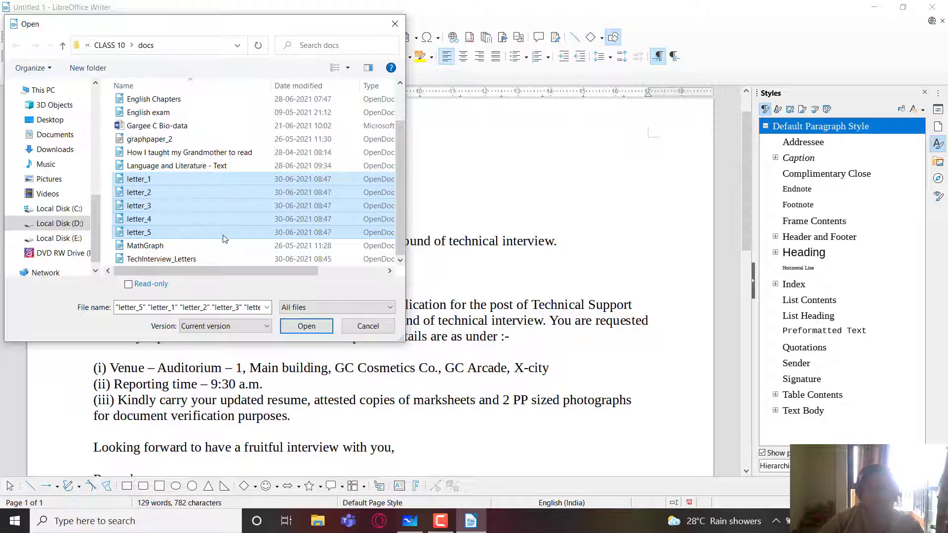
pyautogui.click(307, 326)
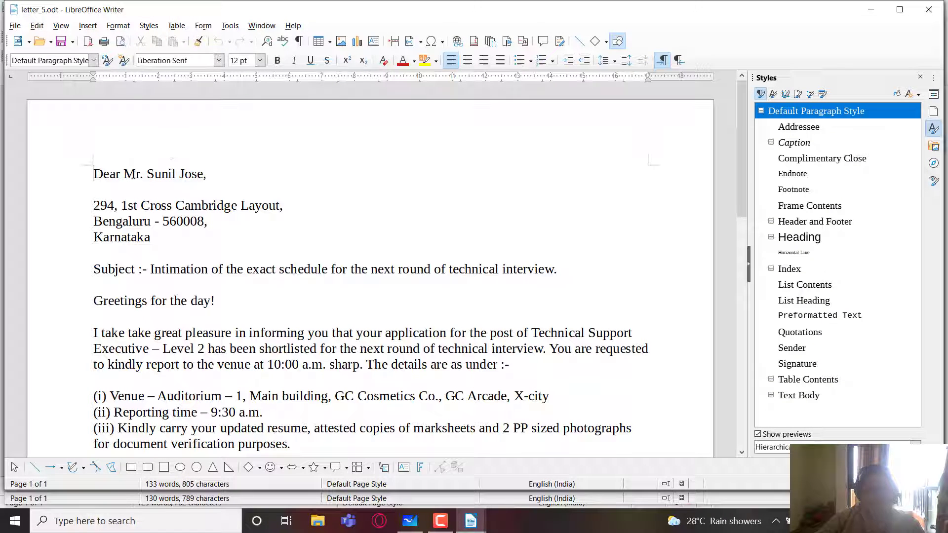
# Read through letter_5 down to the end of its page and back to the greeting
pyautogui.scroll(-9, 276, 270)
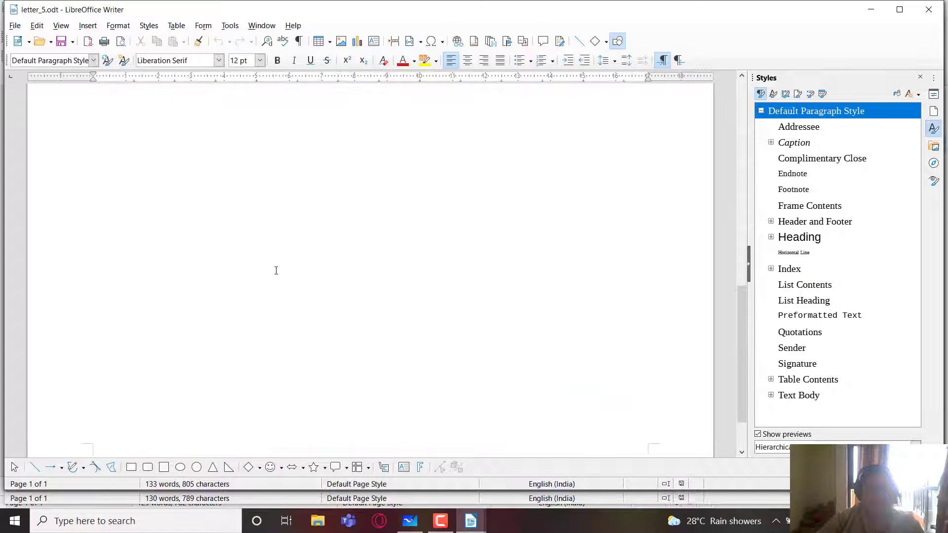
pyautogui.scroll(6, 276, 270)
pyautogui.scroll(4, 276, 270)
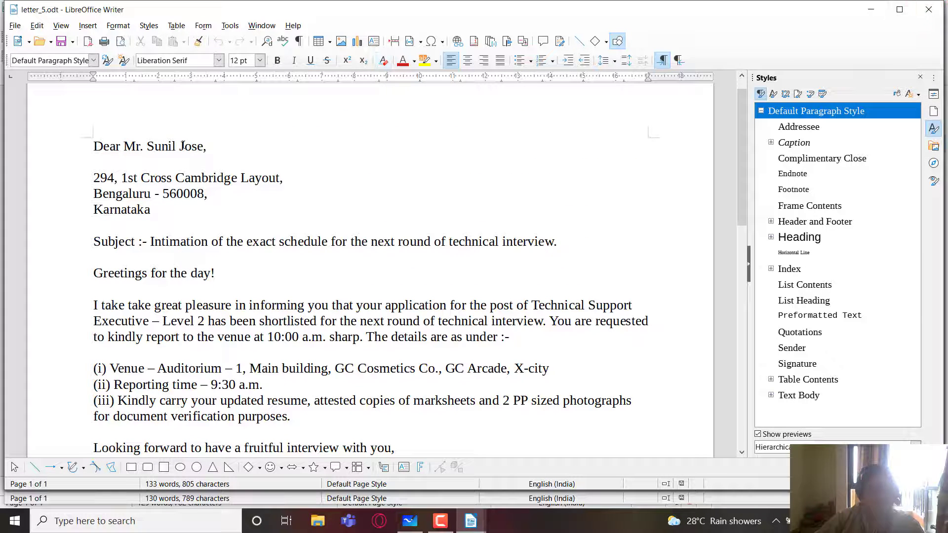
# Close the individual letters one by one from letter_5 to letter_1, checking the recipient and address on each
pyautogui.click(928, 9)
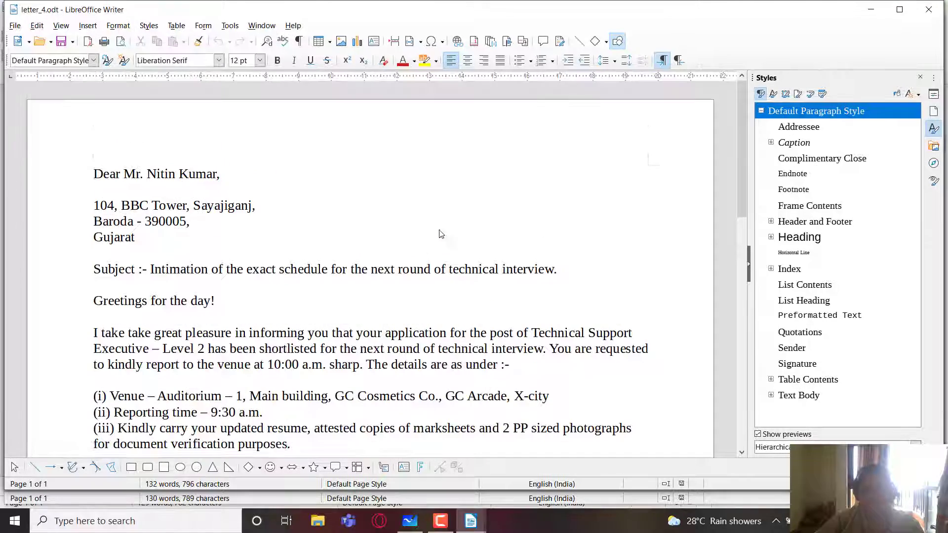
pyautogui.click(930, 11)
pyautogui.click(930, 12)
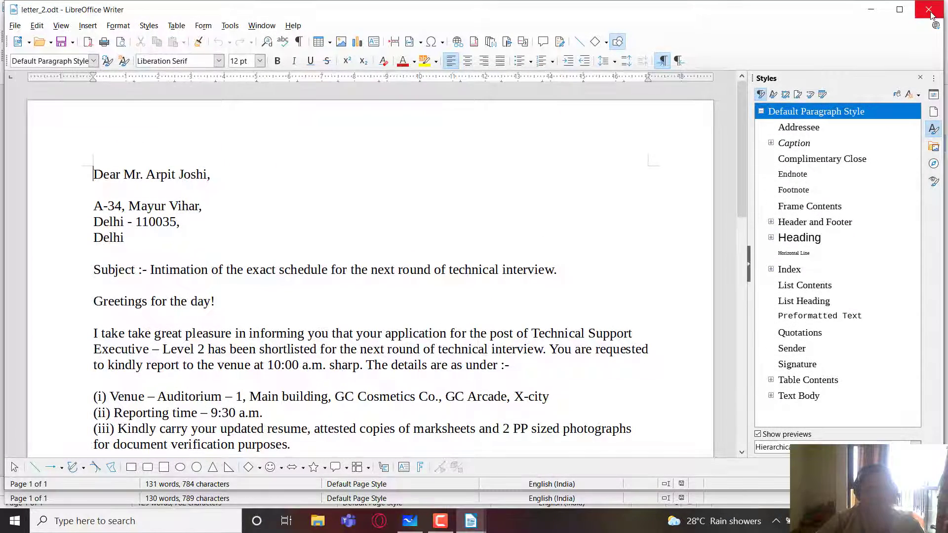
pyautogui.click(931, 12)
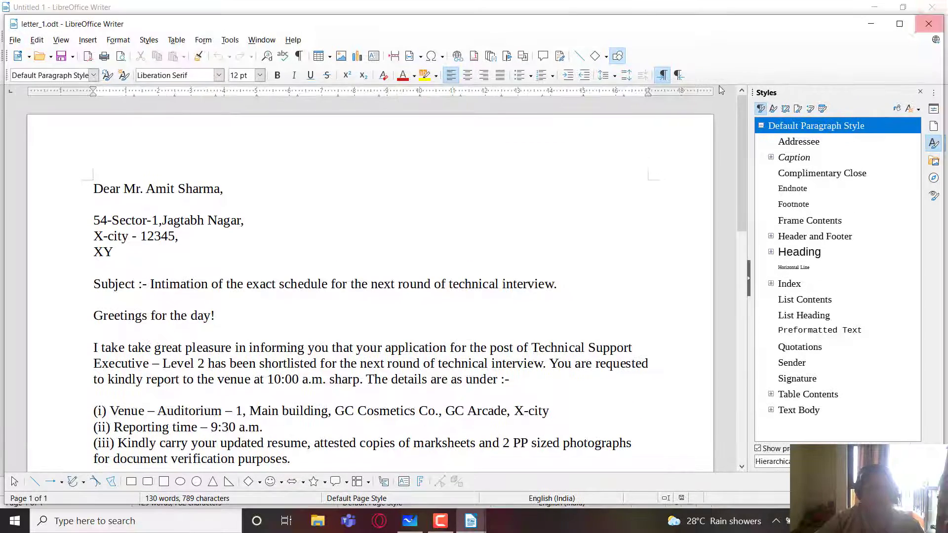
pyautogui.click(929, 23)
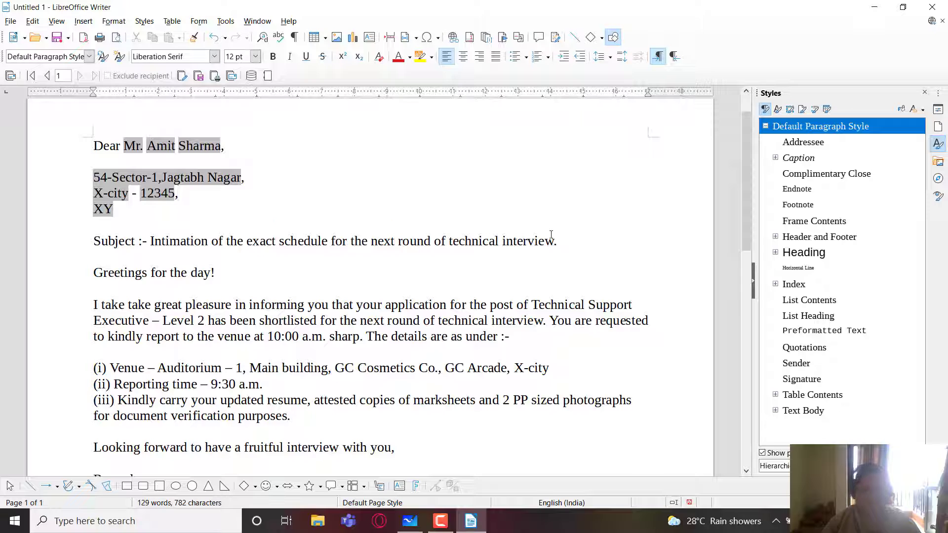
# Look over the body of the Untitled 1 letter, then switch to Microsoft Whiteboard and review the Session - 5 Mail Merge notes
pyautogui.scroll(-5, 503, 293)
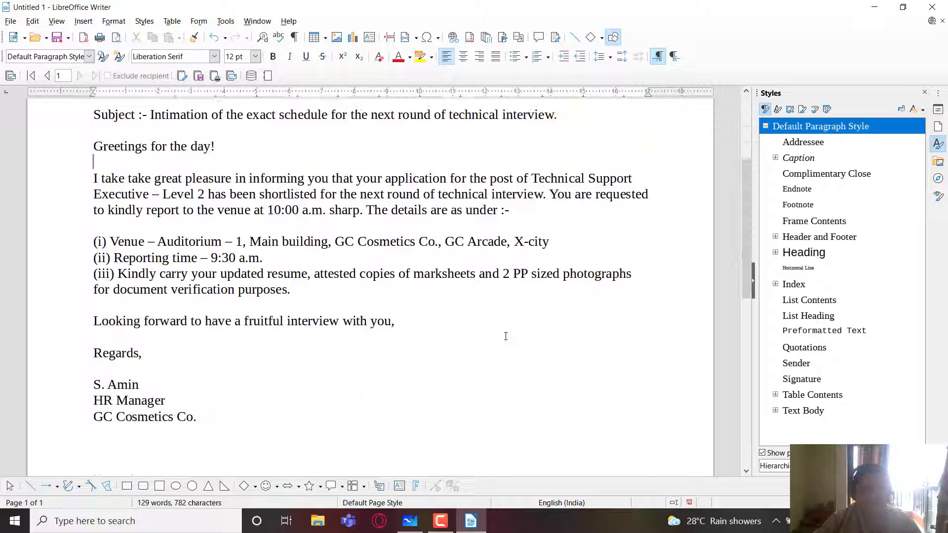
pyautogui.scroll(4, 504, 334)
pyautogui.hotkey('alt', 'Tab')
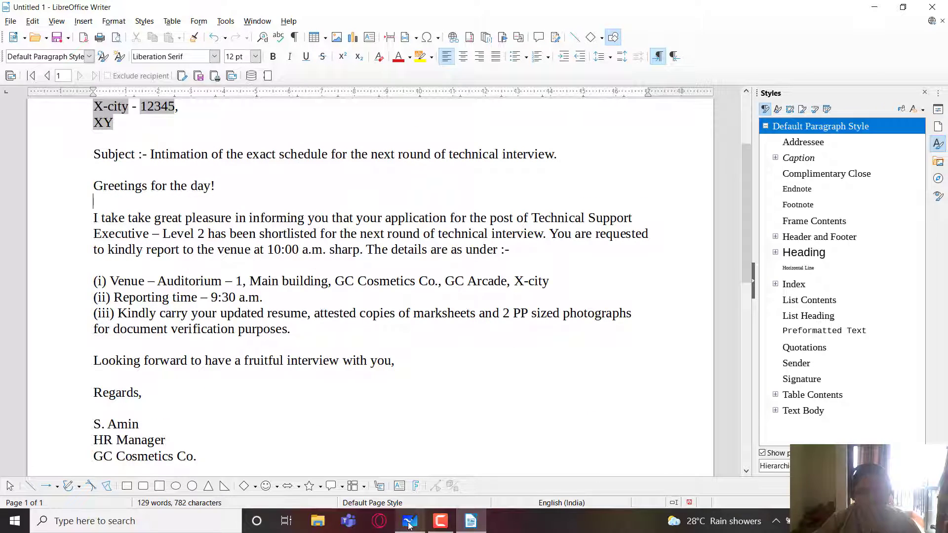
pyautogui.scroll(-3, 621, 291)
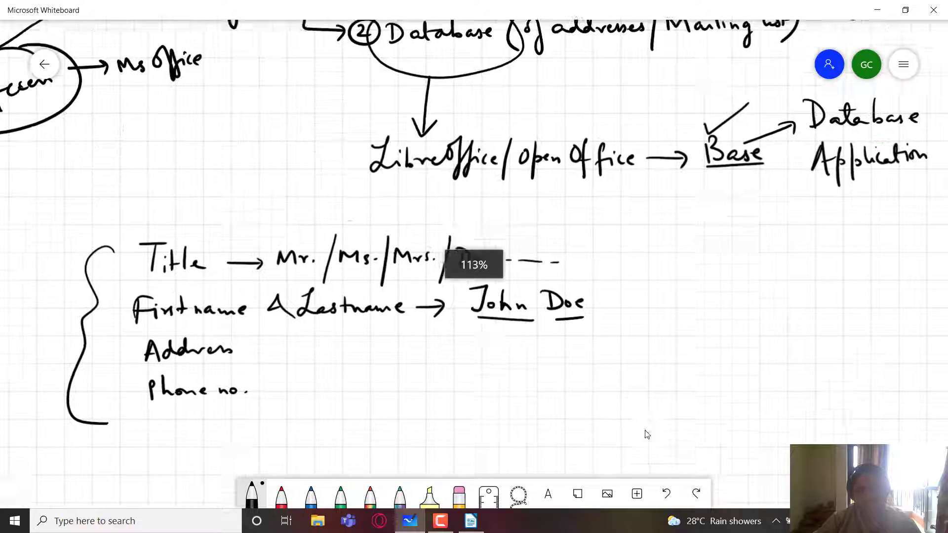
pyautogui.scroll(3, 255, 142)
pyautogui.moveTo(285, 170); pyautogui.dragTo(306, 384)
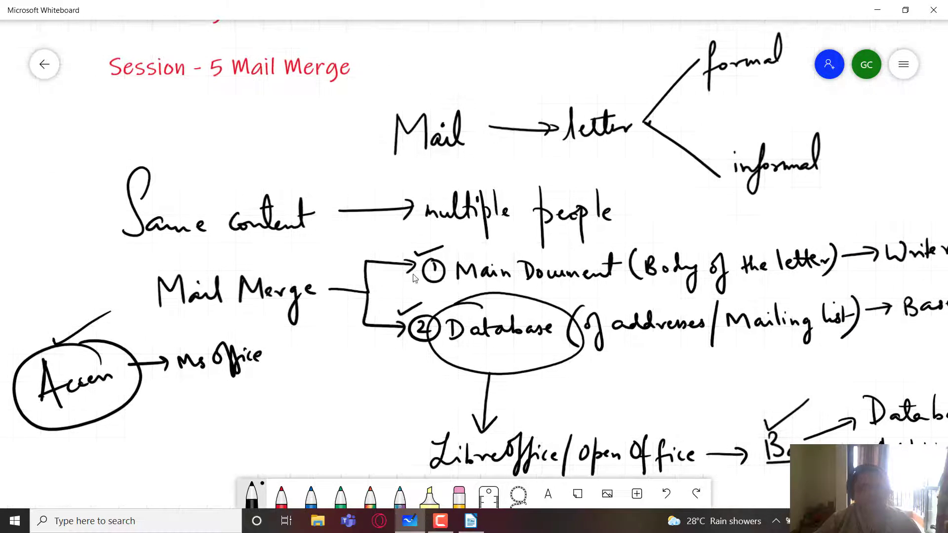